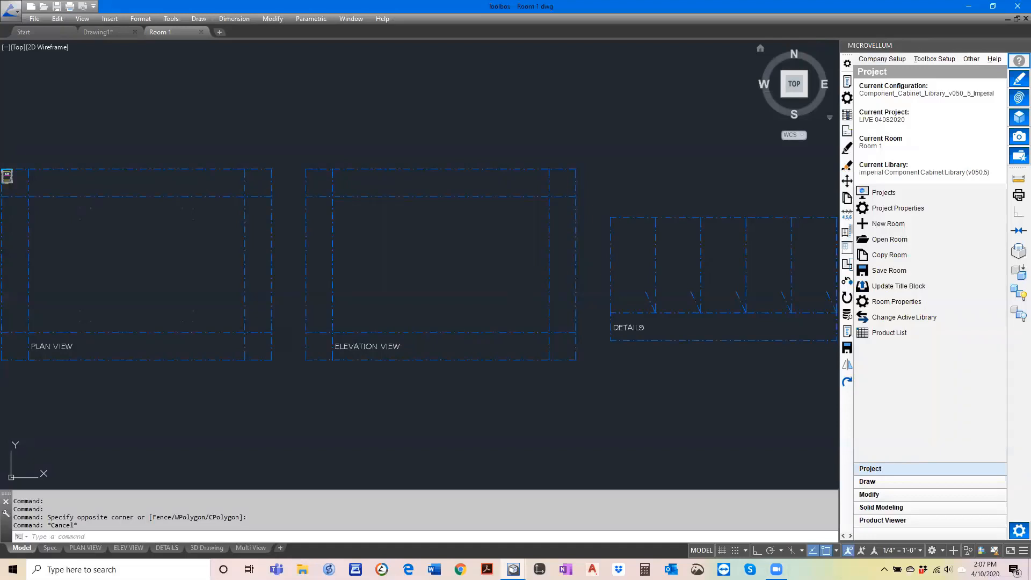
# Step: Dock the Microvellum palette on the opposite side of the drawing area and return it to its original side
pyautogui.moveTo(38, 47); pyautogui.dragTo(39, 49)
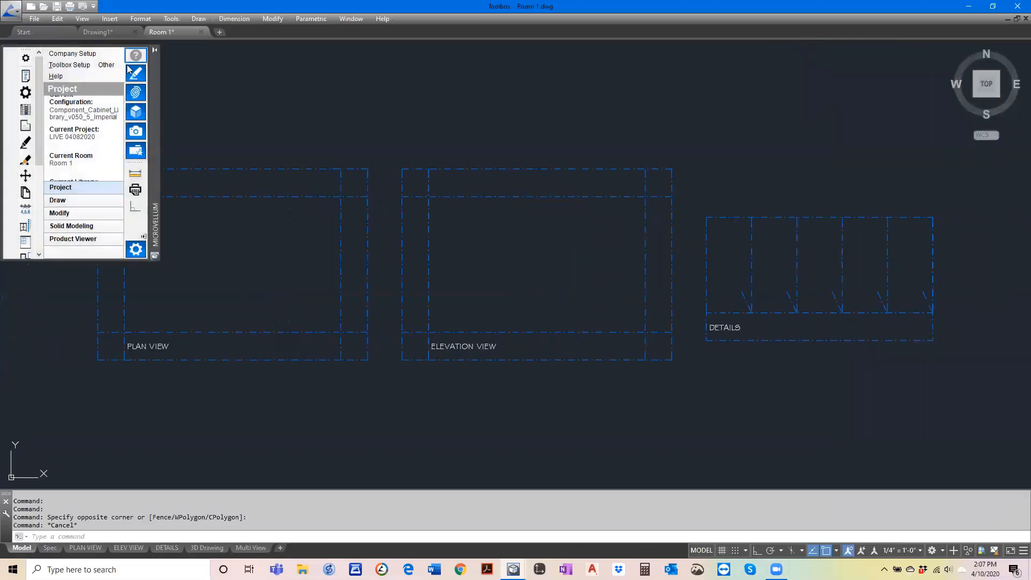
pyautogui.moveTo(155, 90)
pyautogui.mouseDown()
pyautogui.moveTo(109, 44)
pyautogui.moveTo(11, 51)
pyautogui.mouseUp()
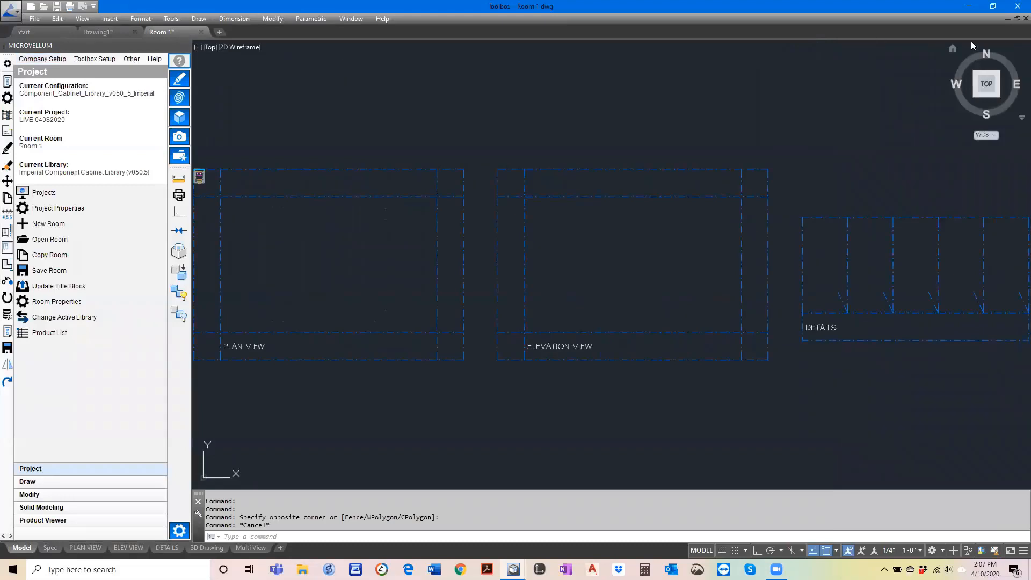
pyautogui.moveTo(1015, 43); pyautogui.dragTo(1015, 44)
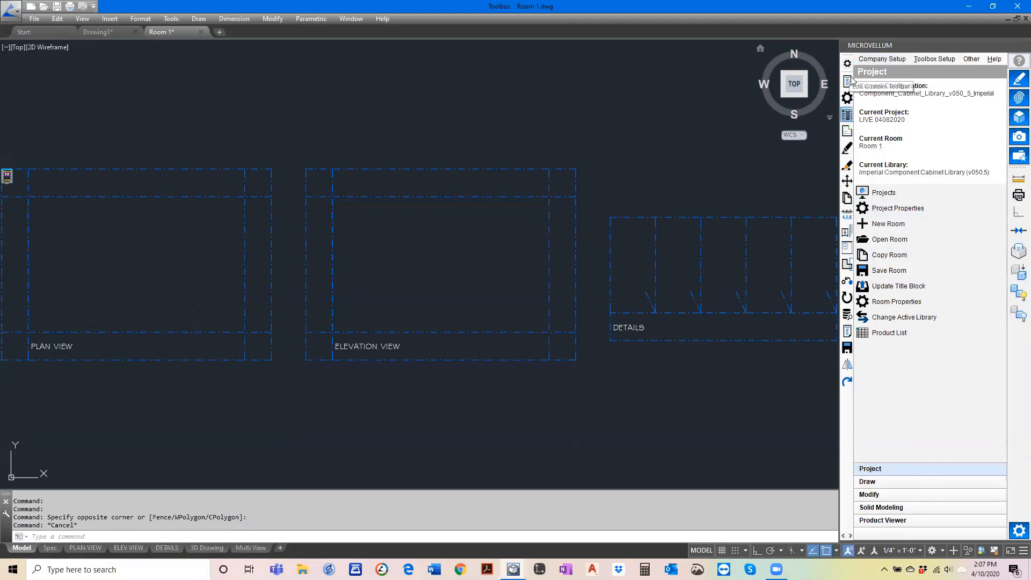
# Step: Turn the Flip Tool Strip Menus option off and back on in the Toolbox setup
pyautogui.click(932, 59)
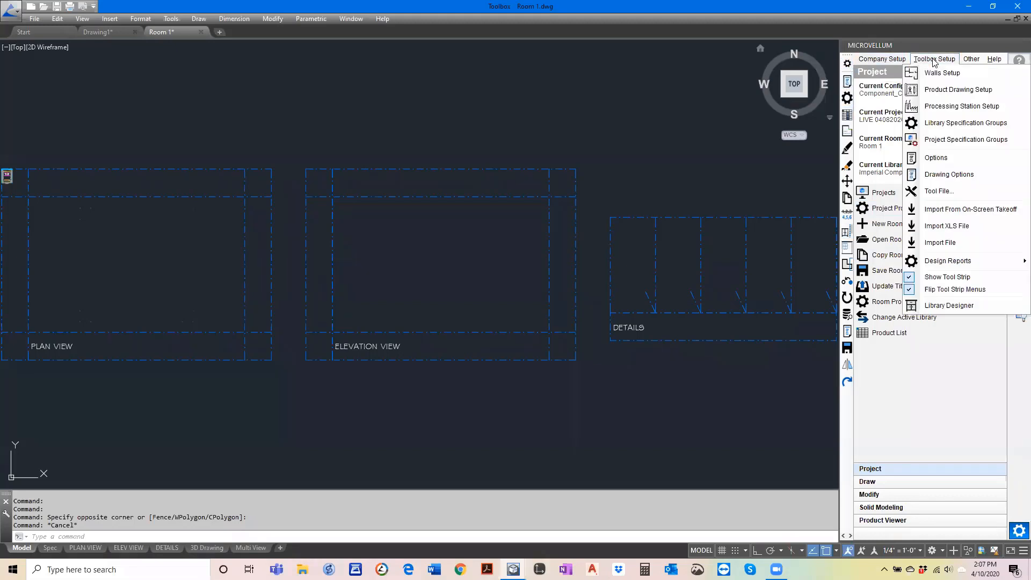
pyautogui.click(911, 293)
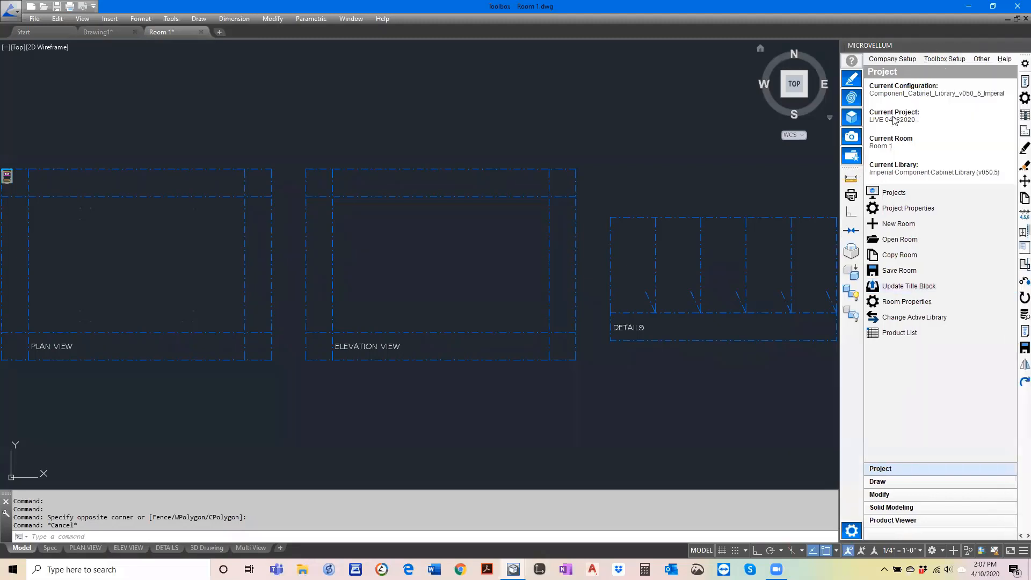
pyautogui.click(945, 60)
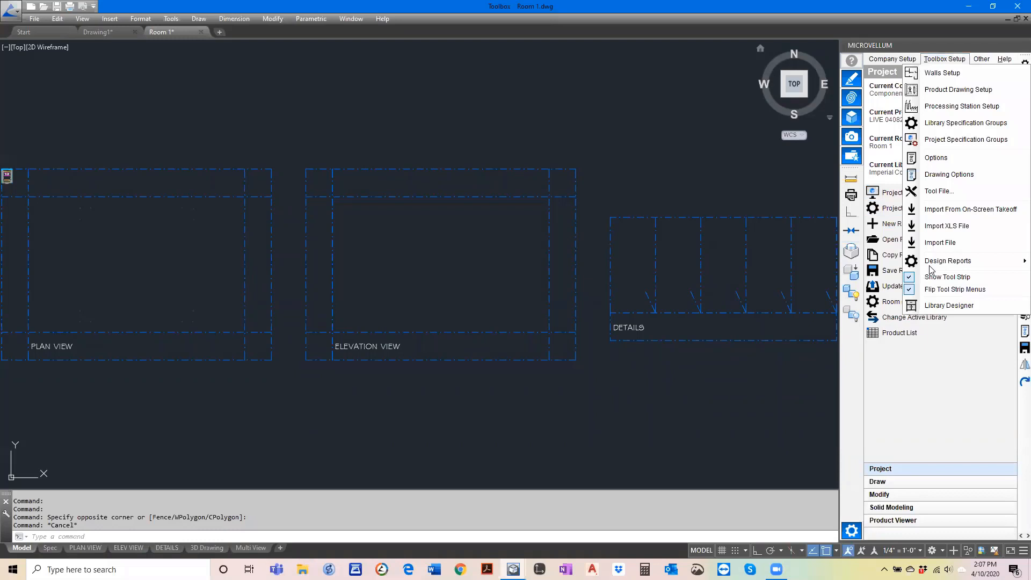
pyautogui.click(910, 291)
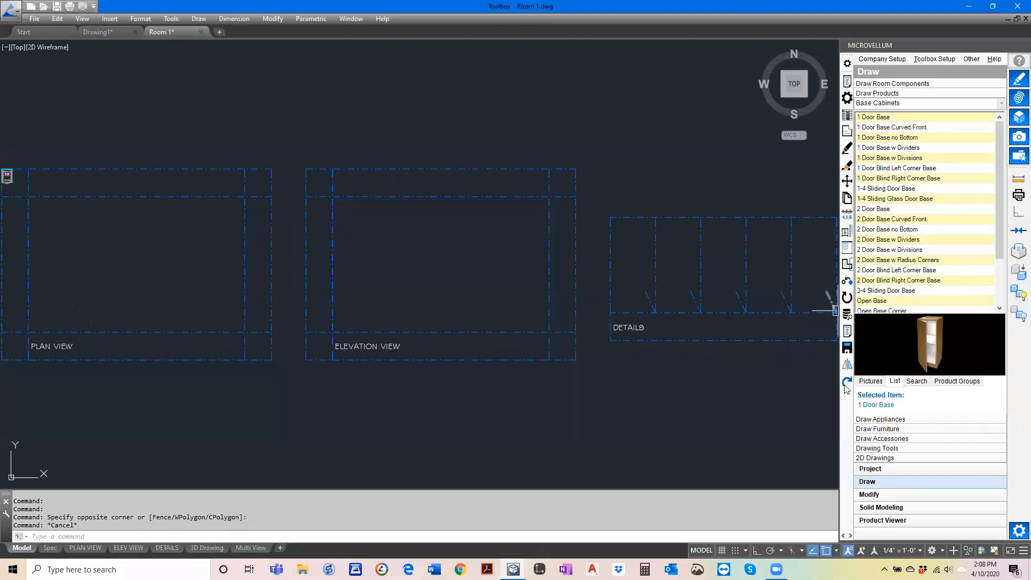
# Step: Add a Save Room item to the custom tool strip, using the internal command Save Room and its default icon
pyautogui.click(847, 64)
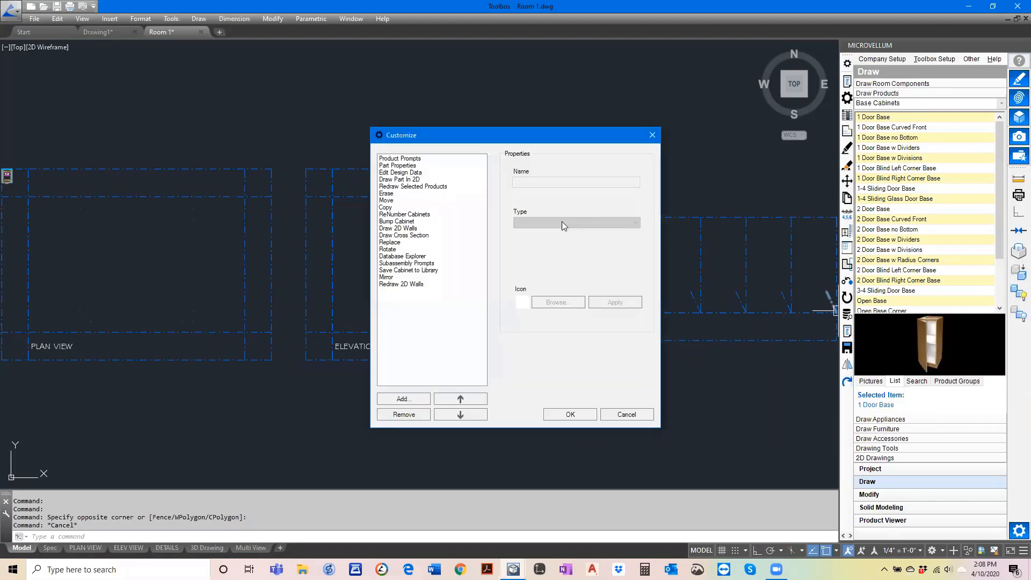
pyautogui.click(393, 398)
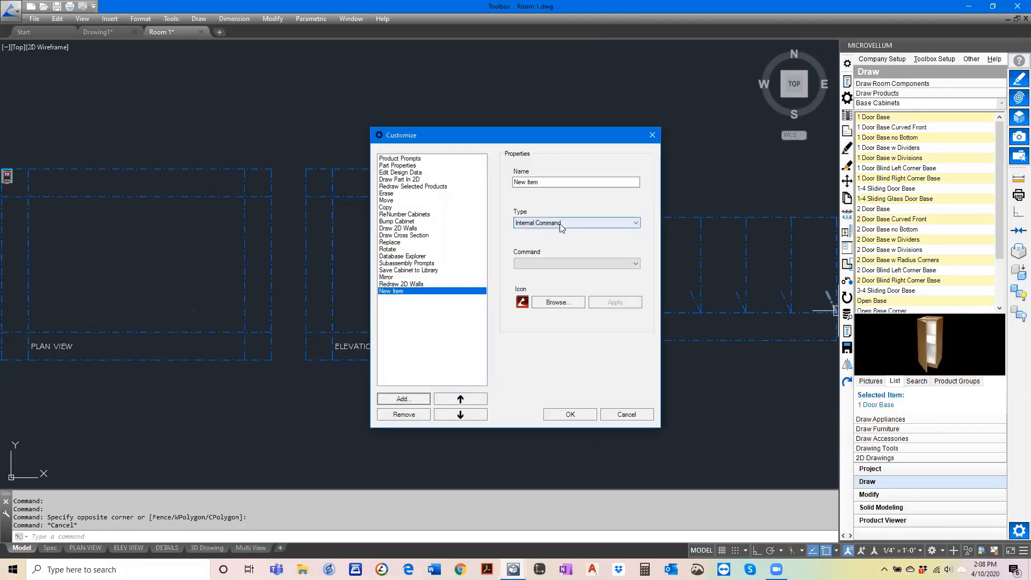
pyautogui.click(539, 263)
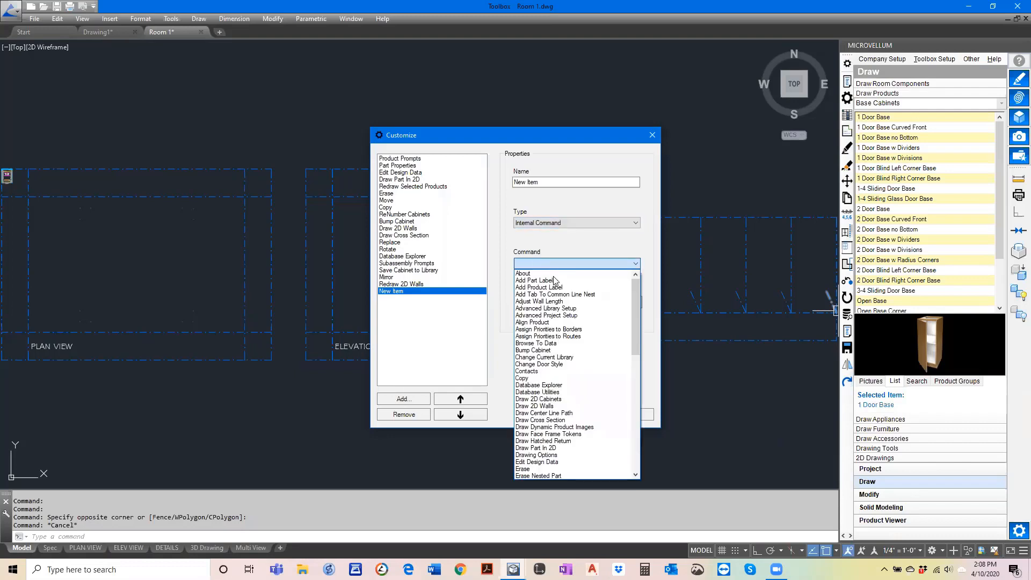
pyautogui.scroll(-5, 632, 330)
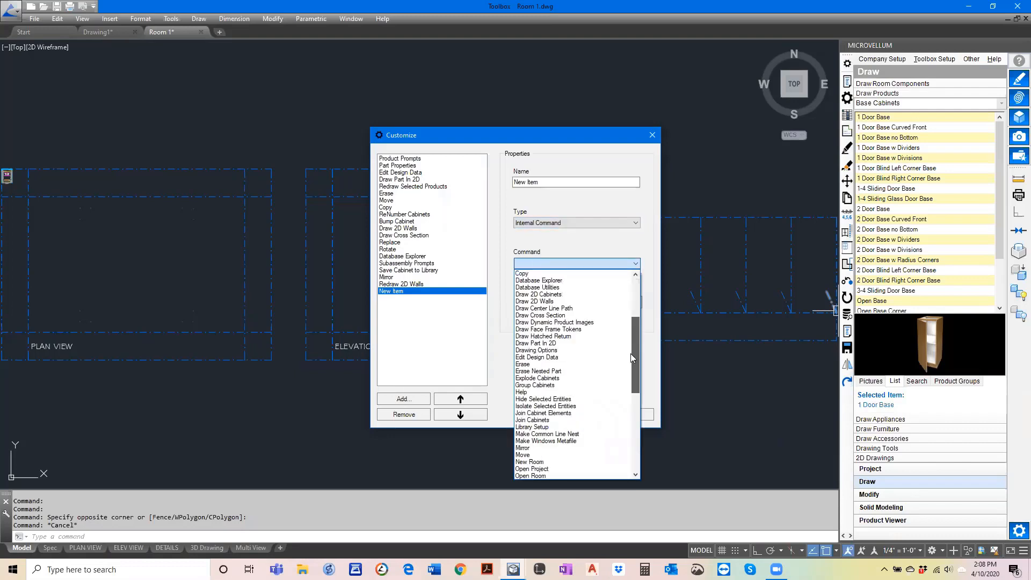
pyautogui.scroll(-8, 630, 353)
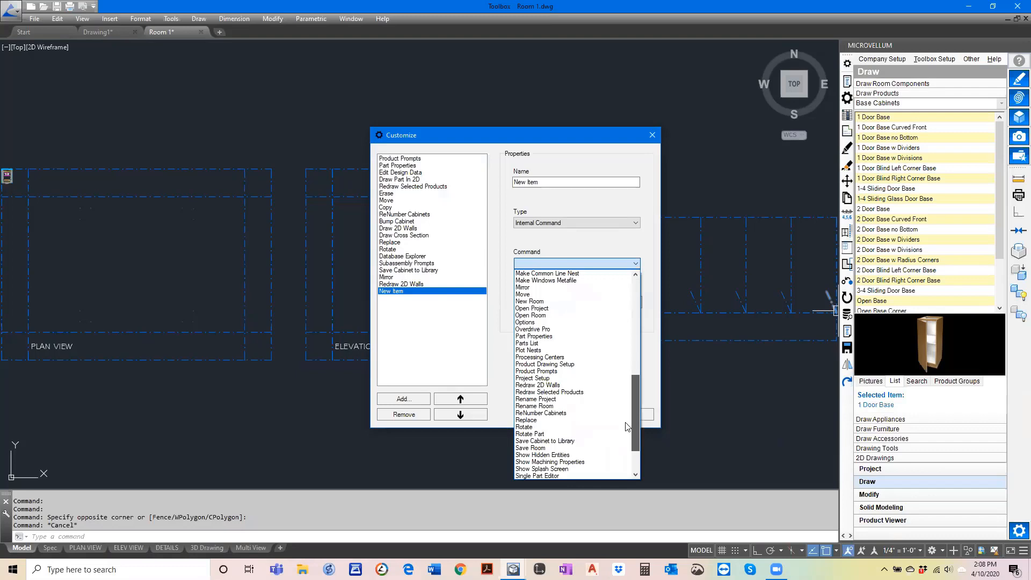
pyautogui.scroll(-3, 627, 427)
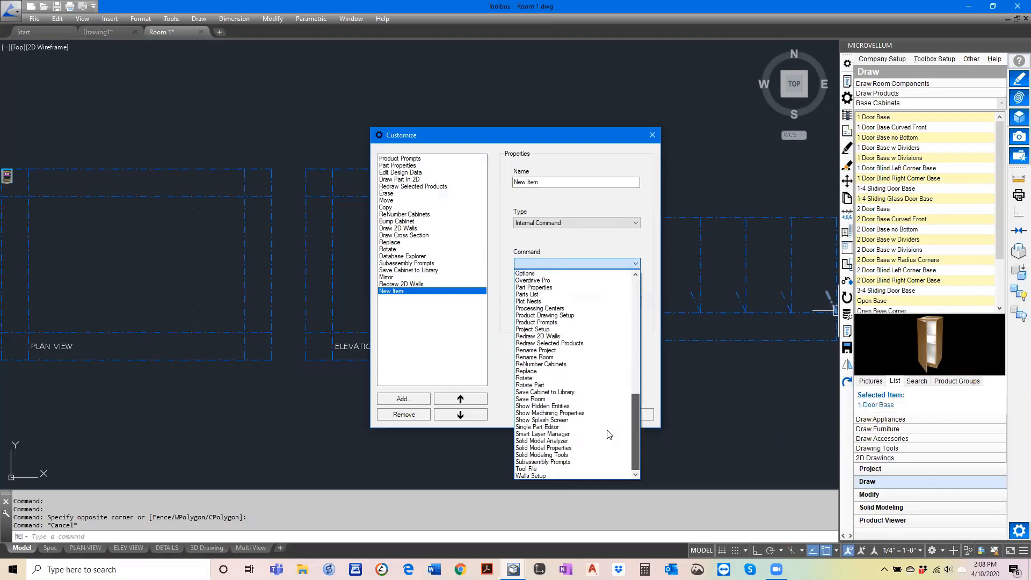
pyautogui.click(531, 399)
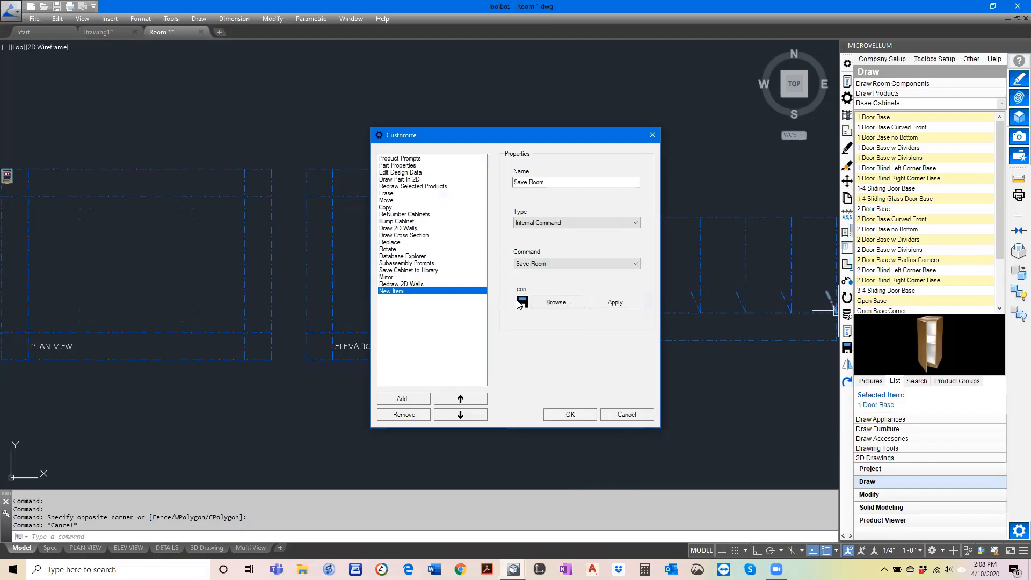
pyautogui.click(553, 304)
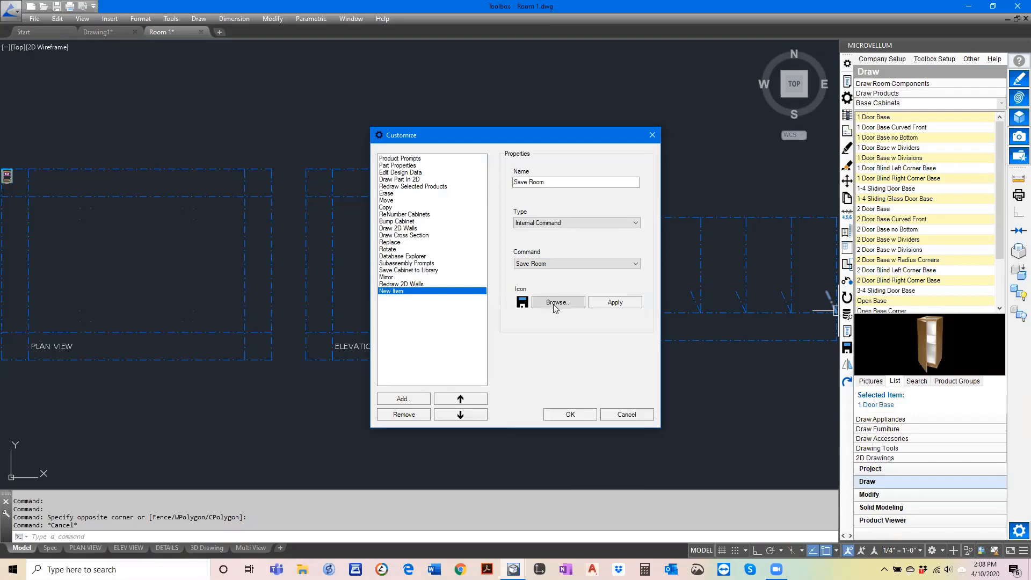
pyautogui.click(615, 302)
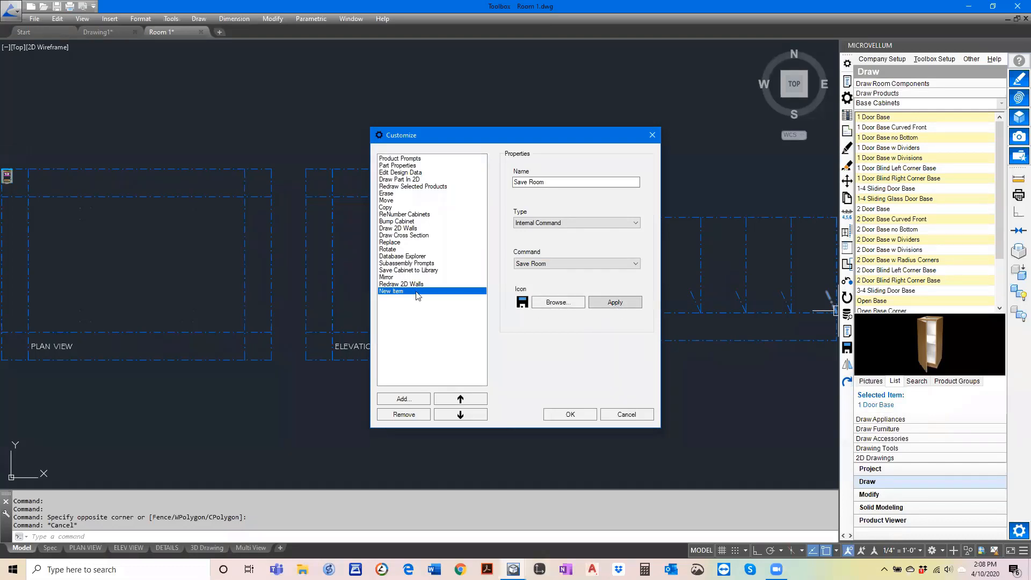
pyautogui.click(569, 414)
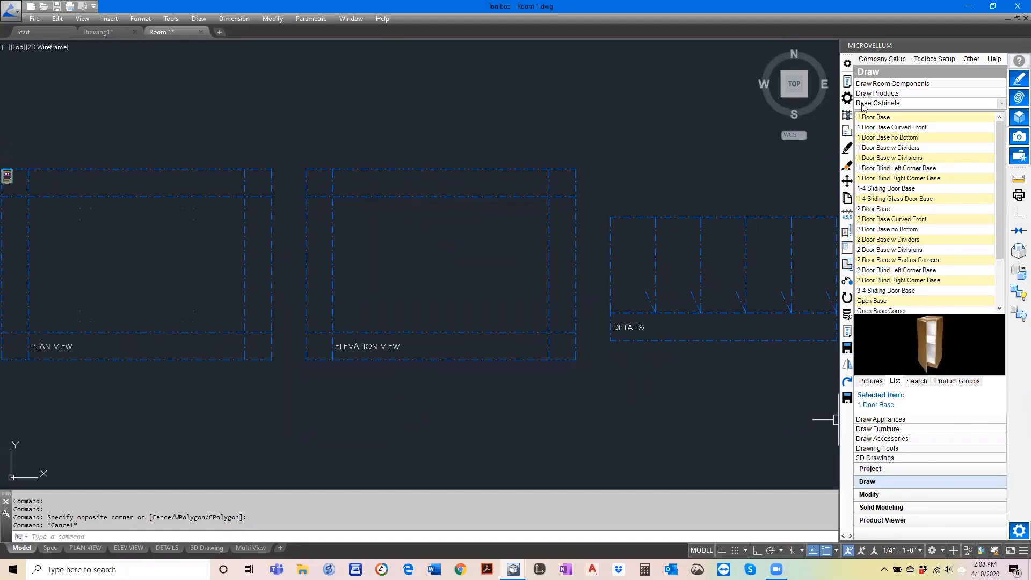
# Step: Add a new item of type Separator Bar at the end of the custom tool strip
pyautogui.click(848, 64)
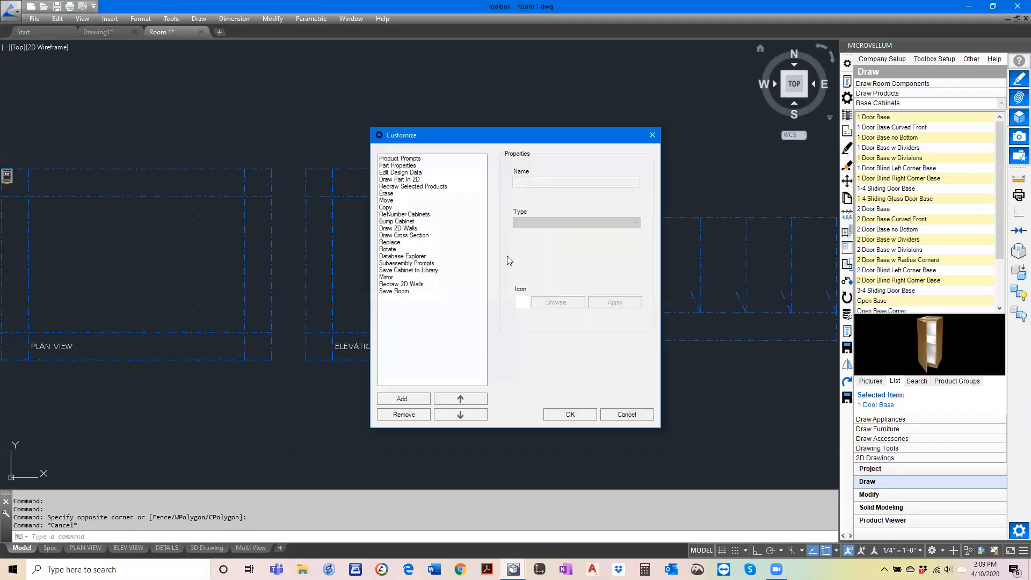
pyautogui.click(404, 399)
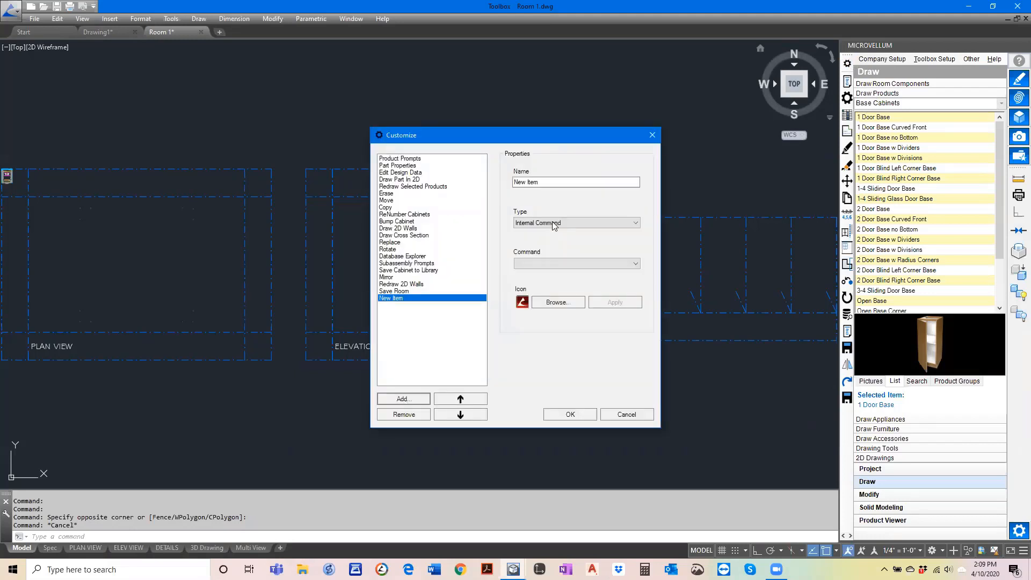
pyautogui.click(541, 246)
pyautogui.click(615, 302)
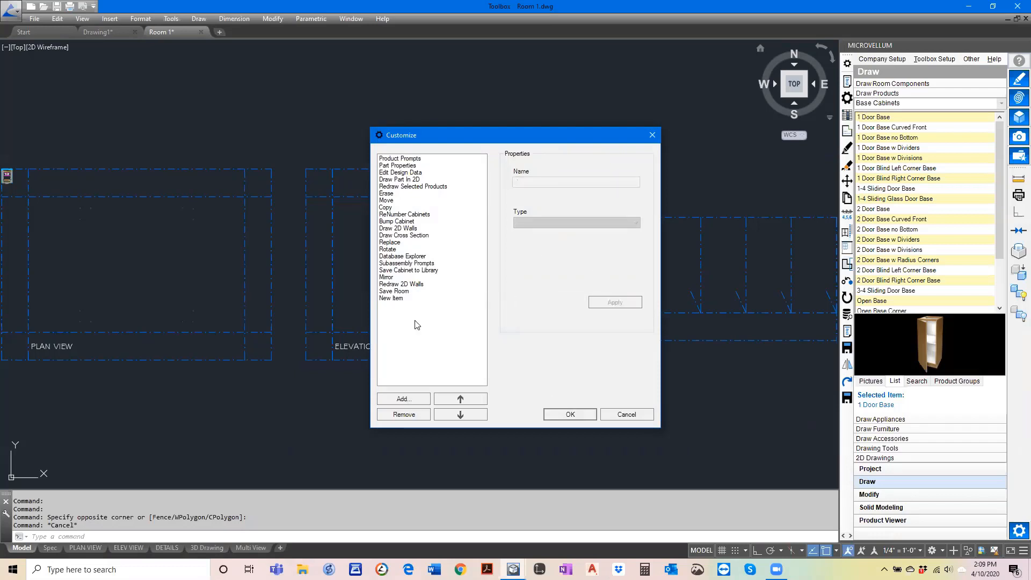
pyautogui.click(397, 298)
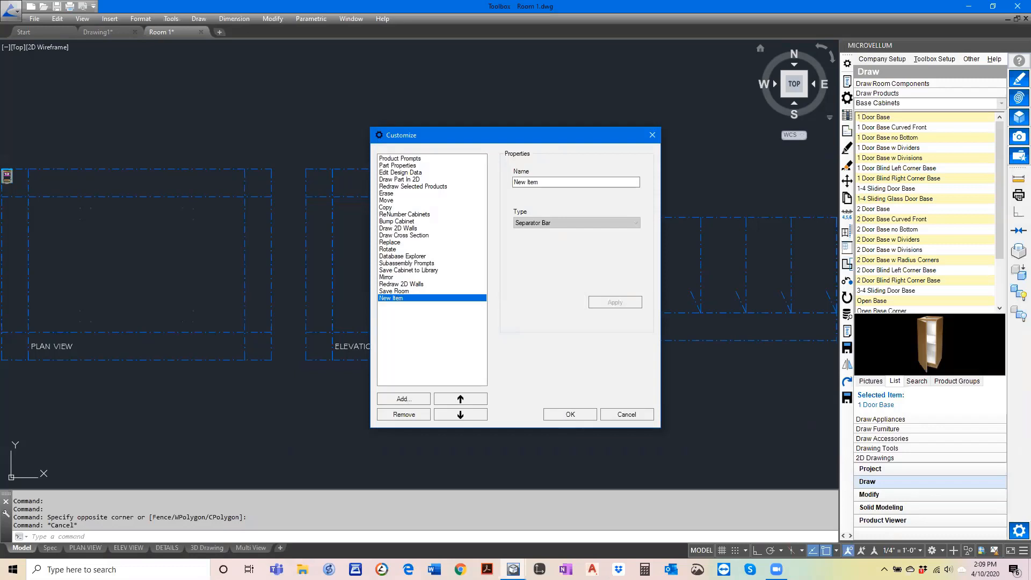
pyautogui.click(562, 414)
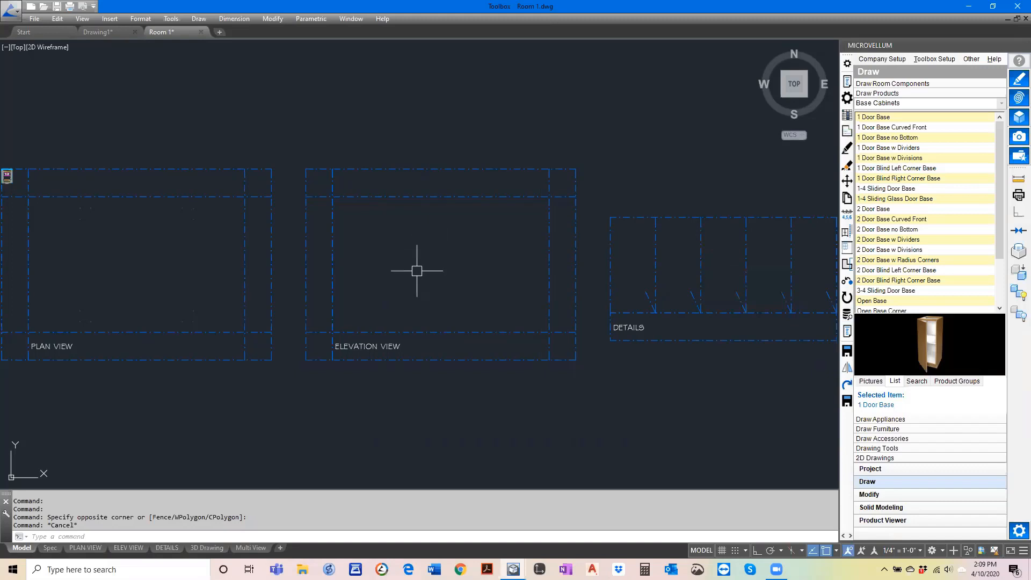
# Step: Examine the Right-Click Customization settings in the user preferences of the drawing options, leaving them without changes
pyautogui.click(934, 60)
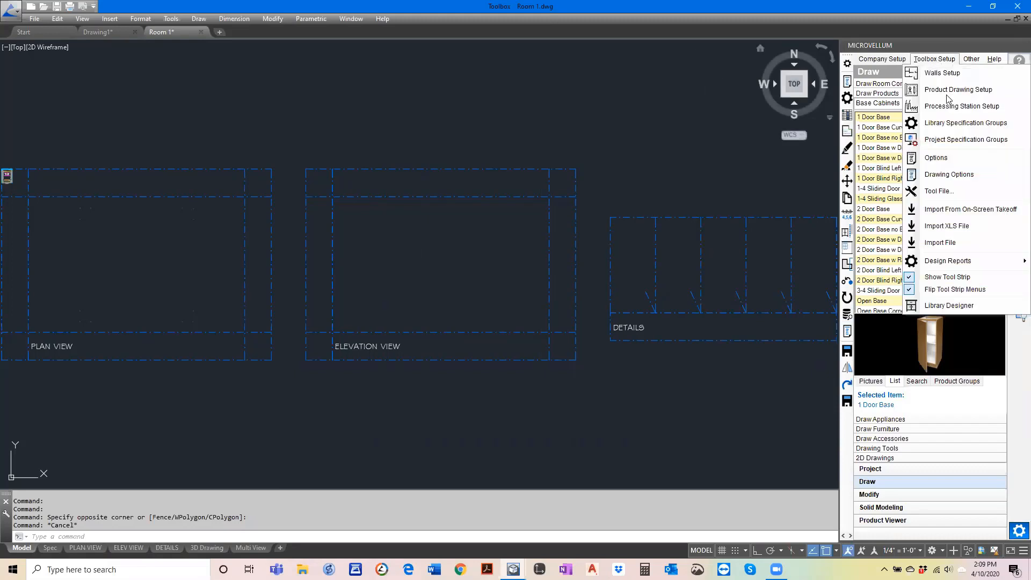
pyautogui.click(949, 175)
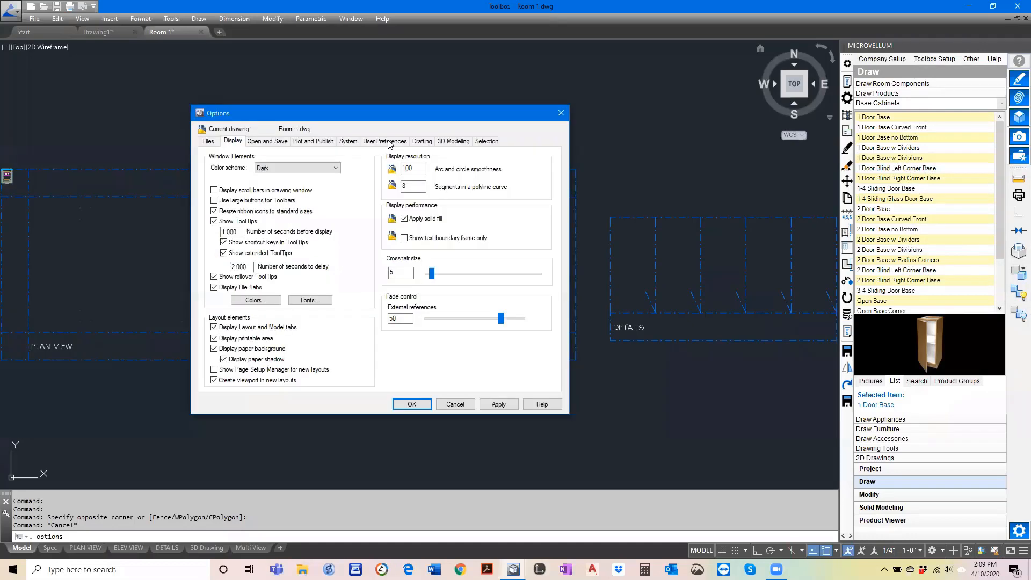
pyautogui.click(387, 141)
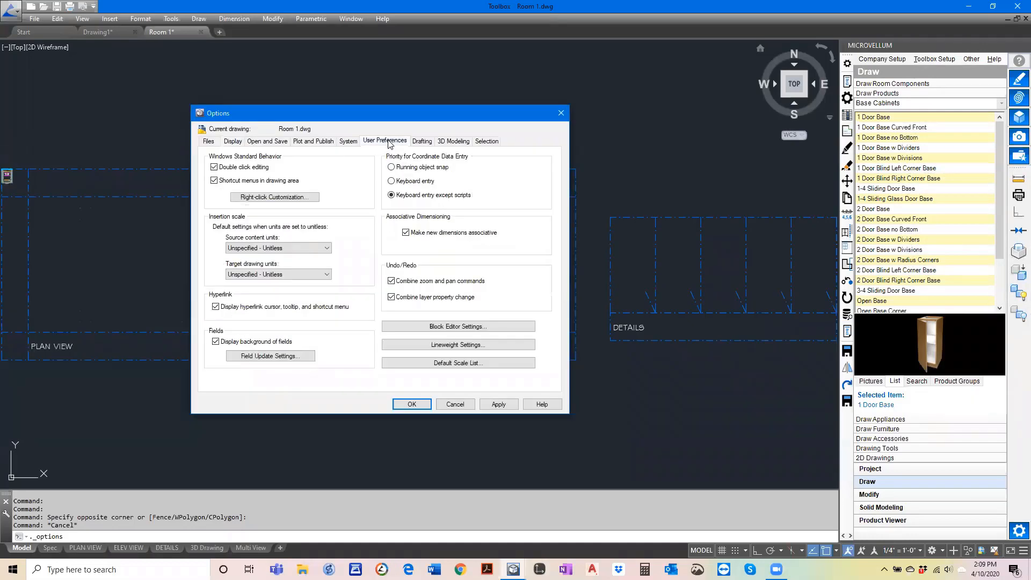
pyautogui.click(263, 197)
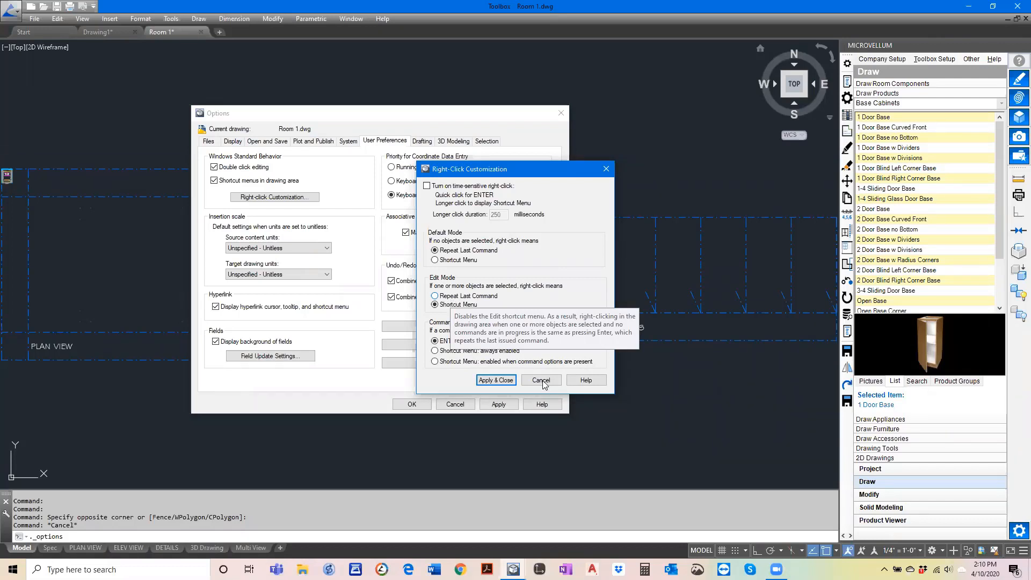
pyautogui.press('Escape')
# Step: Examine the drafting and selection settings, including the AutoSnap marker size, and close the options without applying changes
pyautogui.click(421, 142)
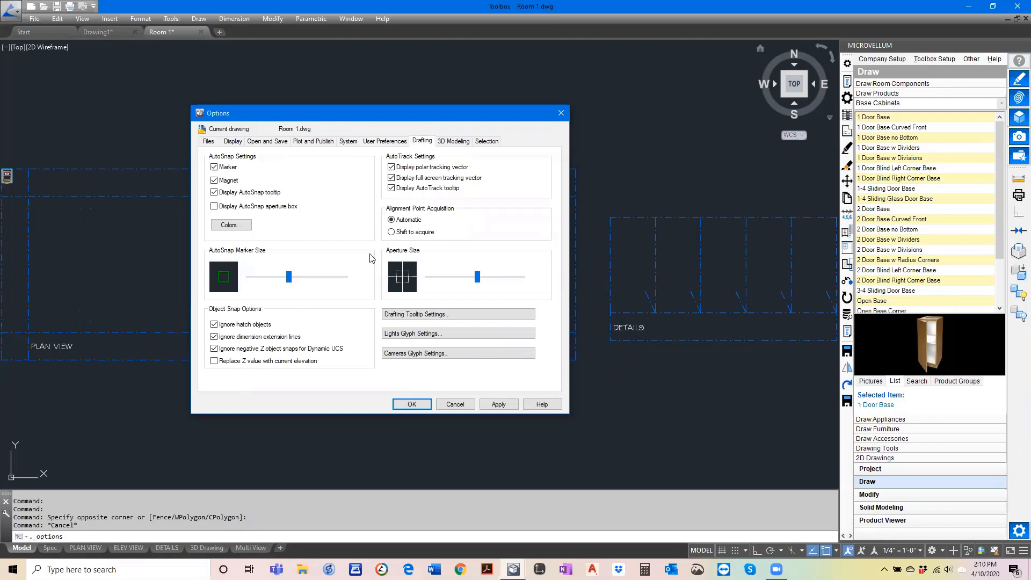
pyautogui.click(288, 280)
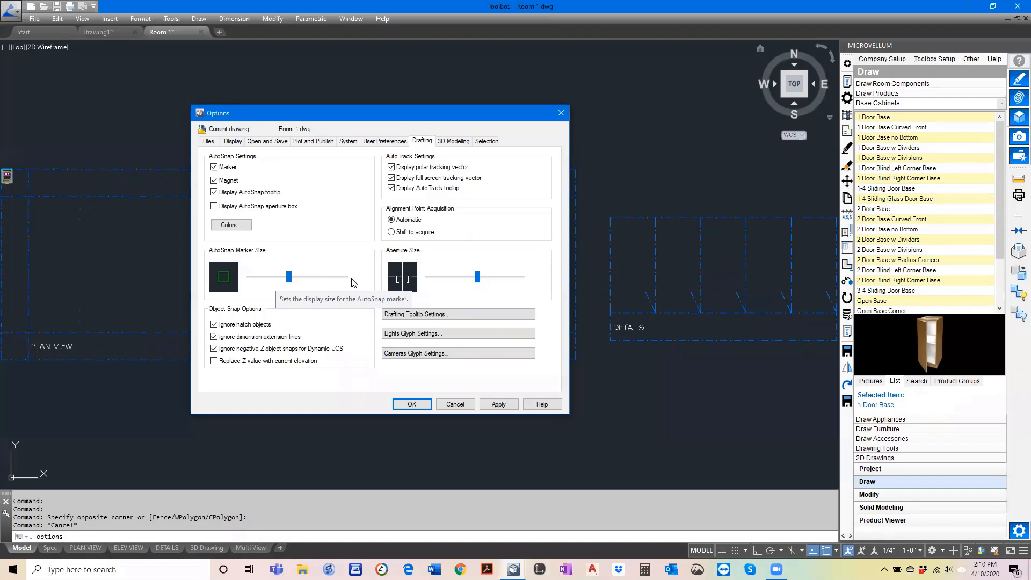
pyautogui.click(483, 142)
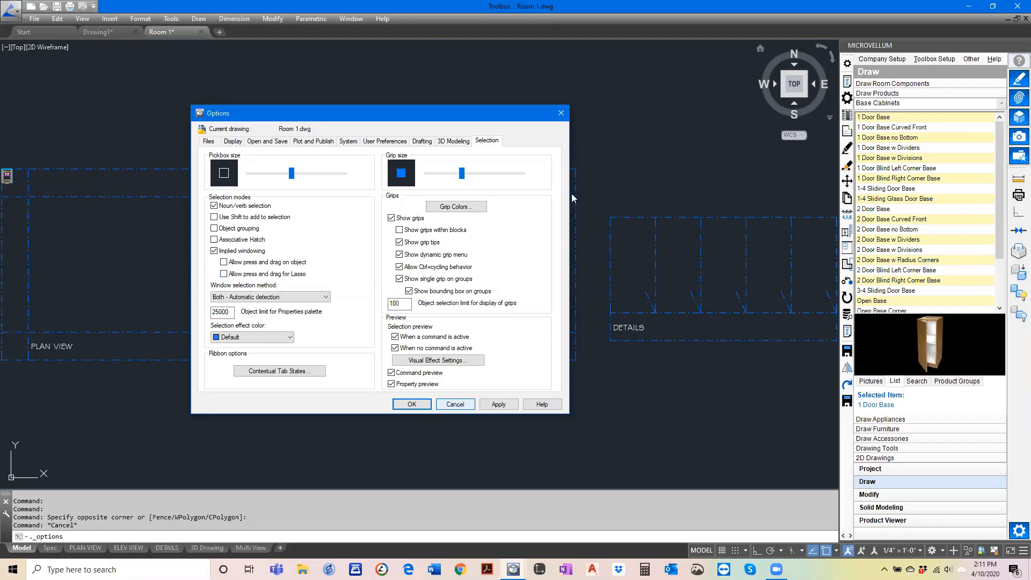
pyautogui.click(561, 114)
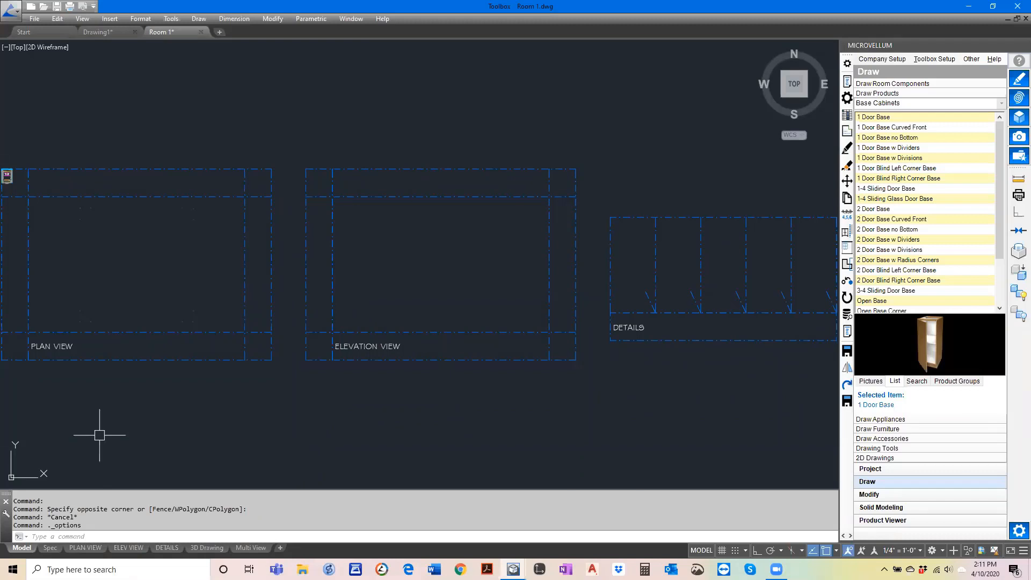
pyautogui.write('RE')
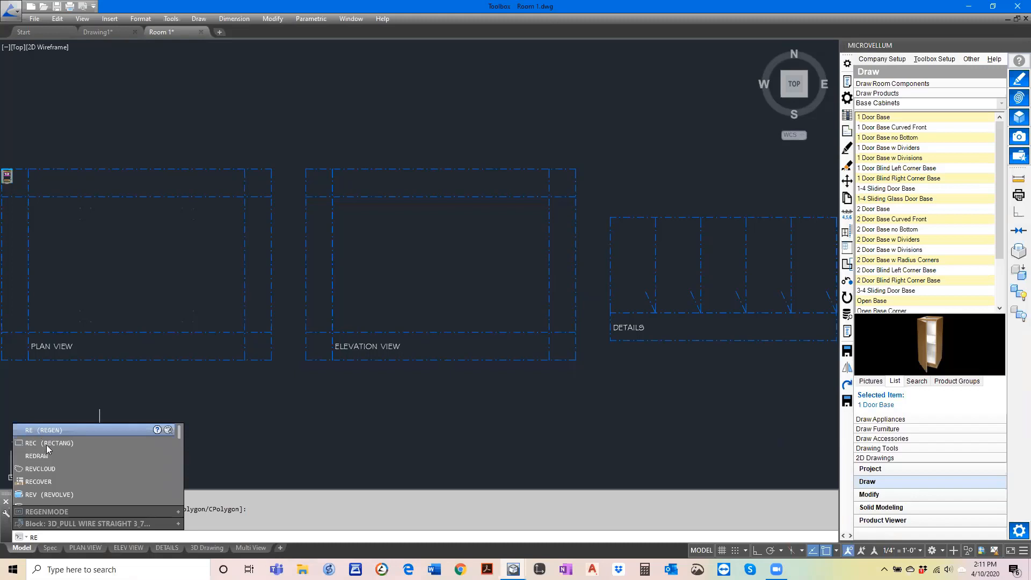
pyautogui.press('Down')
pyautogui.press('Down')
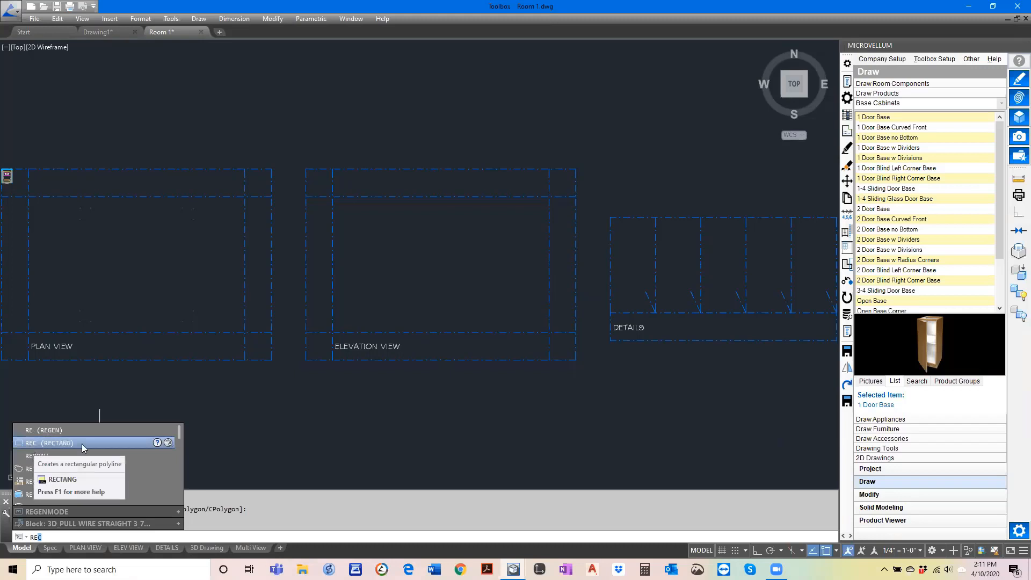
pyautogui.click(65, 444)
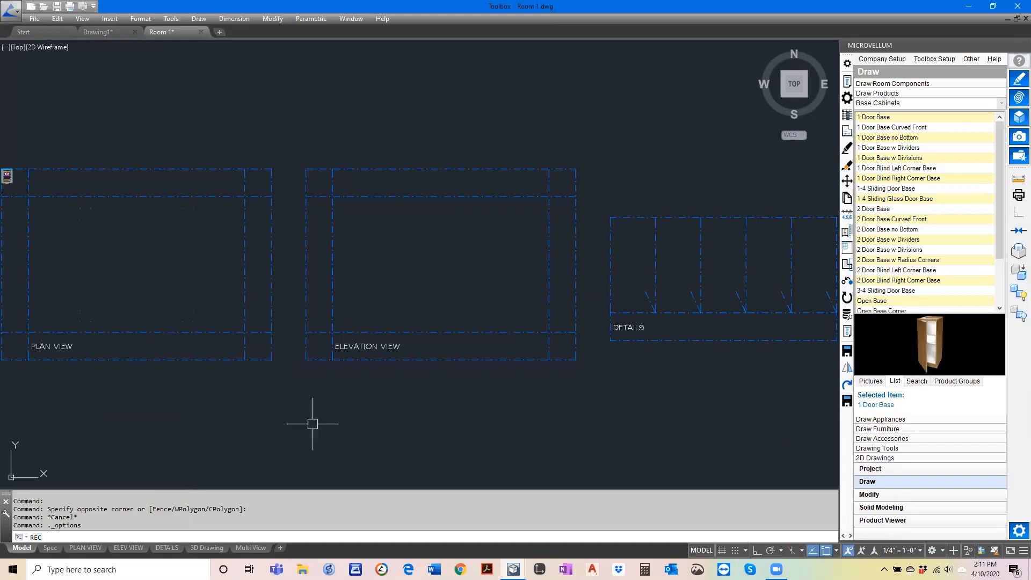
pyautogui.press('Escape')
pyautogui.press('Escape')
pyautogui.write('R')
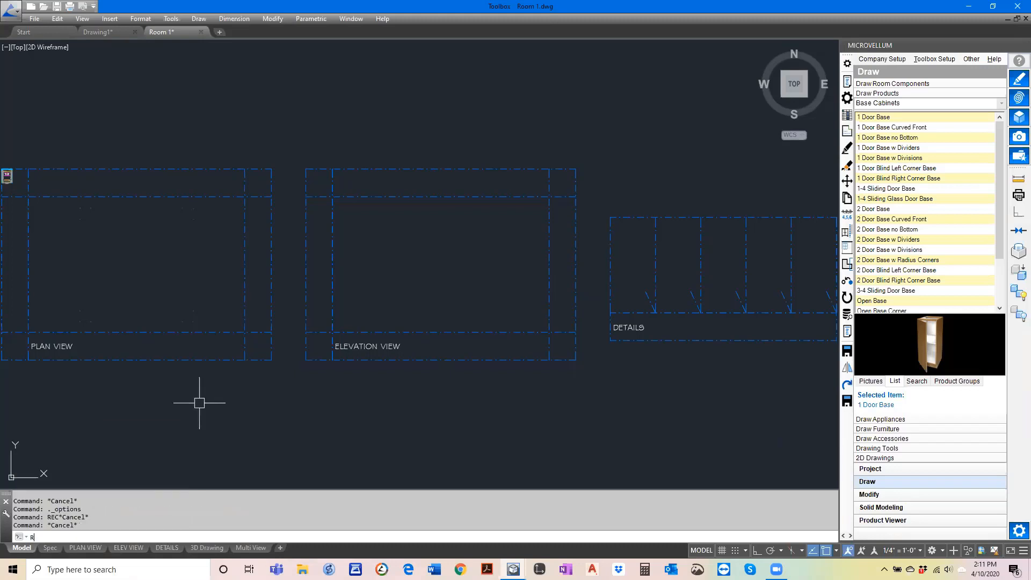
pyautogui.write('EC')
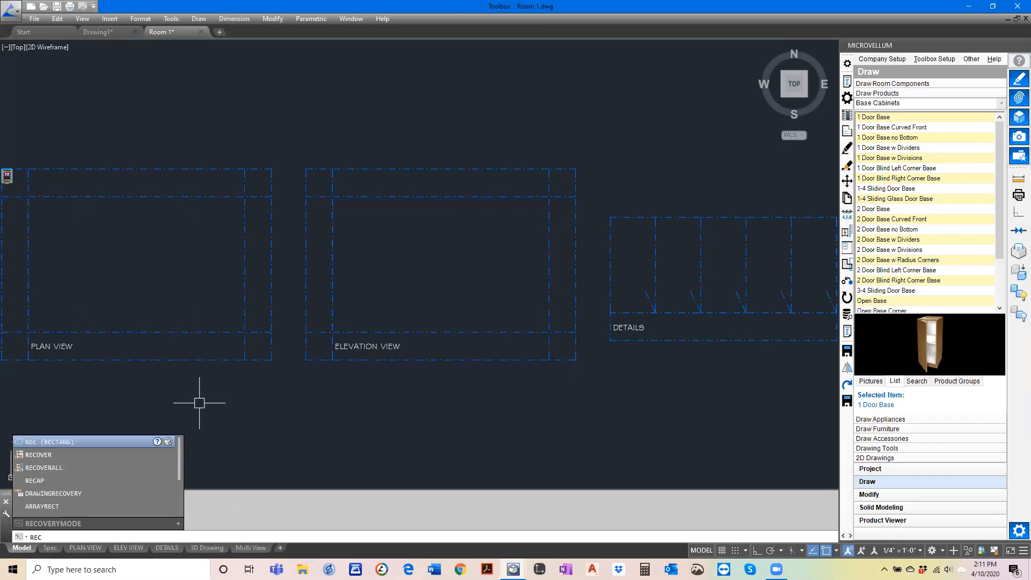
pyautogui.press('space')
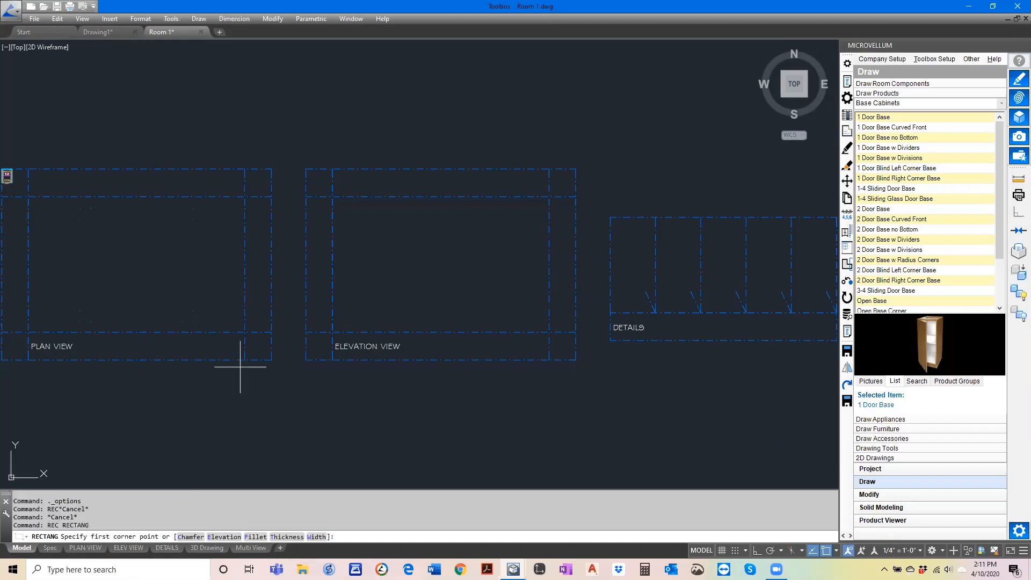
pyautogui.press('Escape')
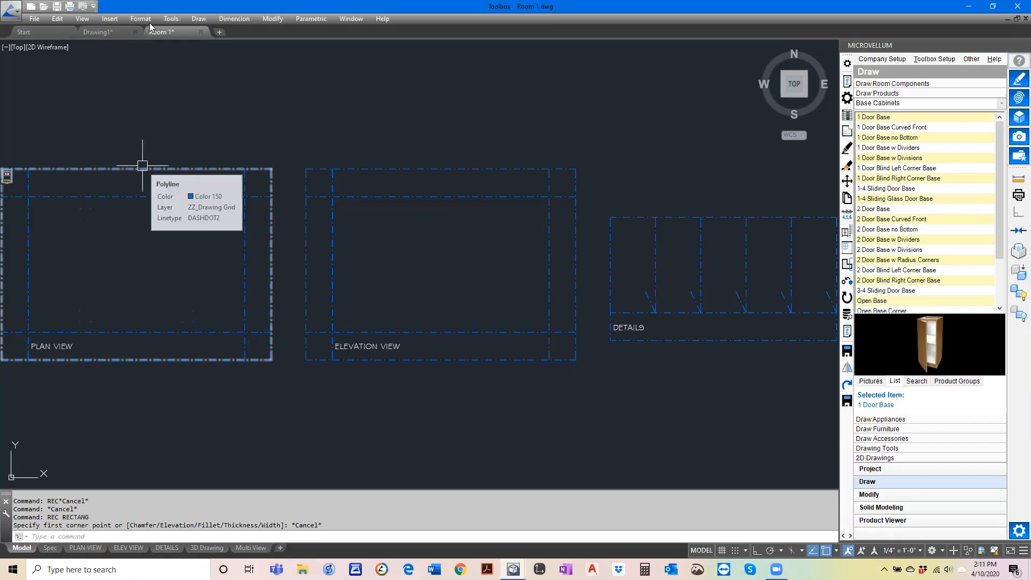
# Step: Open the command alias file Toolbox.pgp for editing, examine the listed shortcuts and their commands, and close it without changes
pyautogui.click(171, 19)
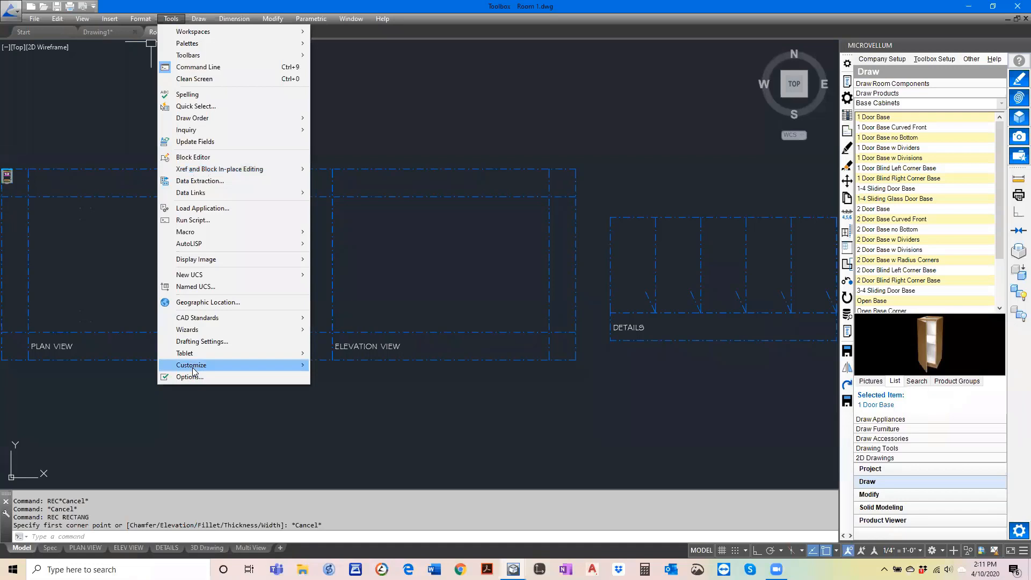
pyautogui.moveTo(234, 368)
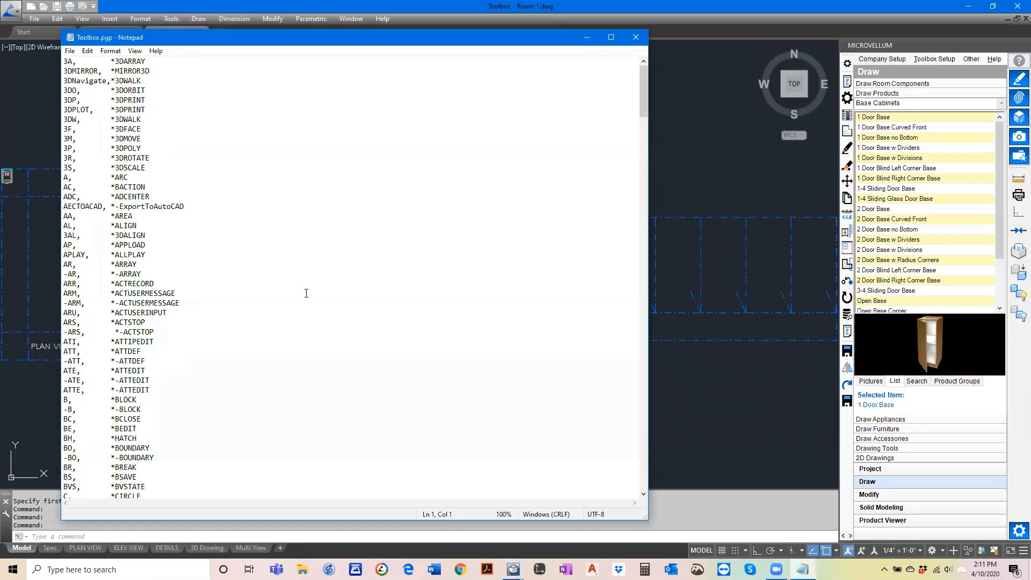
pyautogui.scroll(-1, 302, 275)
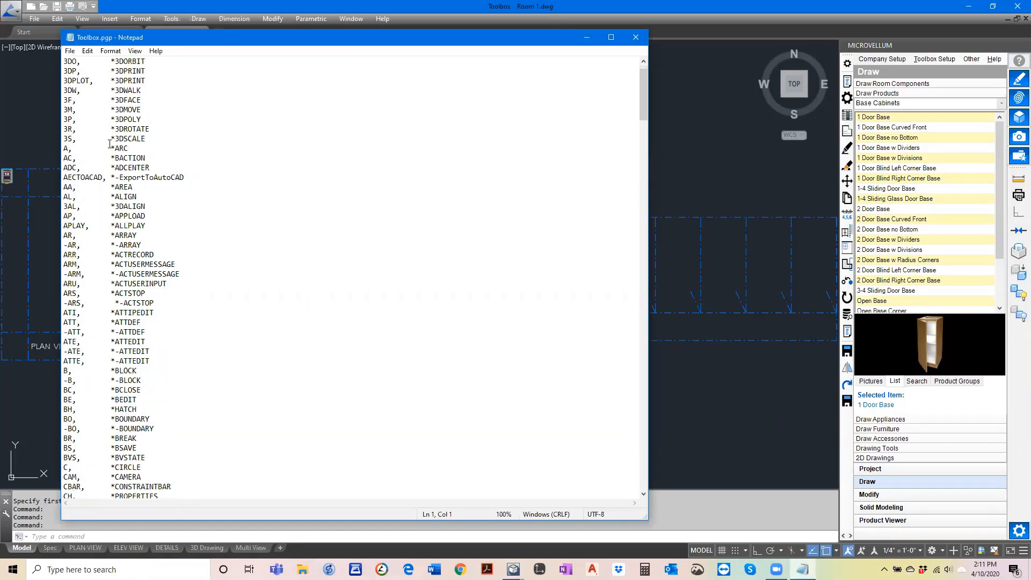
pyautogui.scroll(-1, 111, 147)
pyautogui.scroll(1, 111, 220)
pyautogui.scroll(-3, 111, 221)
pyautogui.scroll(-20, 111, 229)
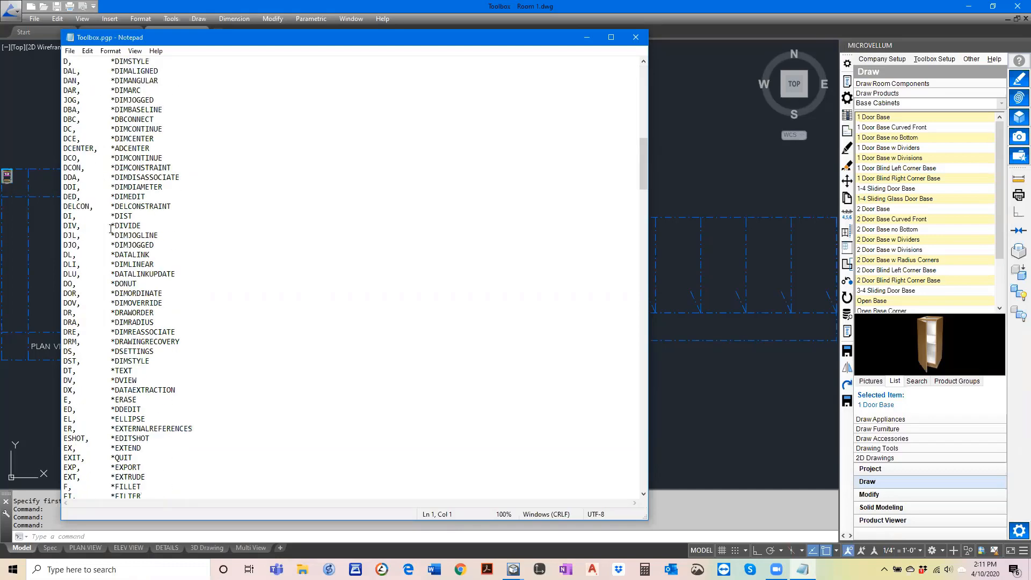
pyautogui.scroll(-8, 111, 229)
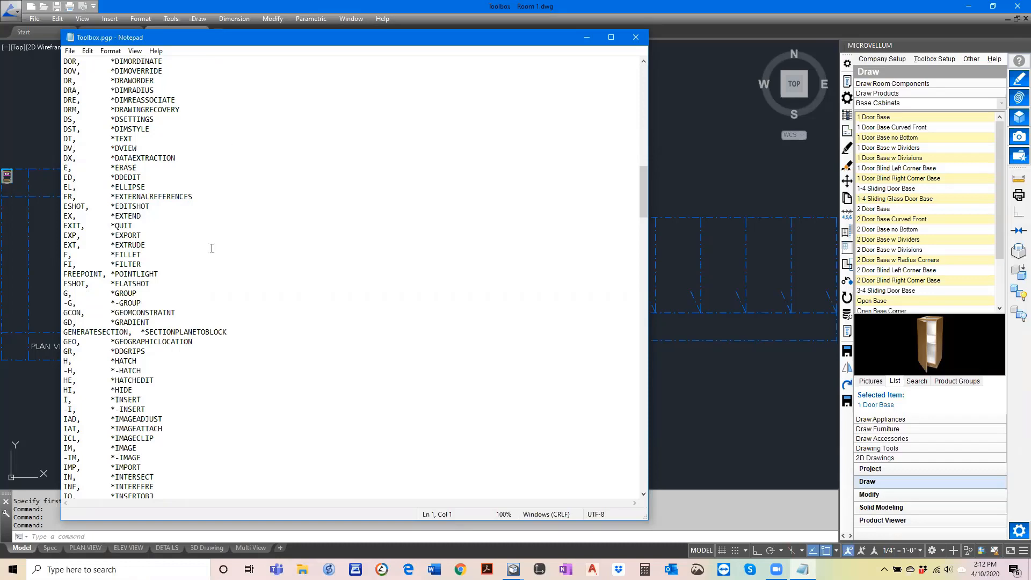
pyautogui.scroll(-6, 203, 265)
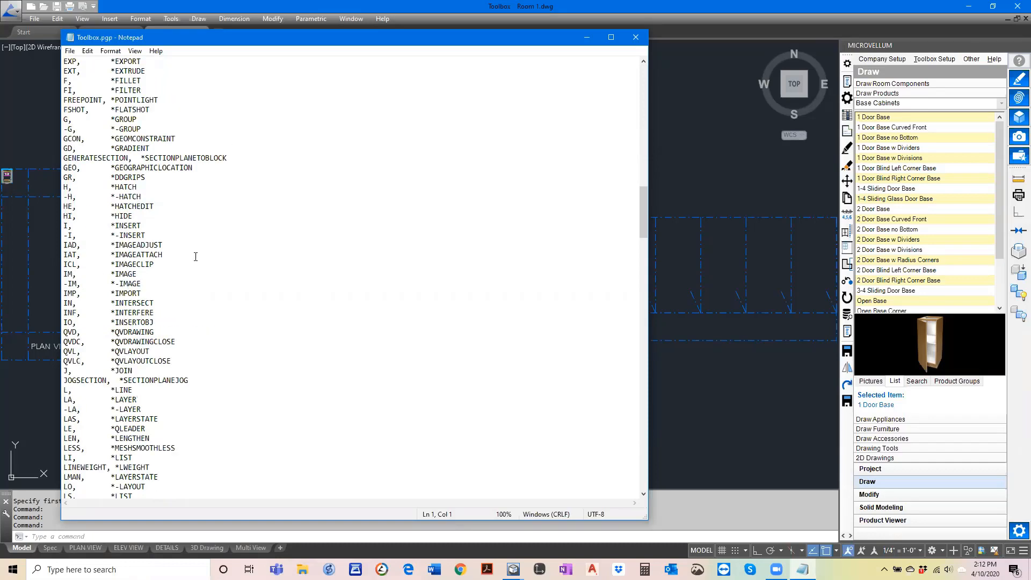
pyautogui.scroll(15, 183, 268)
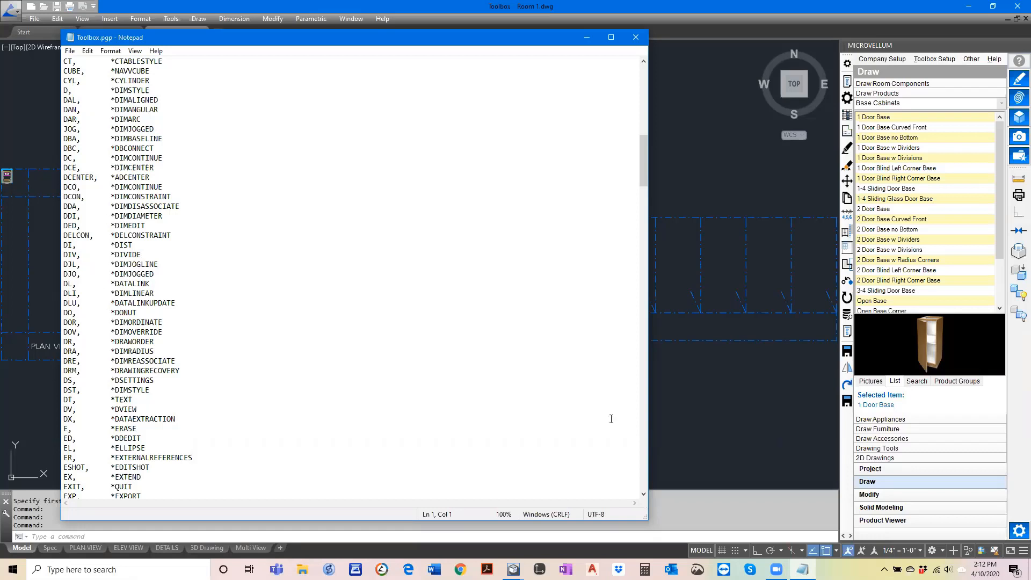
pyautogui.scroll(-14, 611, 419)
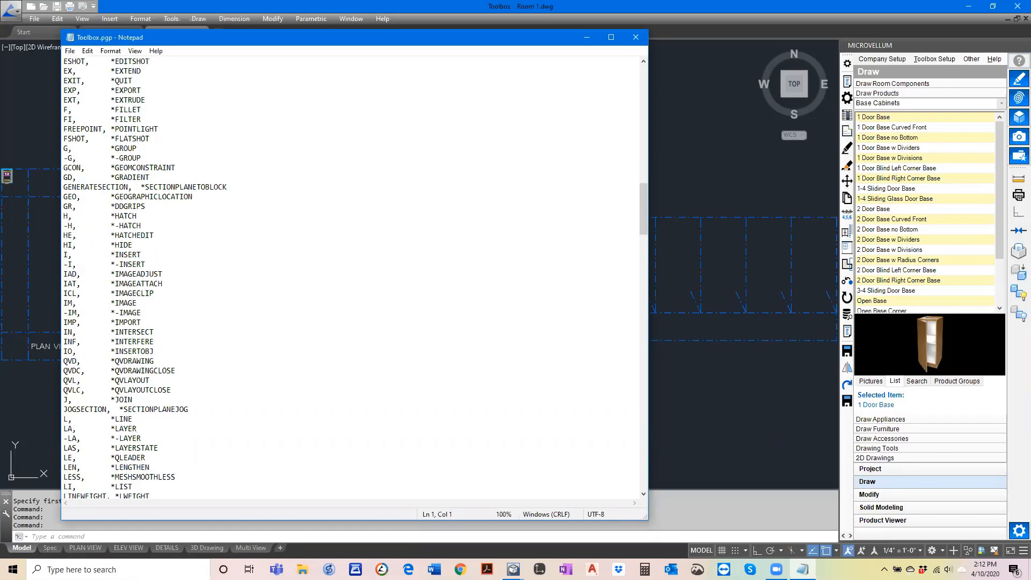
pyautogui.click(635, 37)
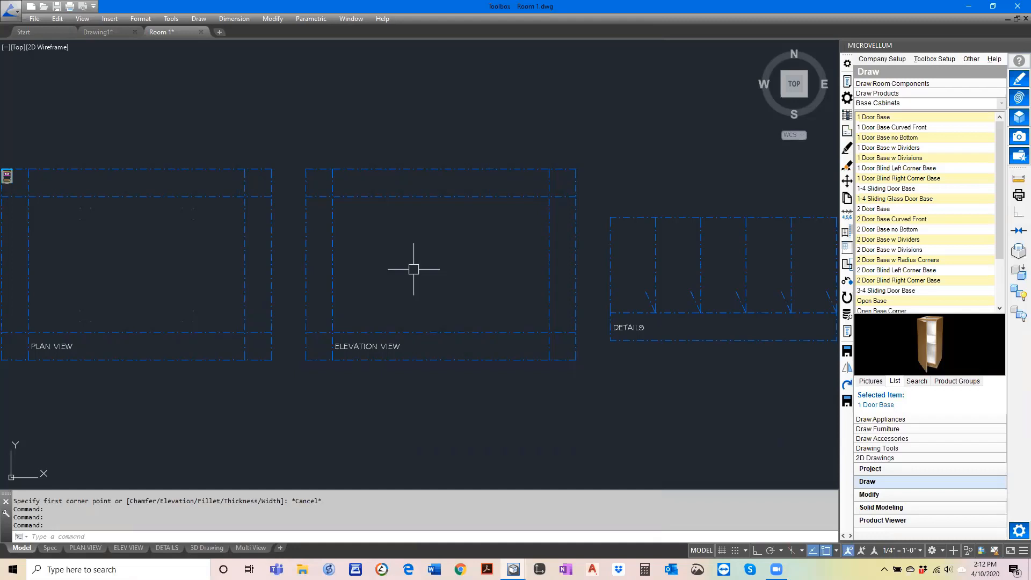
# Step: Look up the available commands beginning with MV, including MVMOVE, without running any of them
pyautogui.write('MV')
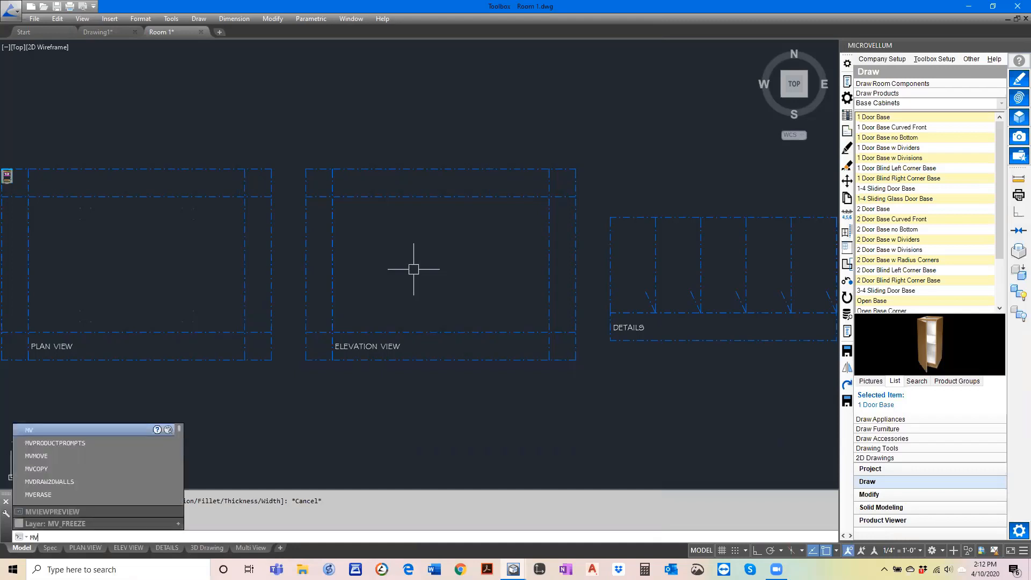
pyautogui.write('MOVE')
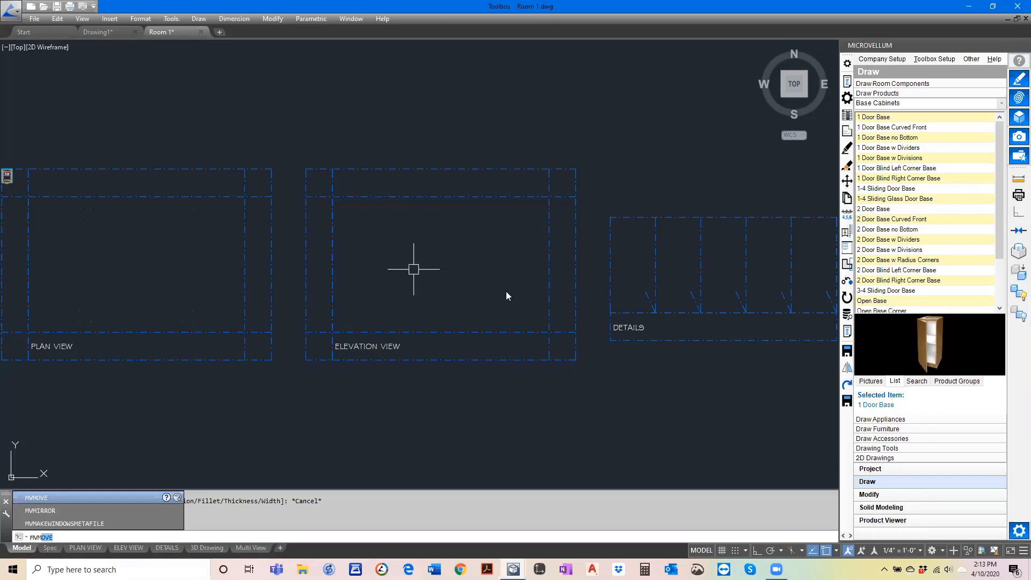
pyautogui.press('Escape')
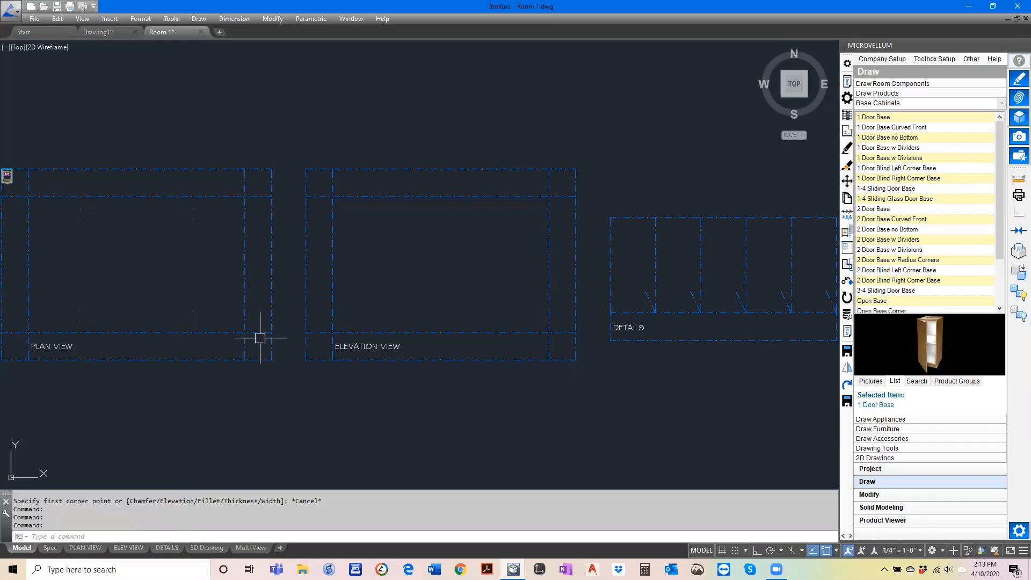
pyautogui.press('Escape')
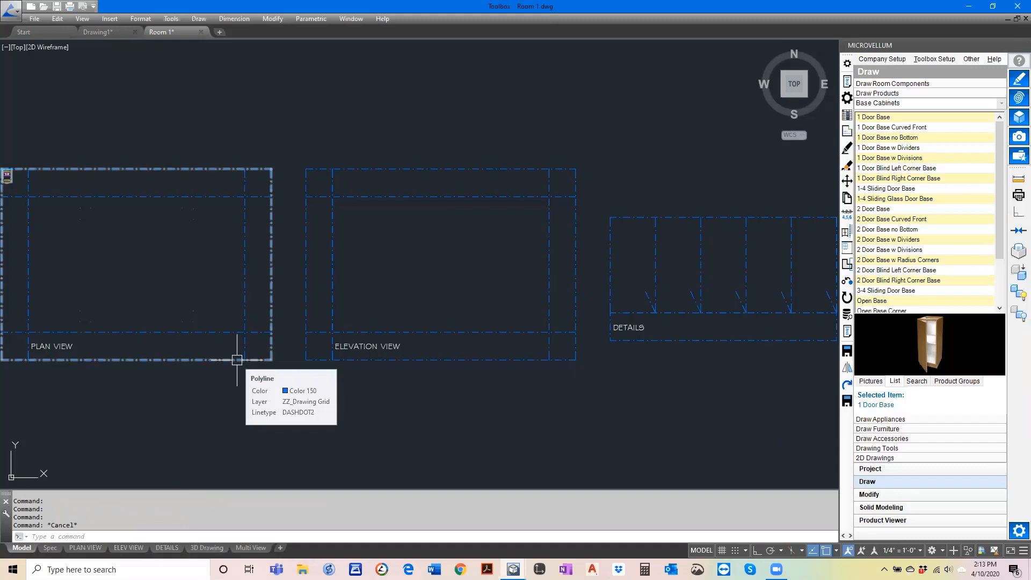
# Step: Add a linear dimension above the first bay of the Details grid, spanning its width along the grid's upper edge
pyautogui.scroll(-8, 237, 360)
pyautogui.scroll(6, 298, 333)
pyautogui.scroll(2, 168, 355)
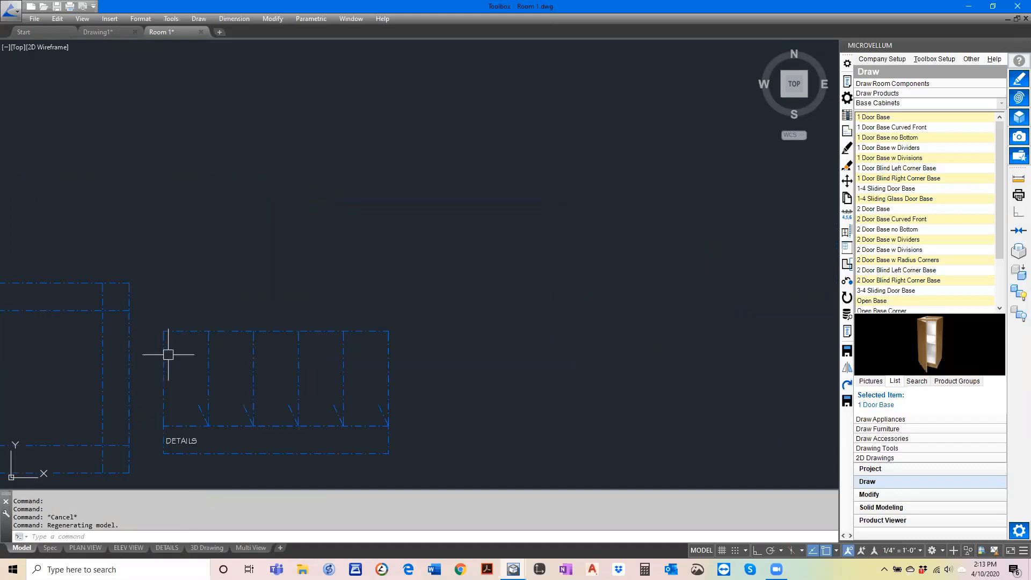
pyautogui.write('DIML')
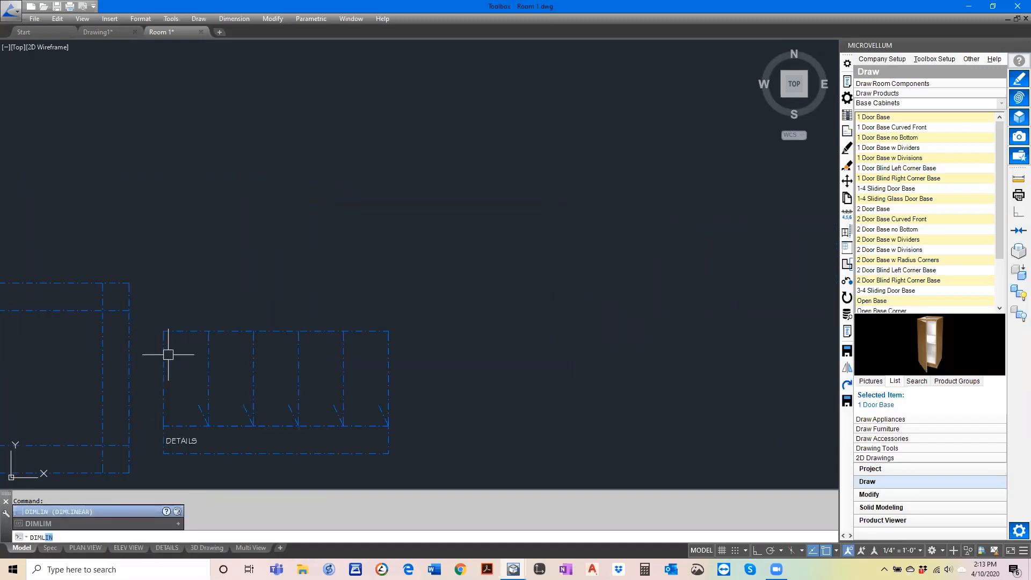
pyautogui.press('Return')
pyautogui.click(168, 332)
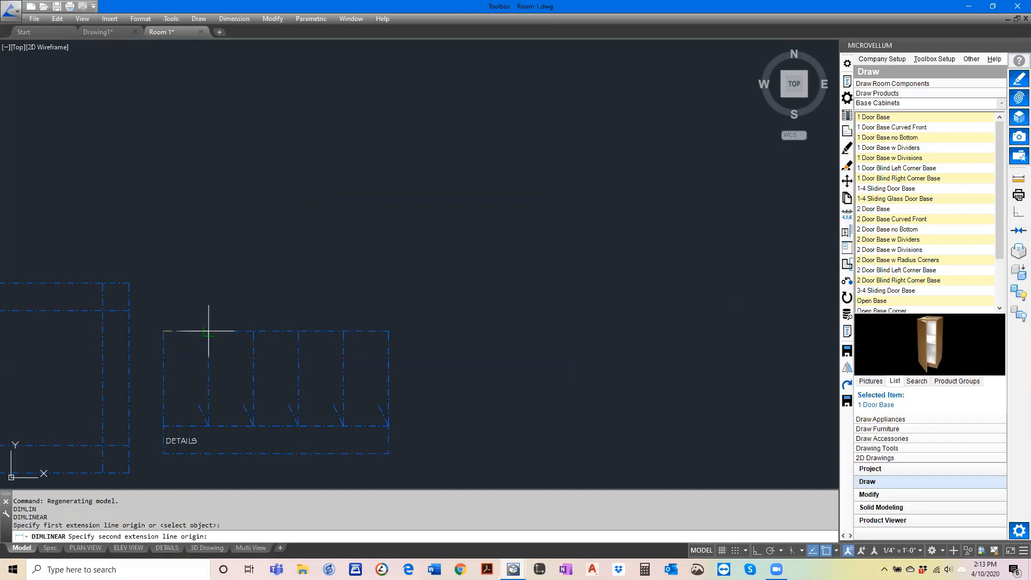
pyautogui.click(208, 331)
pyautogui.scroll(4, 208, 331)
pyautogui.click(185, 292)
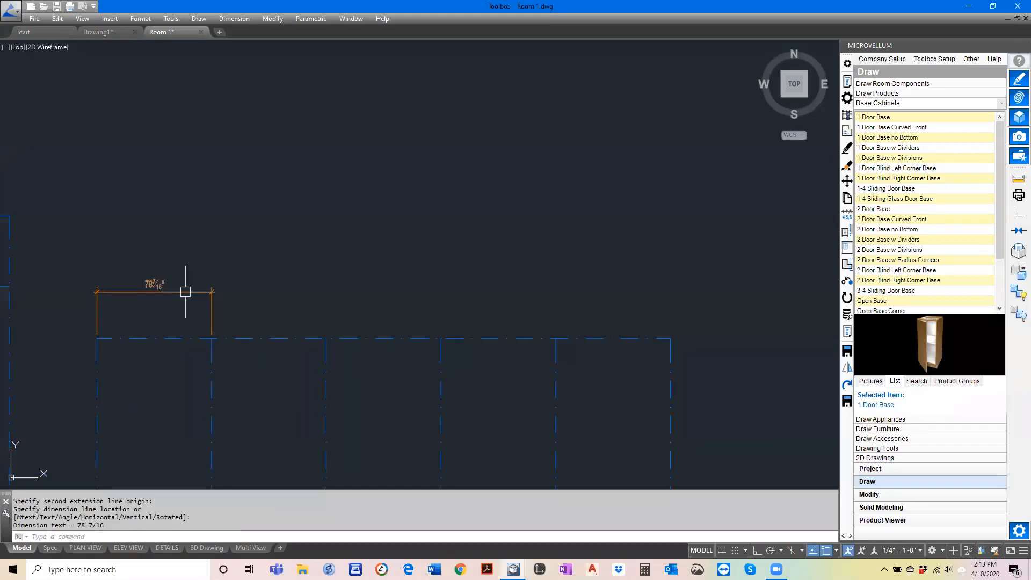
# Step: Continue the dimension chain across the remaining four bays of the Details grid with the DCO command
pyautogui.write('DCO')
pyautogui.press('Return')
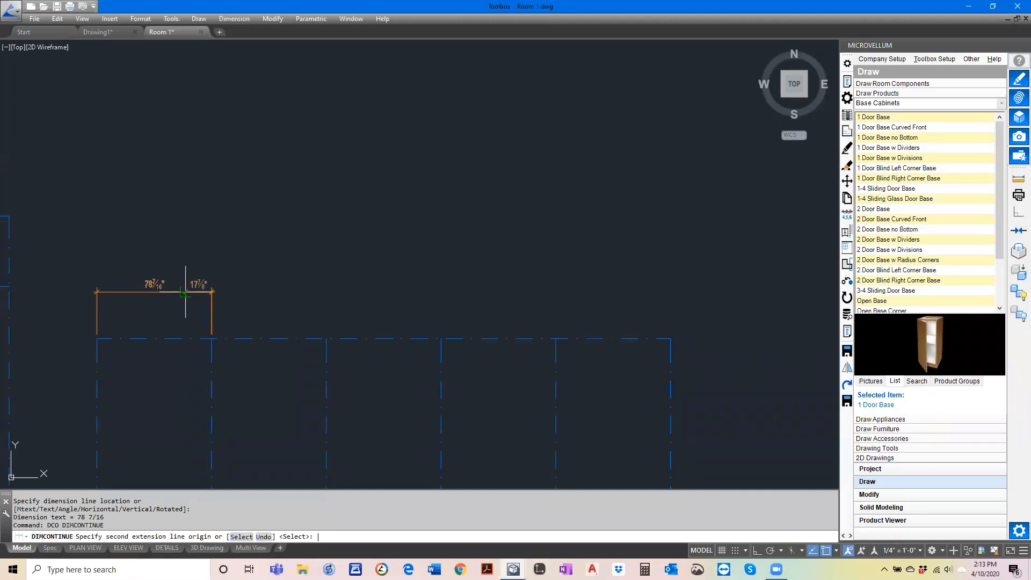
pyautogui.click(327, 337)
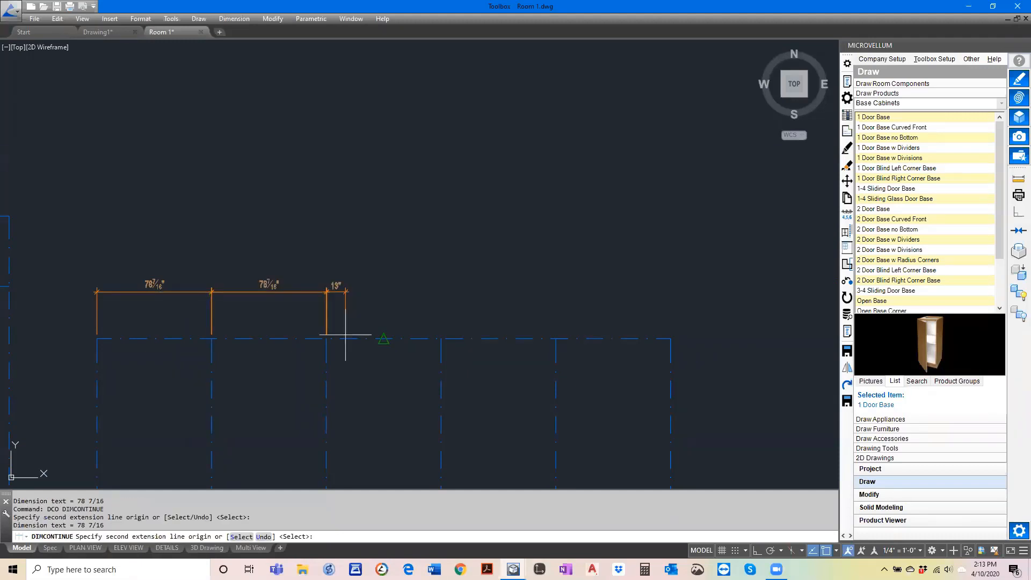
pyautogui.click(441, 338)
pyautogui.click(555, 338)
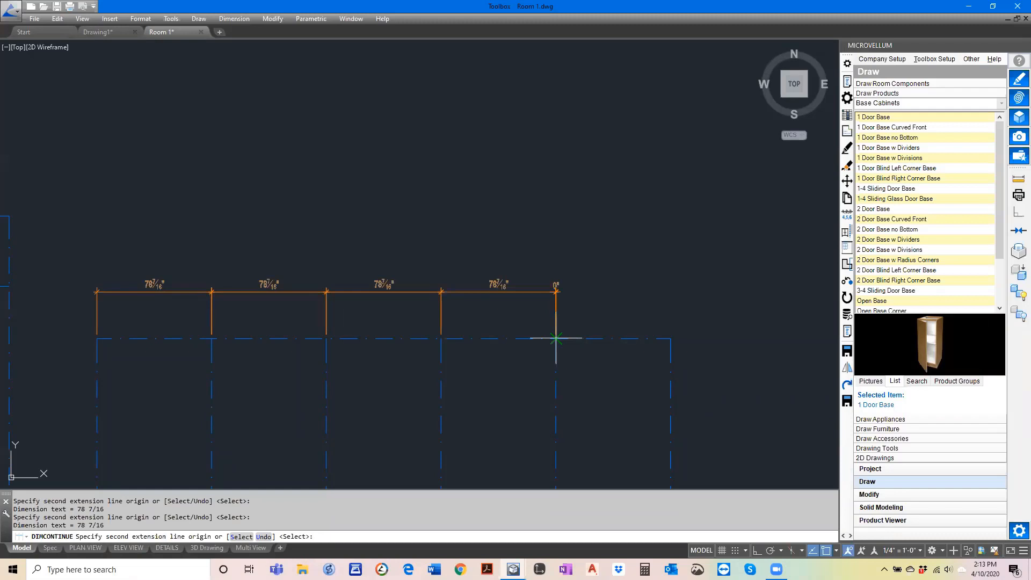
pyautogui.press('Escape')
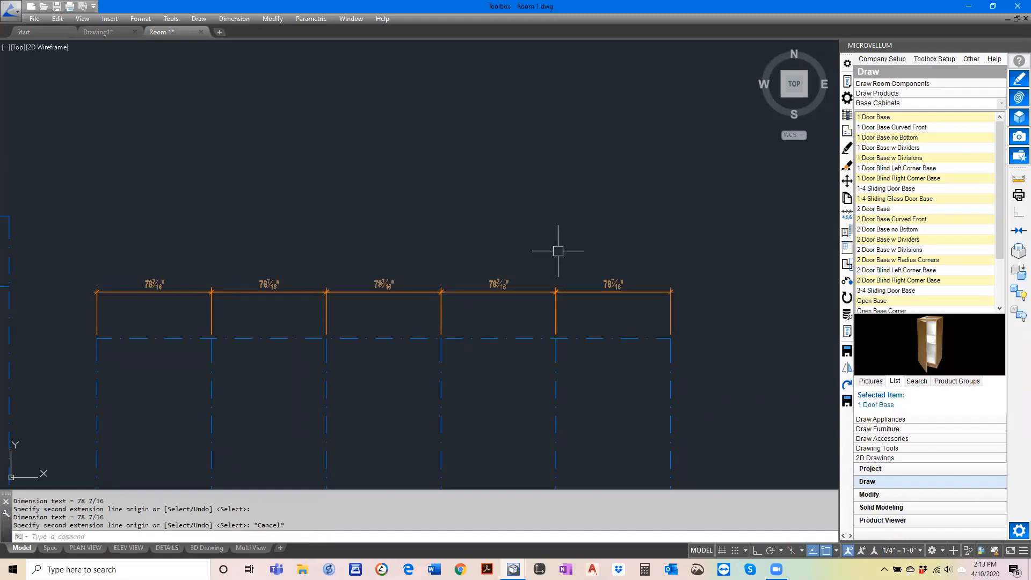
pyautogui.press('Escape')
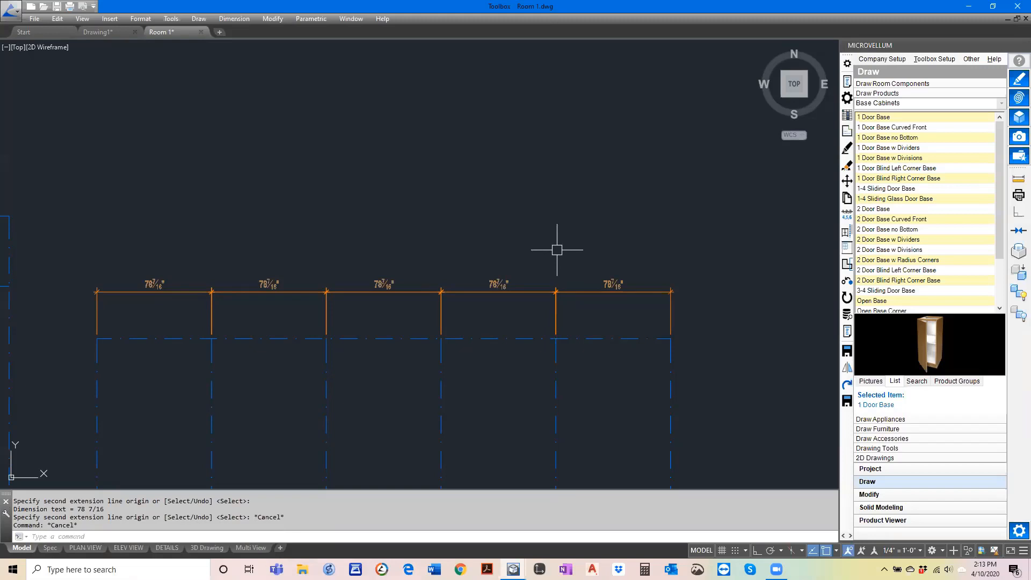
# Step: Override the text of all five dimensions above the Details grid with EQ A, using the ED command
pyautogui.write('ED')
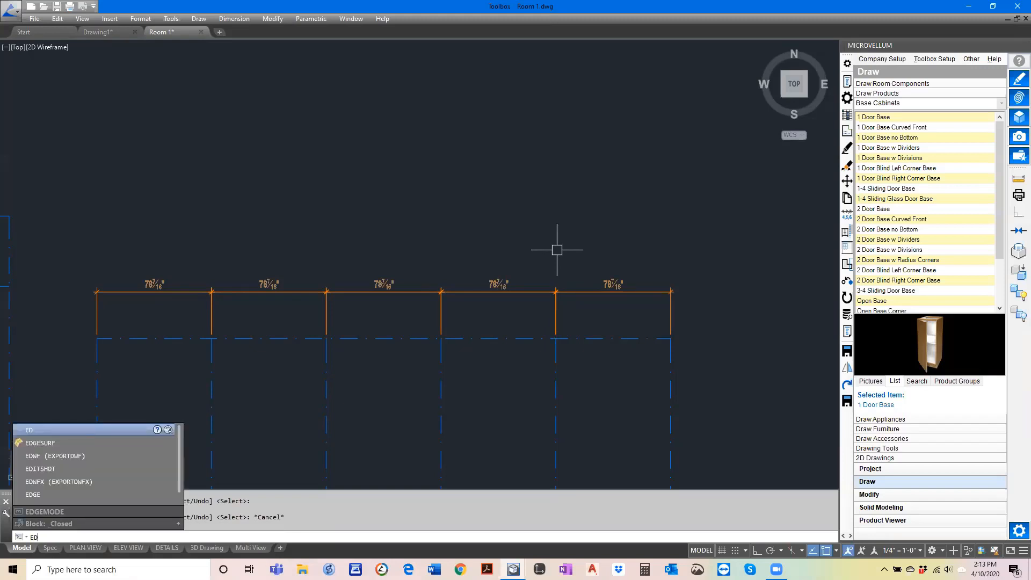
pyautogui.press('Return')
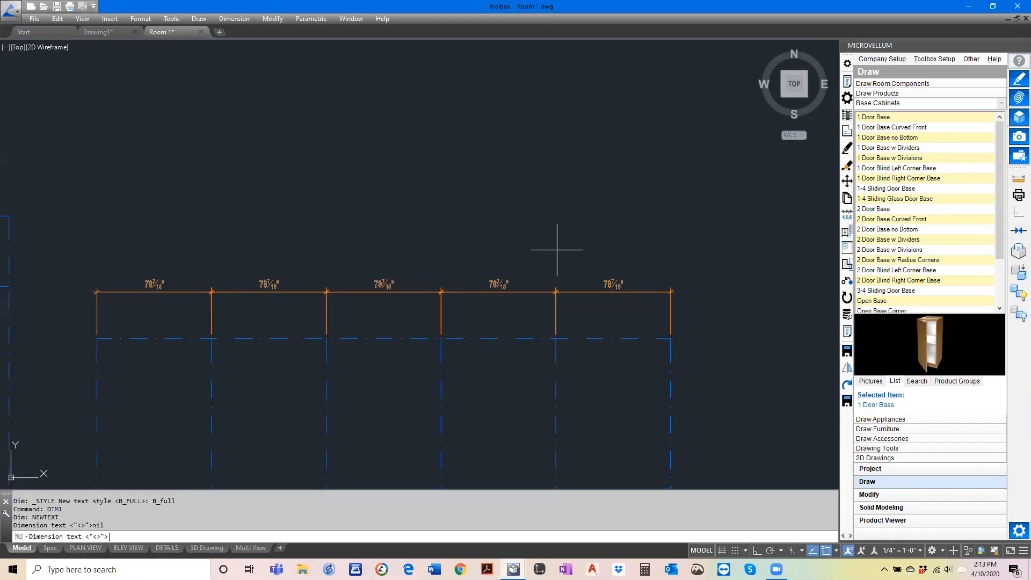
pyautogui.write('EQ A')
pyautogui.press('Return')
pyautogui.click(194, 292)
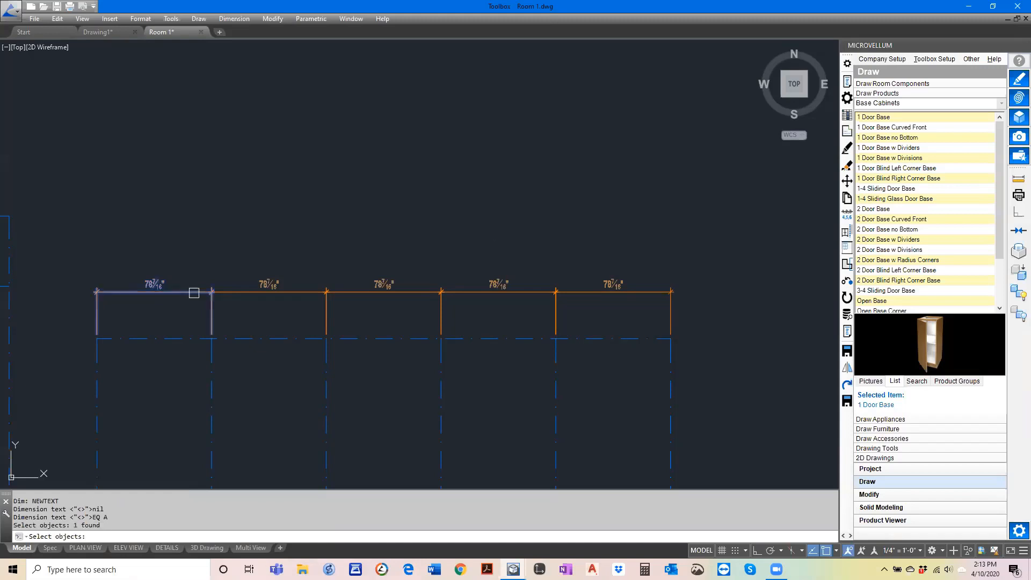
pyautogui.click(284, 292)
pyautogui.click(386, 289)
pyautogui.click(499, 291)
pyautogui.click(572, 290)
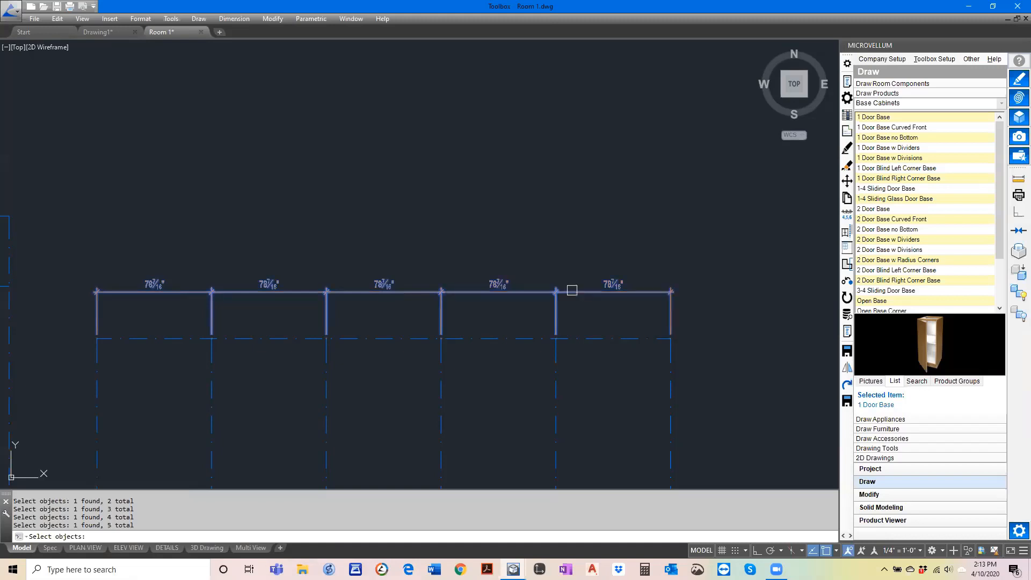
pyautogui.press('Return')
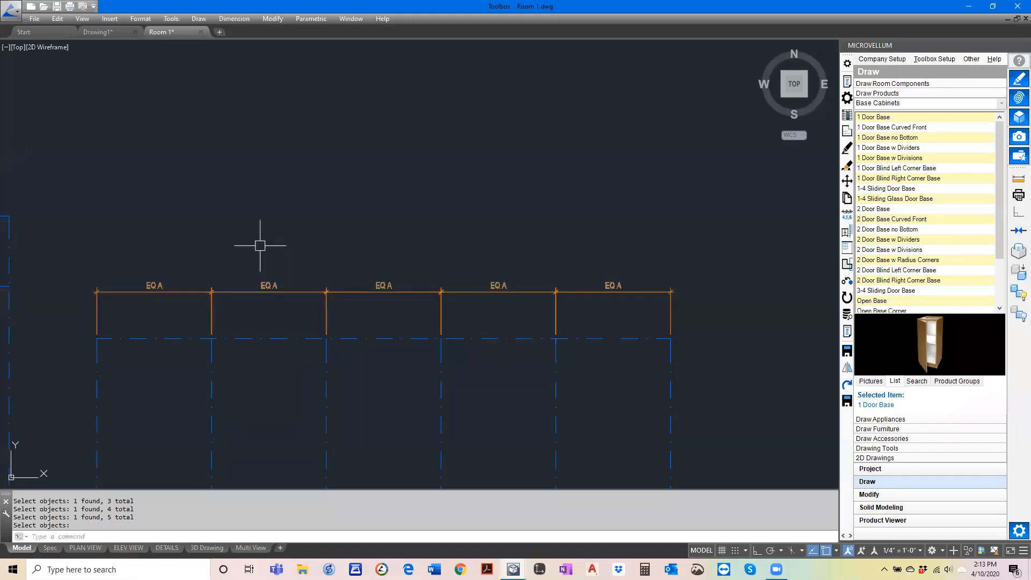
# Step: Restore the measured text of all five dimensions above the Details grid by setting their dimension text to <>
pyautogui.press('Return')
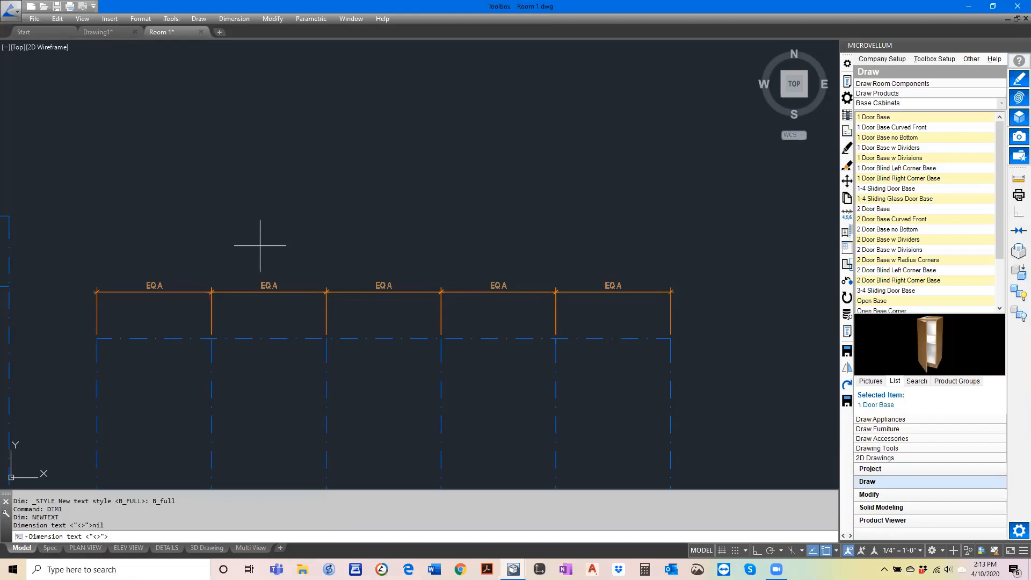
pyautogui.write('>')
pyautogui.press('Return')
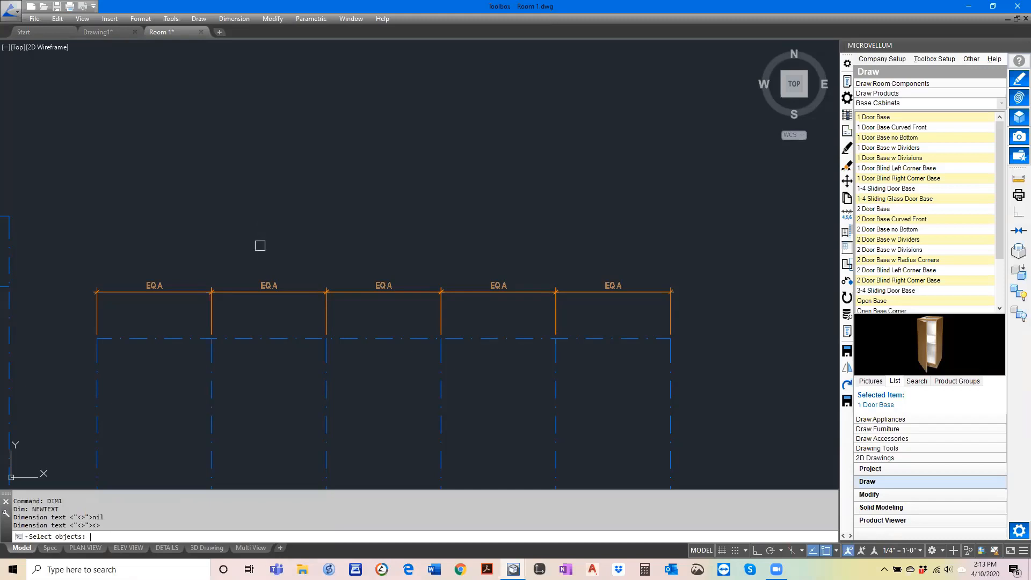
pyautogui.click(155, 293)
pyautogui.click(268, 293)
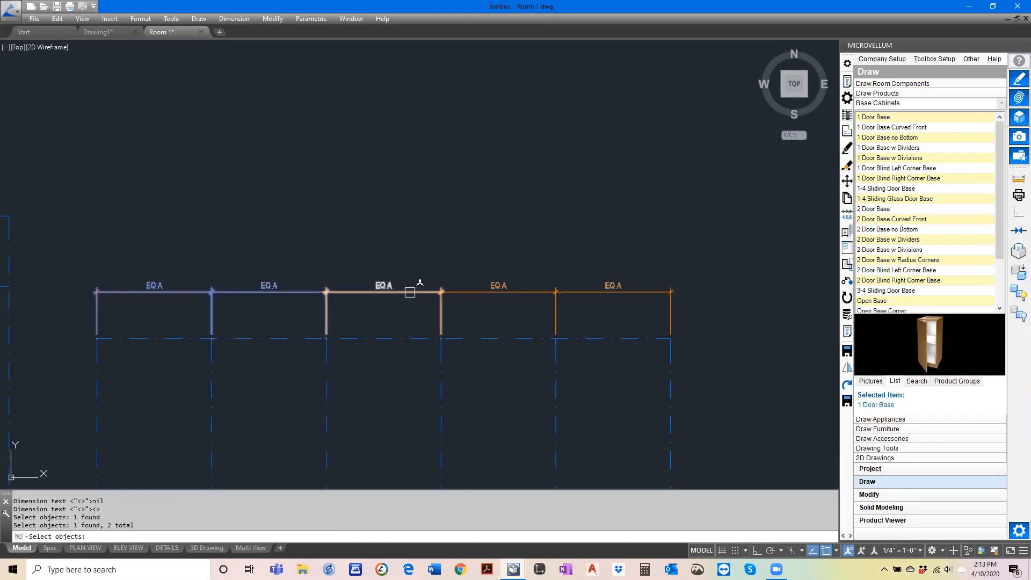
pyautogui.click(409, 292)
pyautogui.click(498, 292)
pyautogui.click(602, 290)
pyautogui.press('Return')
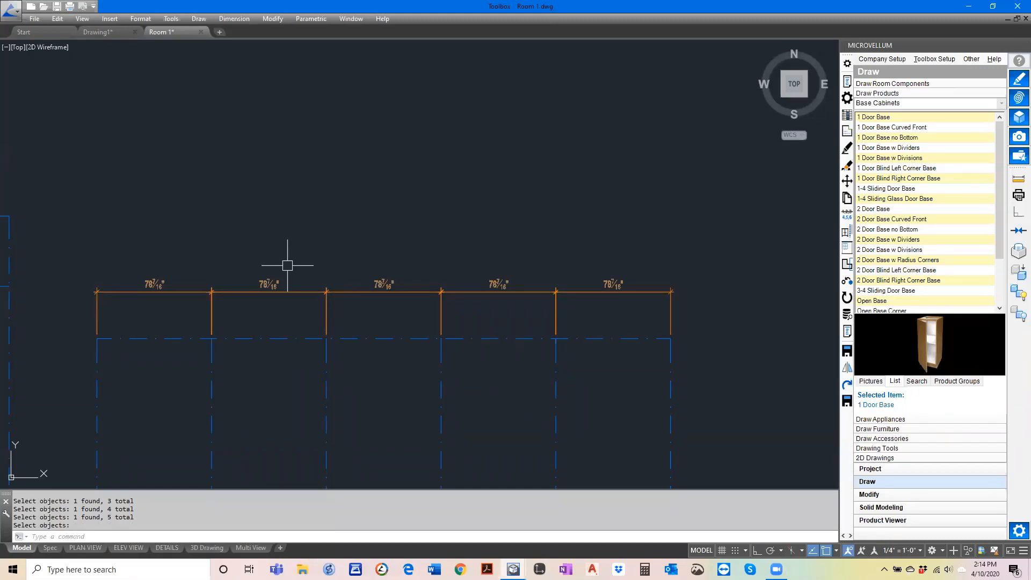
# Step: Draw a 48 by 48 rectangle in the empty area above the Details grid, using the REC command's Dimensions option
pyautogui.scroll(-3, 295, 308)
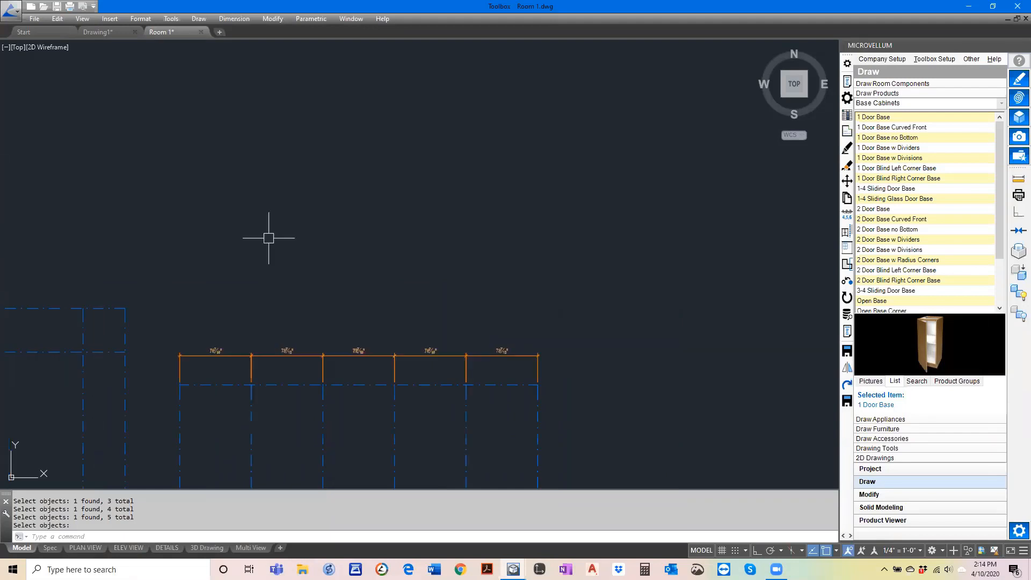
pyautogui.press('Escape')
pyautogui.press('Escape')
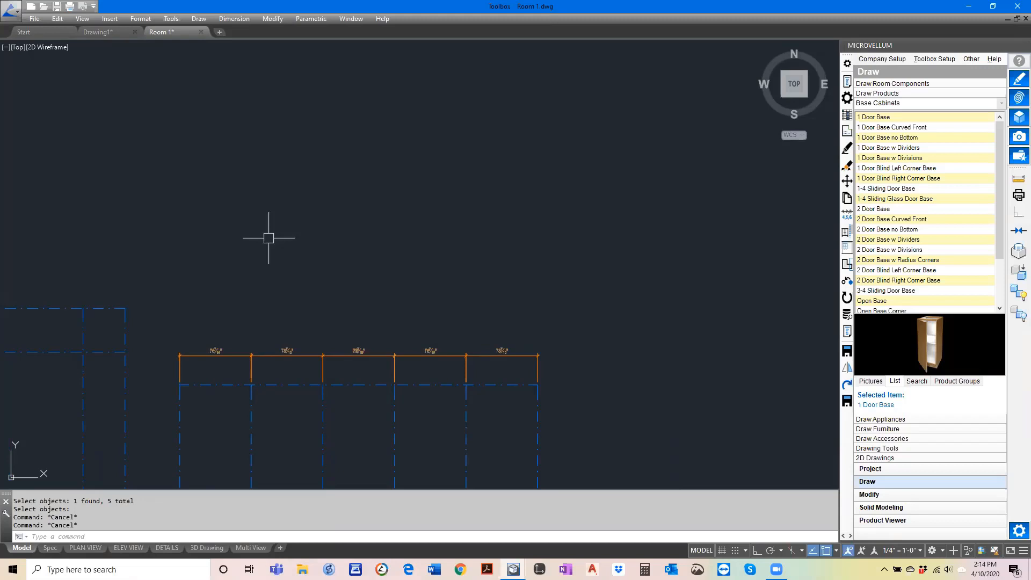
pyautogui.write('rec')
pyautogui.press('Return')
pyautogui.click(242, 270)
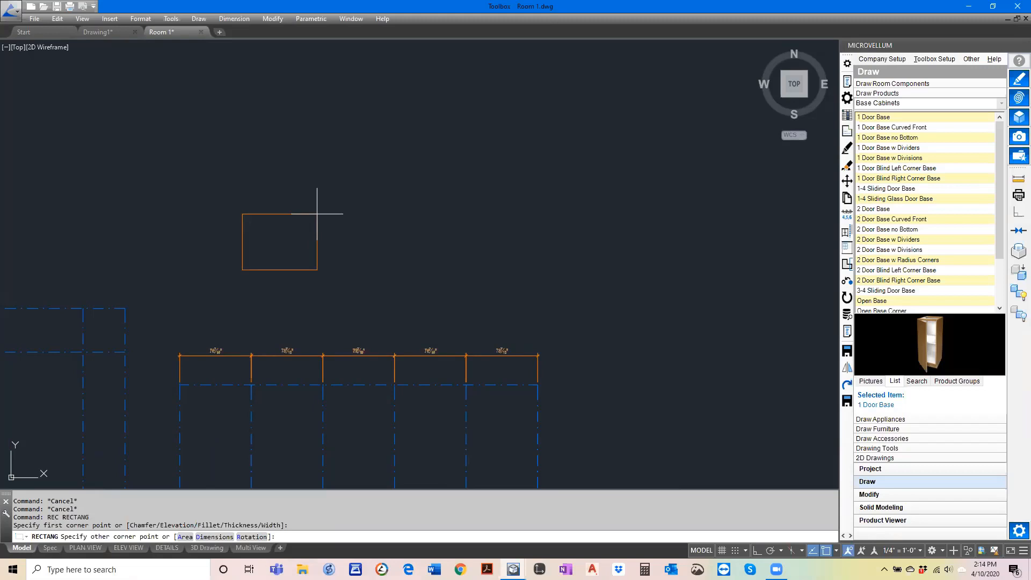
pyautogui.write('d')
pyautogui.press('Return')
pyautogui.write('48')
pyautogui.press('Return')
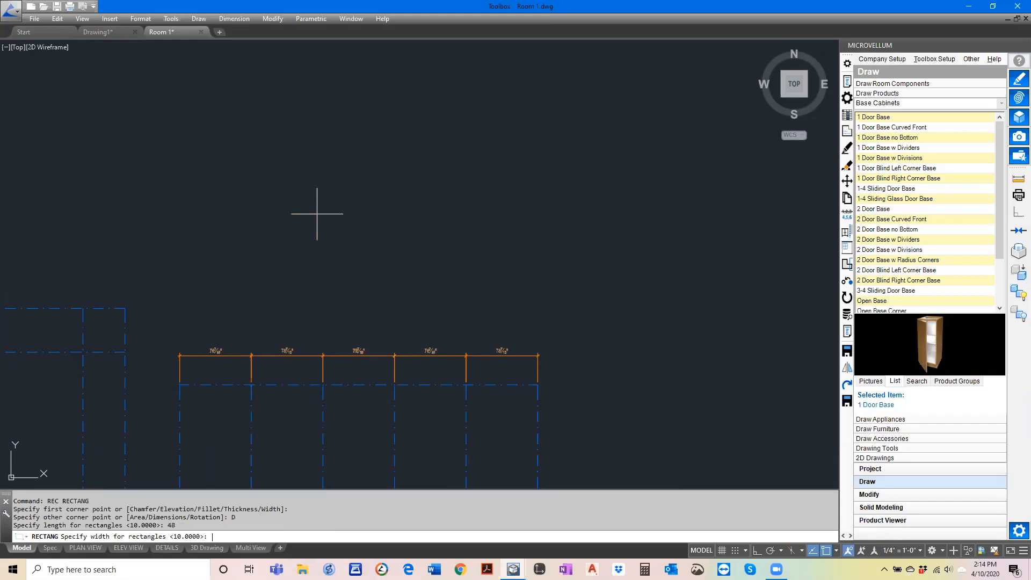
pyautogui.write('48')
pyautogui.press('Return')
pyautogui.click(317, 213)
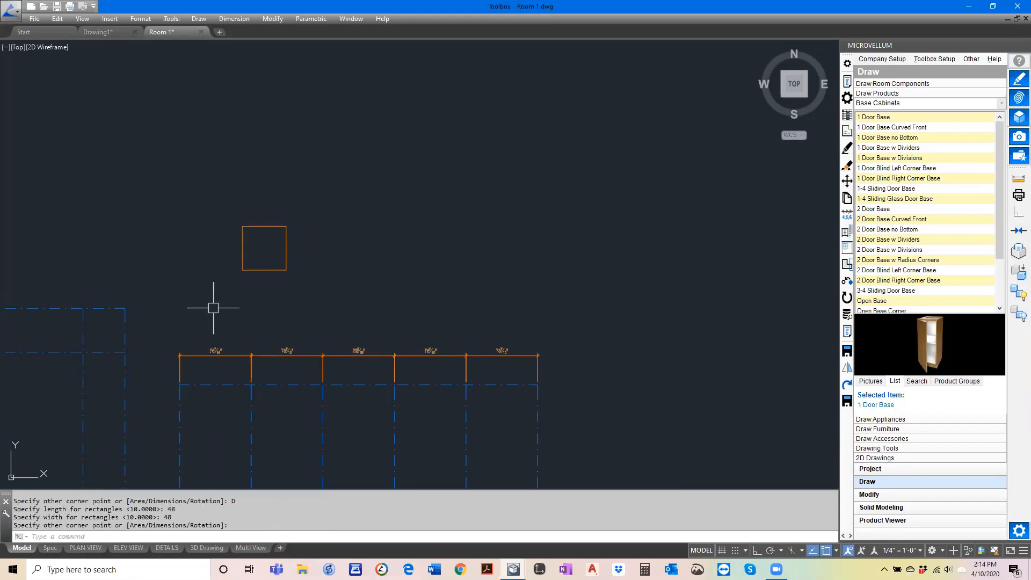
# Step: Draw a 36 by 36 rectangle diagonally below and left of the 48 by 48 square, using the Dimensions option
pyautogui.press('Return')
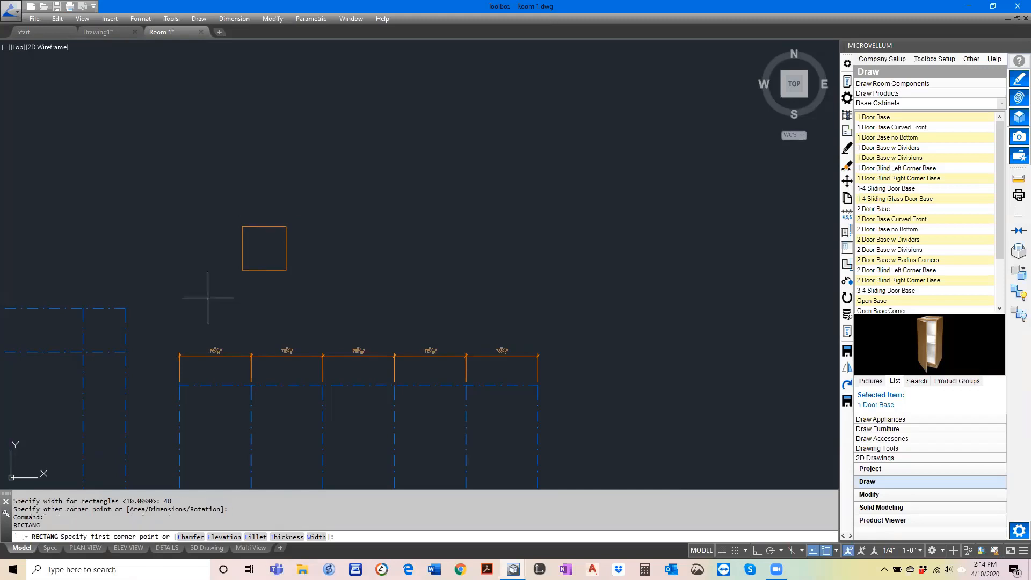
pyautogui.click(243, 242)
pyautogui.write('D')
pyautogui.press('Return')
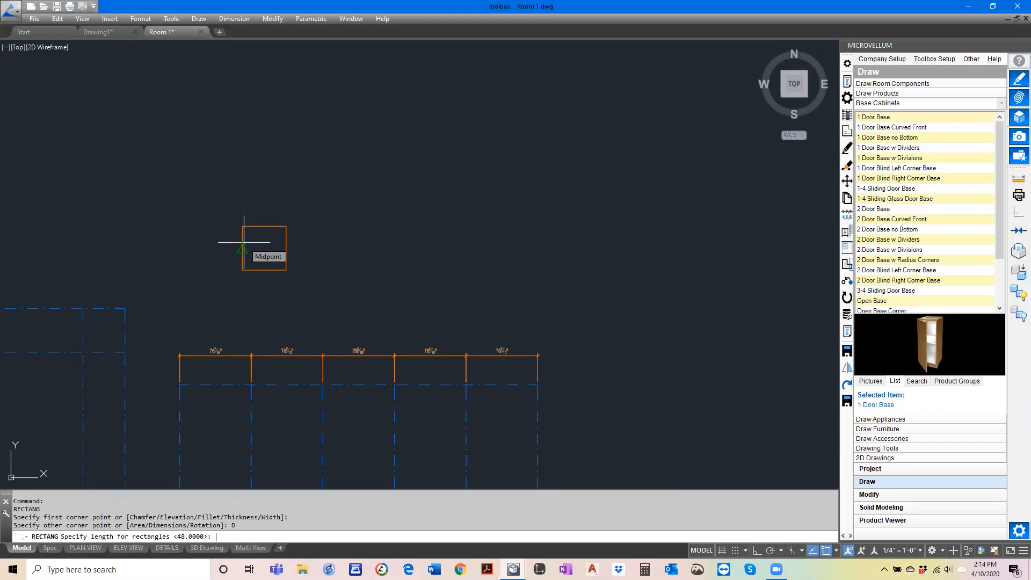
pyautogui.write('23')
pyautogui.press('BackSpace')
pyautogui.press('BackSpace')
pyautogui.write('36')
pyautogui.press('Return')
pyautogui.write('36')
pyautogui.press('Return')
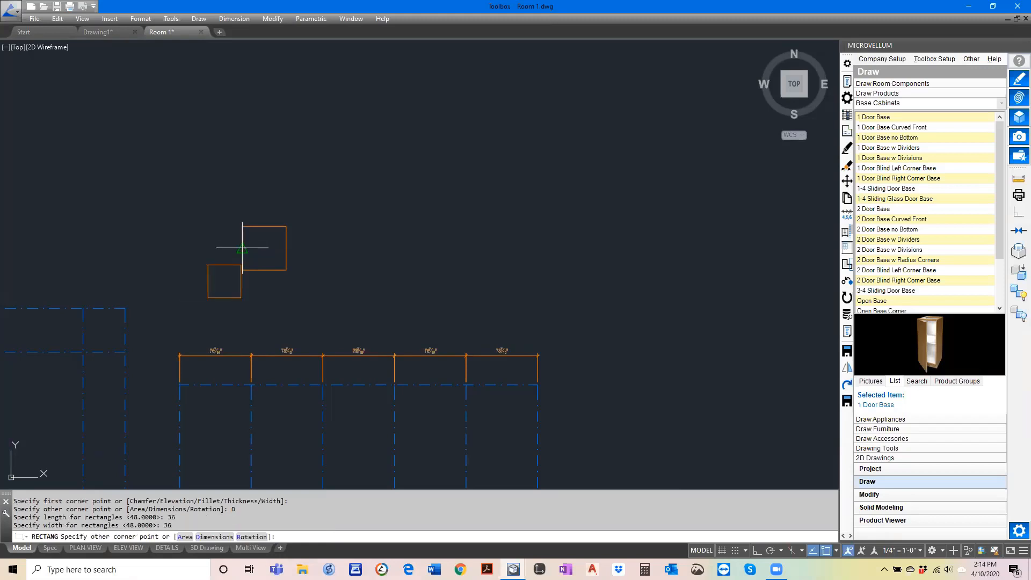
pyautogui.click(242, 248)
# Step: Move the 36 by 36 square so it is centered inside the 48 by 48 square, using Mid Between 2 Points for both points
pyautogui.scroll(4, 241, 275)
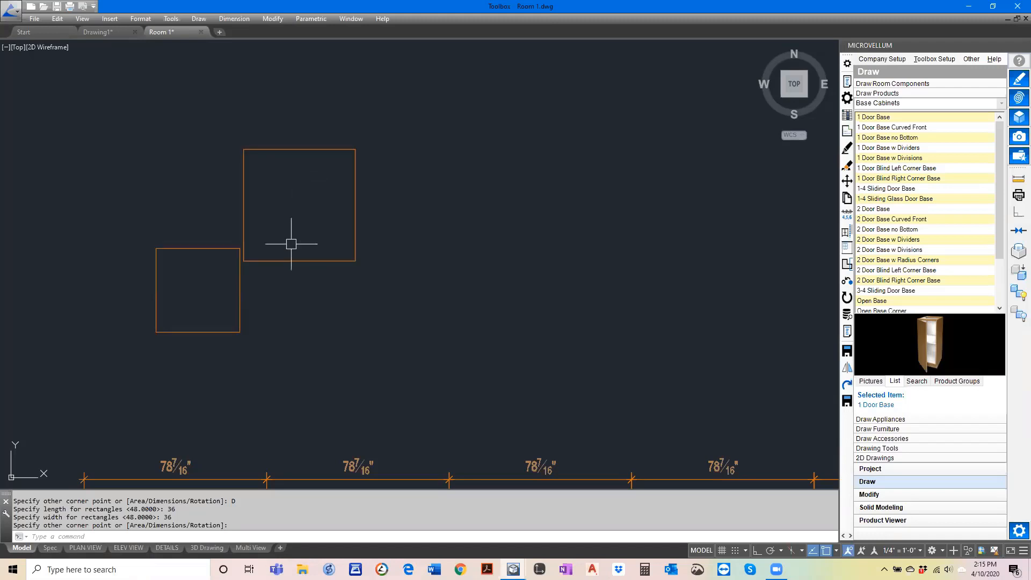
pyautogui.click(295, 212)
pyautogui.write('M')
pyautogui.press('Return')
pyautogui.click(203, 249)
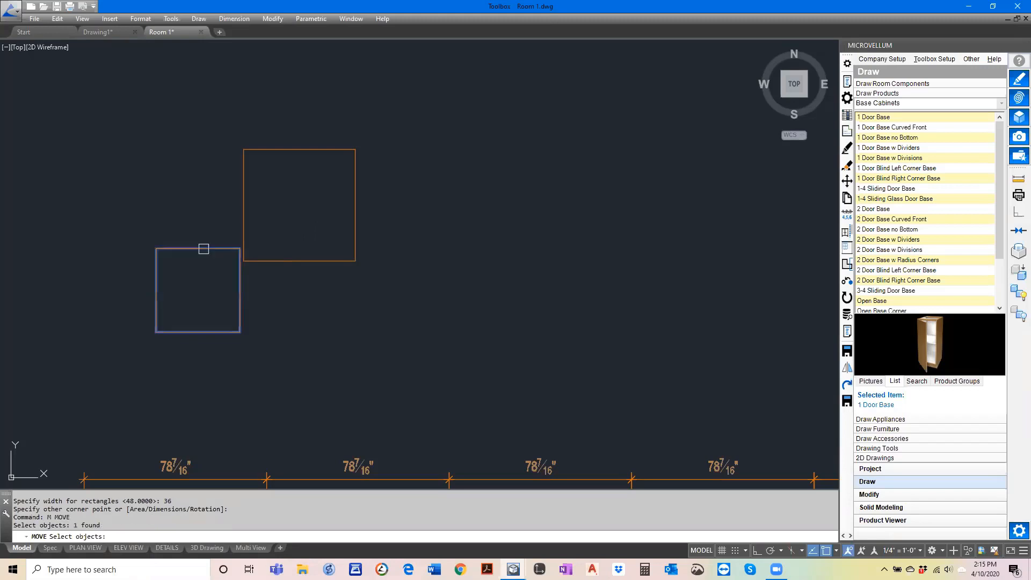
pyautogui.press('Return')
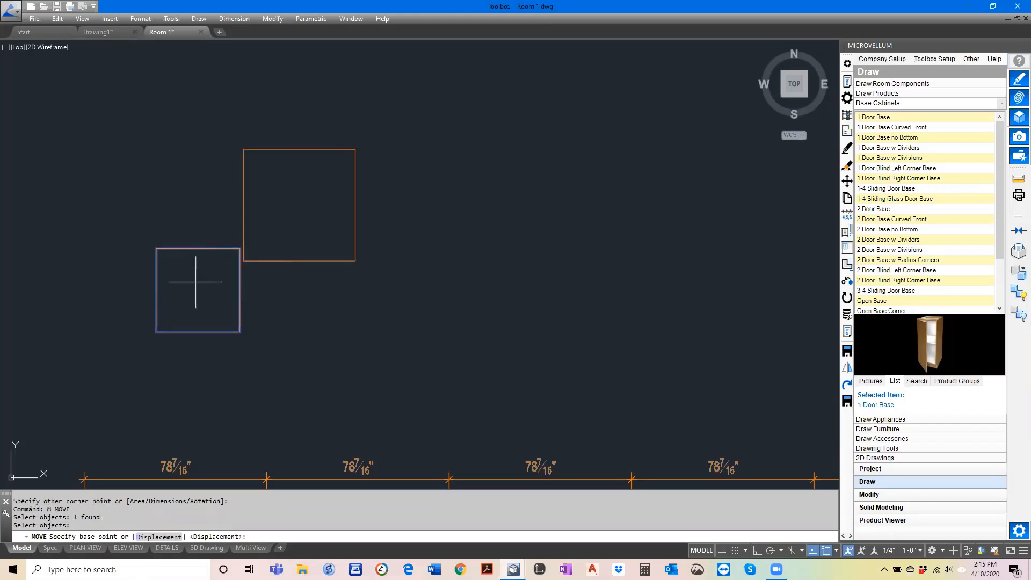
pyautogui.press('F8')
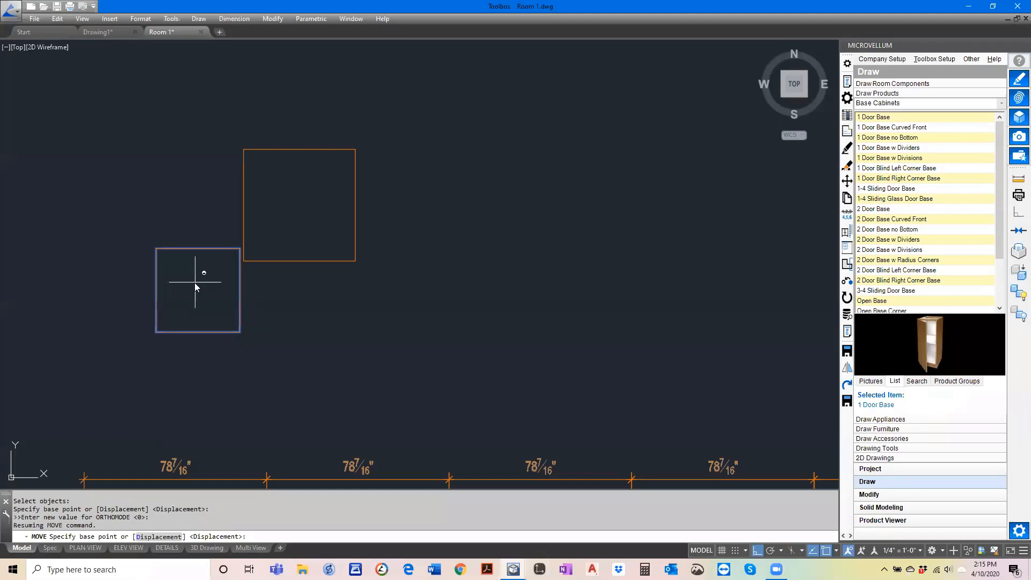
pyautogui.keyDown('shift'); pyautogui.rightClick(194, 283); pyautogui.keyUp('shift')
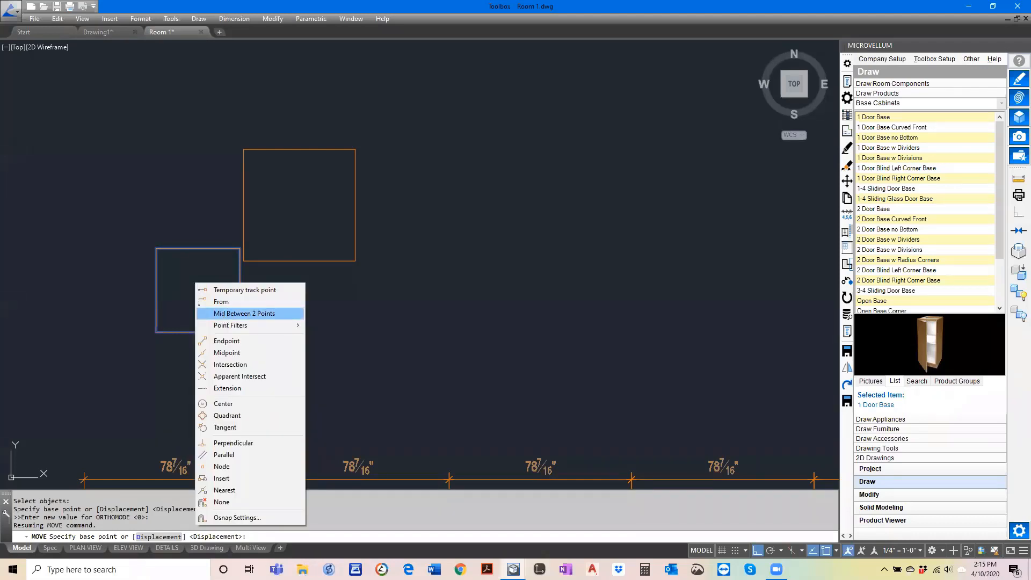
pyautogui.click(224, 315)
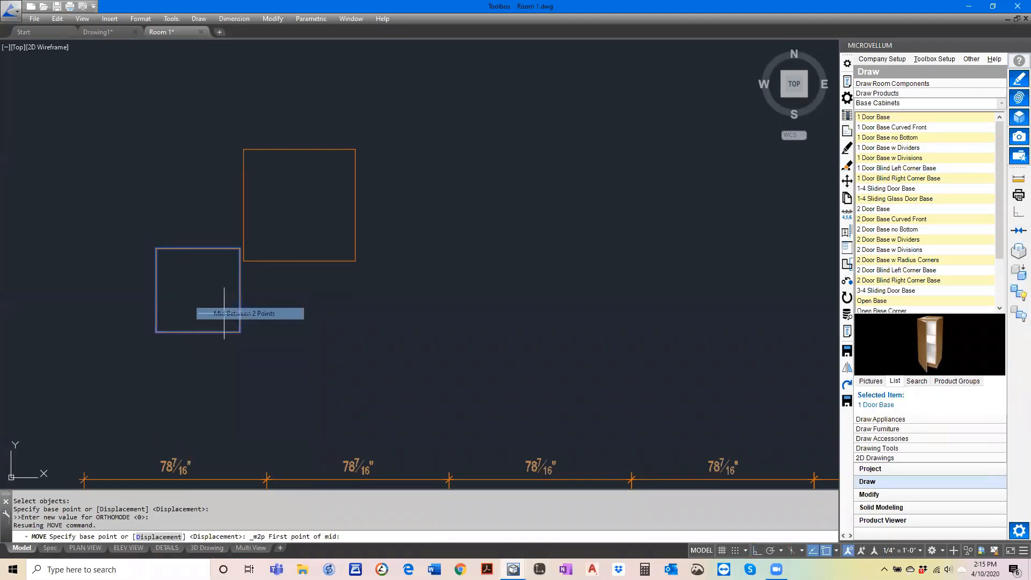
pyautogui.click(156, 250)
pyautogui.scroll(2, 158, 250)
pyautogui.click(284, 380)
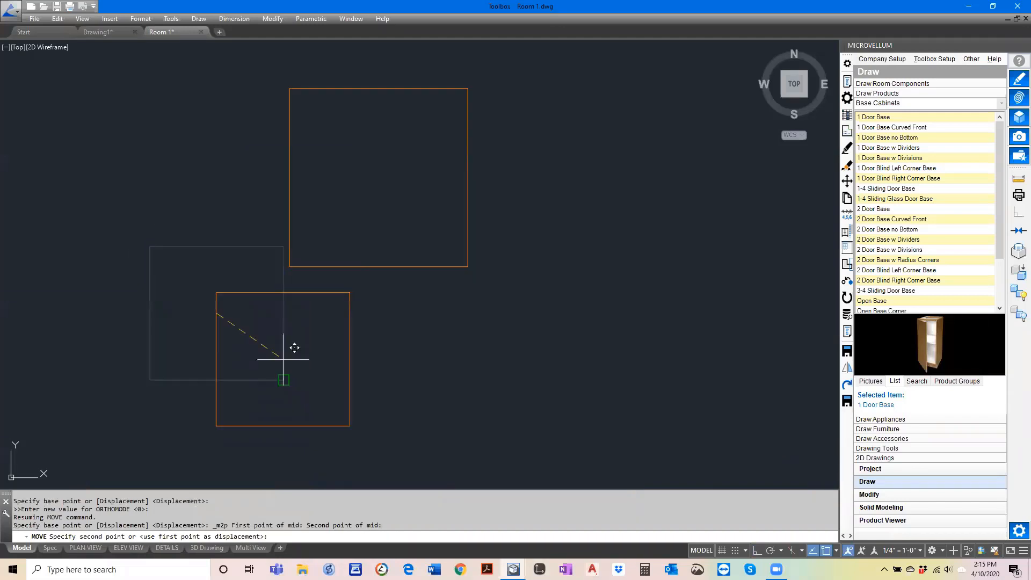
pyautogui.scroll(-2, 294, 348)
pyautogui.keyDown('shift'); pyautogui.rightClick(311, 290); pyautogui.keyUp('shift')
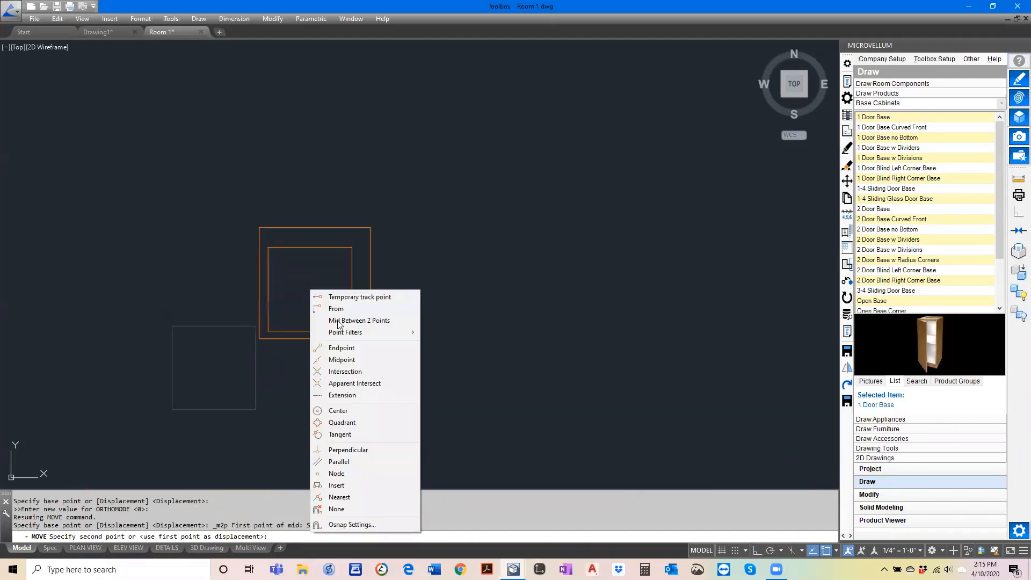
pyautogui.click(359, 320)
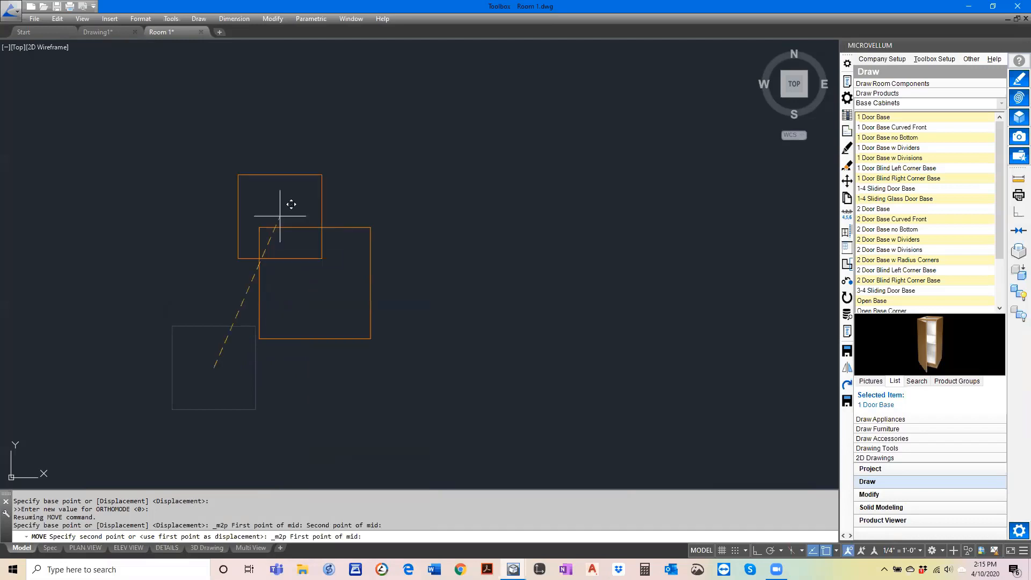
pyautogui.click(280, 216)
pyautogui.click(373, 325)
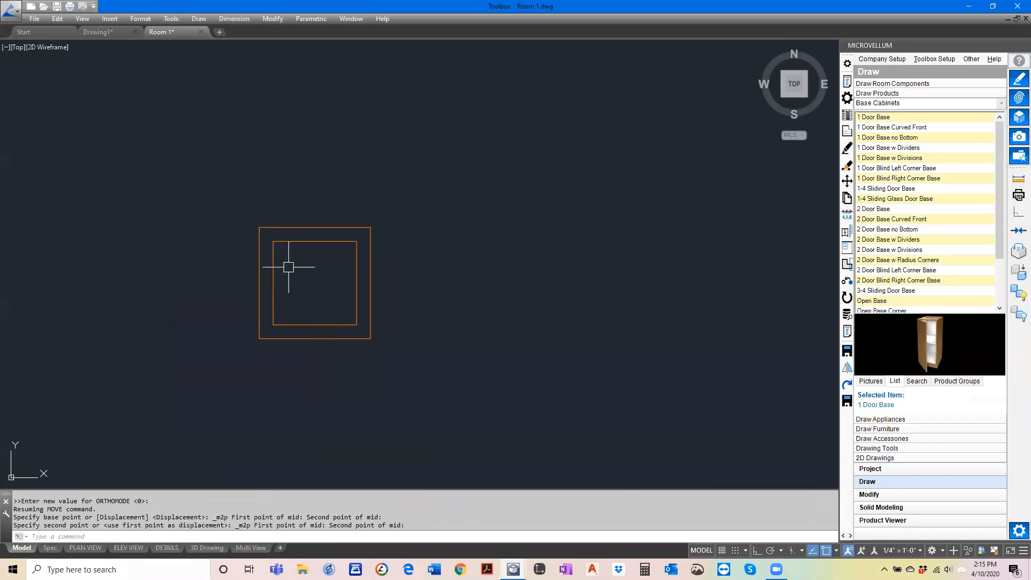
# Step: Draw a horizontal line across the outer square between the midpoints of its two vertical sides
pyautogui.scroll(-4, 274, 274)
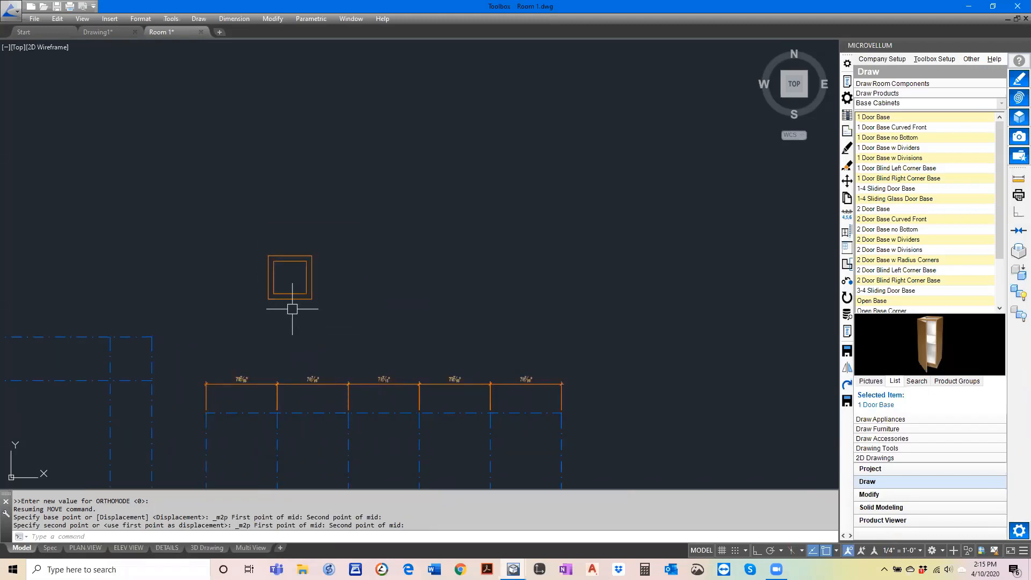
pyautogui.write('l')
pyautogui.press('Return')
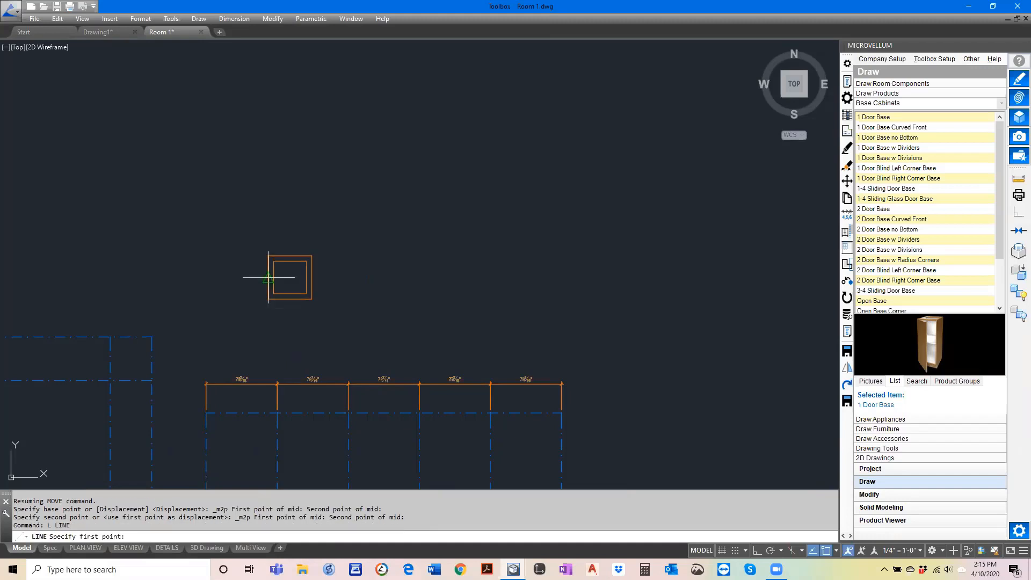
pyautogui.click(269, 277)
pyautogui.scroll(2, 319, 277)
pyautogui.click(307, 277)
pyautogui.press('Escape')
pyautogui.press('Escape')
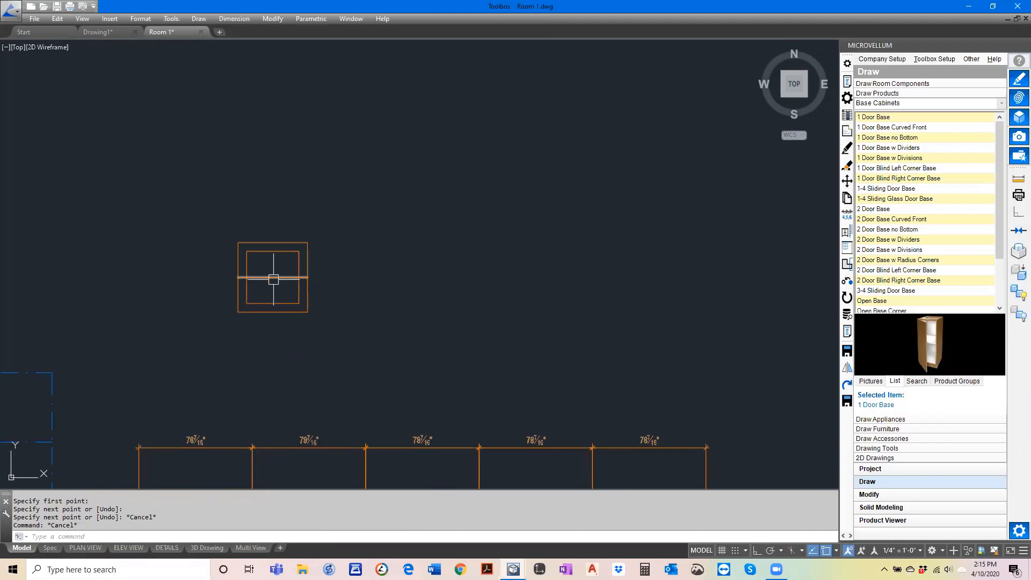
# Step: Erase the horizontal line that crosses the two squares, using the E command
pyautogui.scroll(6, 298, 277)
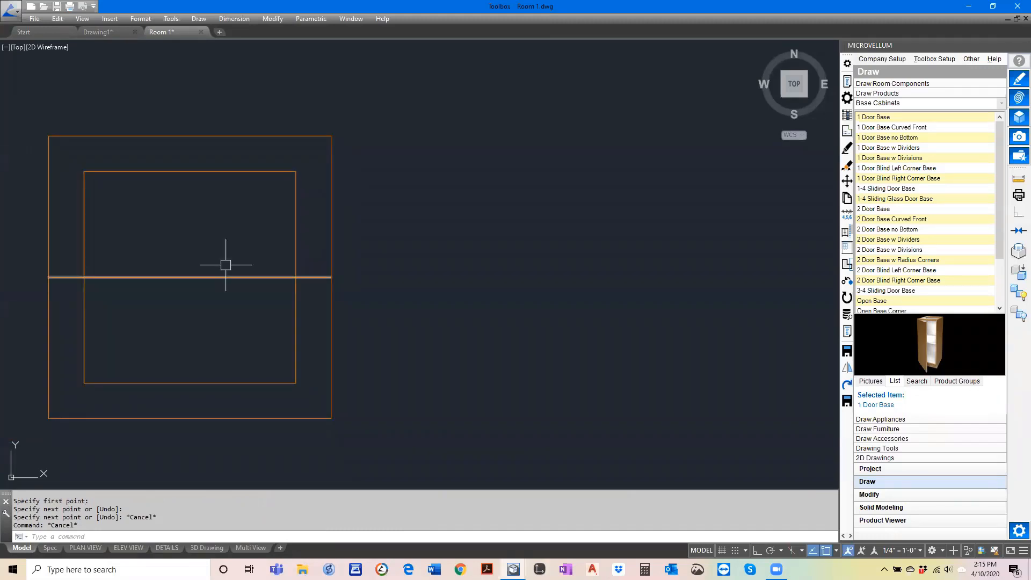
pyautogui.click(210, 238)
pyautogui.click(161, 301)
pyautogui.write('E')
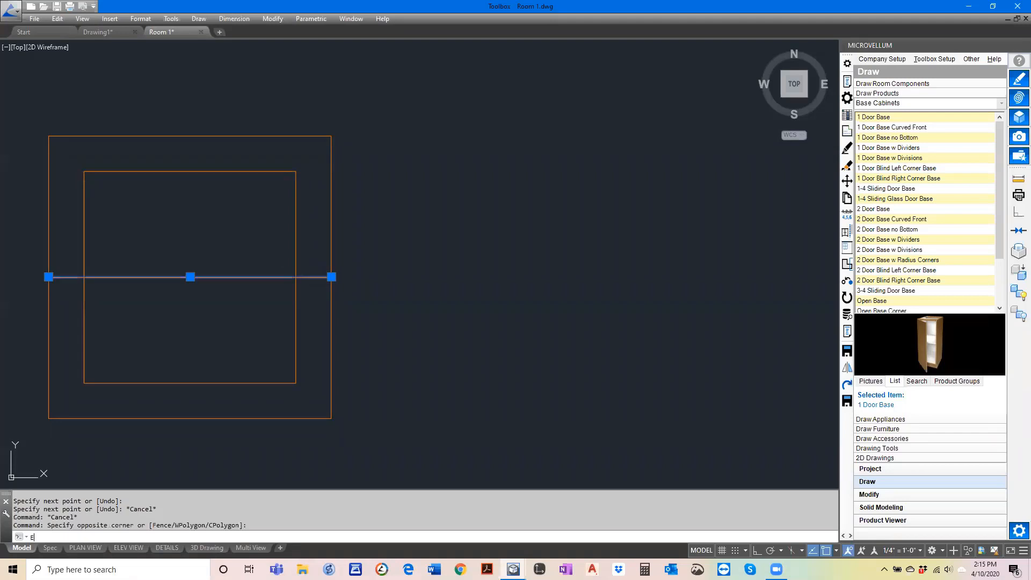
pyautogui.press('Return')
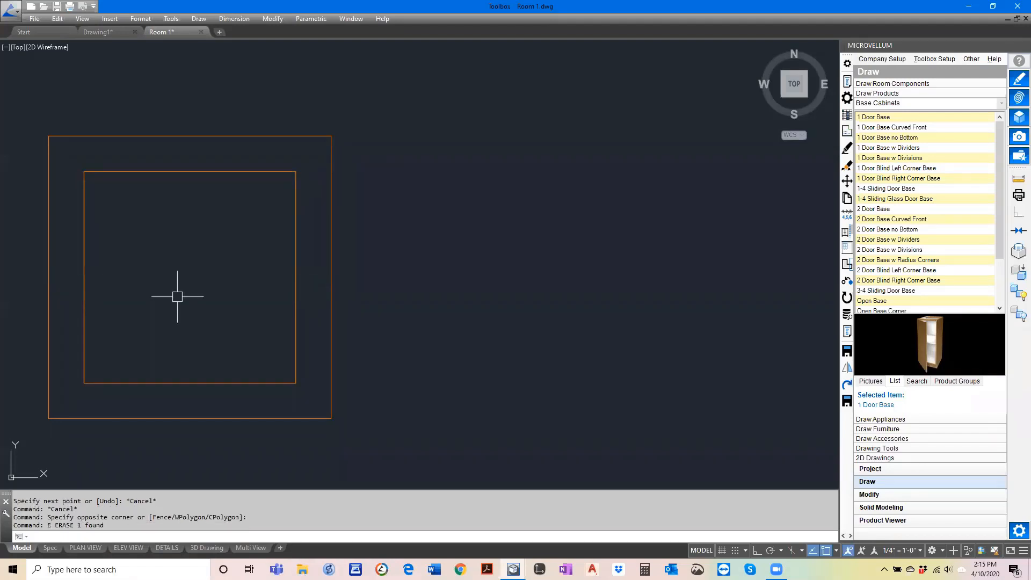
# Step: Place a horizontal construction line through the middle of the nested squares with the XL command
pyautogui.write('xL')
pyautogui.press('Return')
pyautogui.write('H')
pyautogui.press('Return')
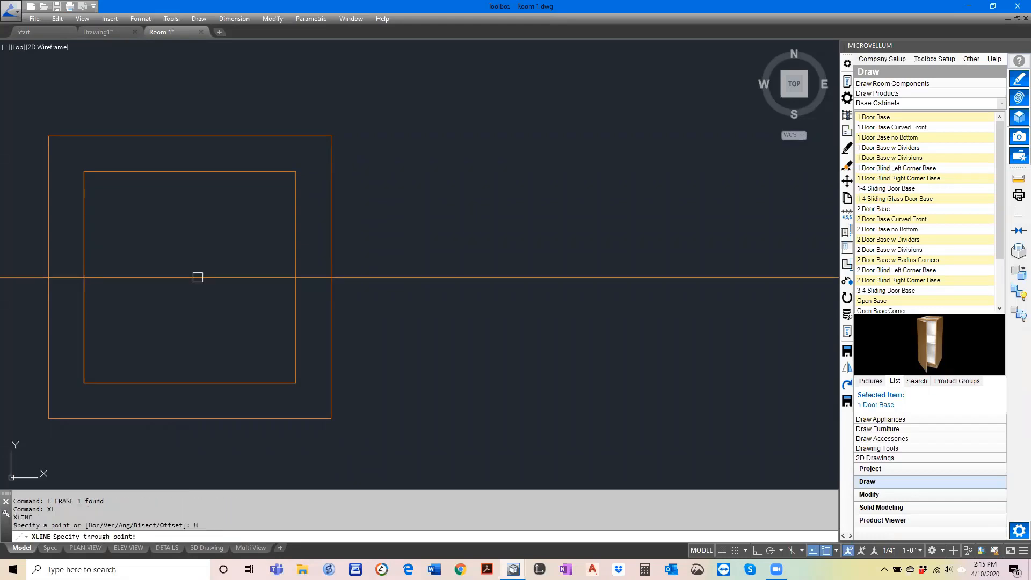
pyautogui.click(197, 277)
pyautogui.press('Return')
# Step: Place a vertical construction line through the top midpoint of the nested squares with the XLINE command
pyautogui.press('Return')
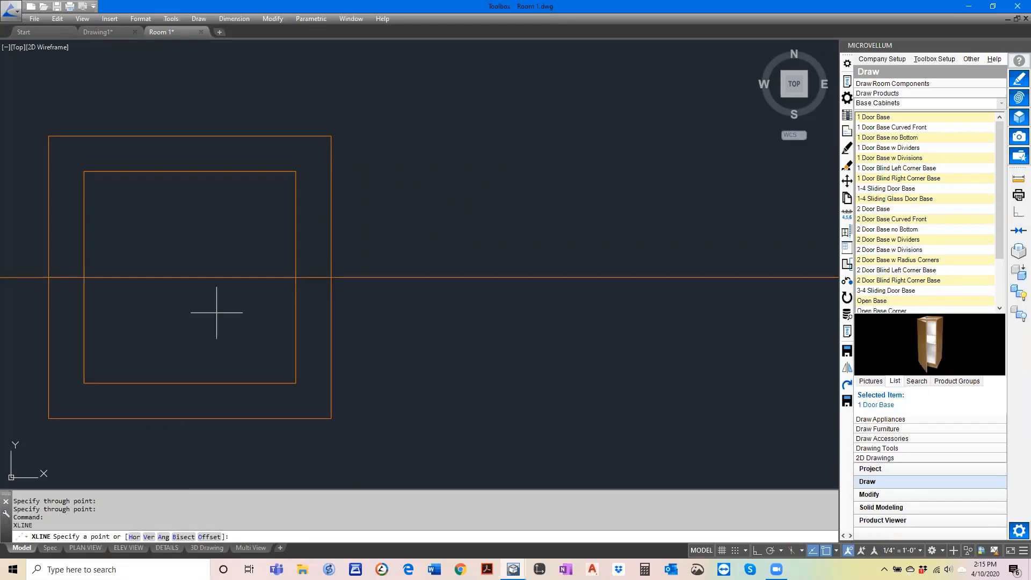
pyautogui.write('V')
pyautogui.press('Return')
pyautogui.click(199, 175)
pyautogui.scroll(-10, 236, 285)
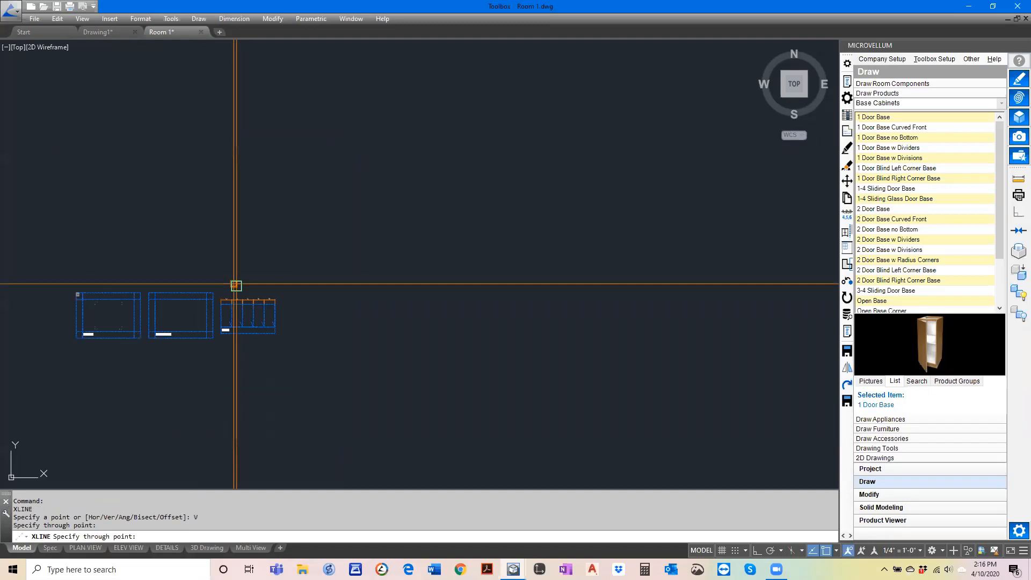
pyautogui.press('Escape')
pyautogui.scroll(4, 223, 297)
pyautogui.scroll(-4, 223, 297)
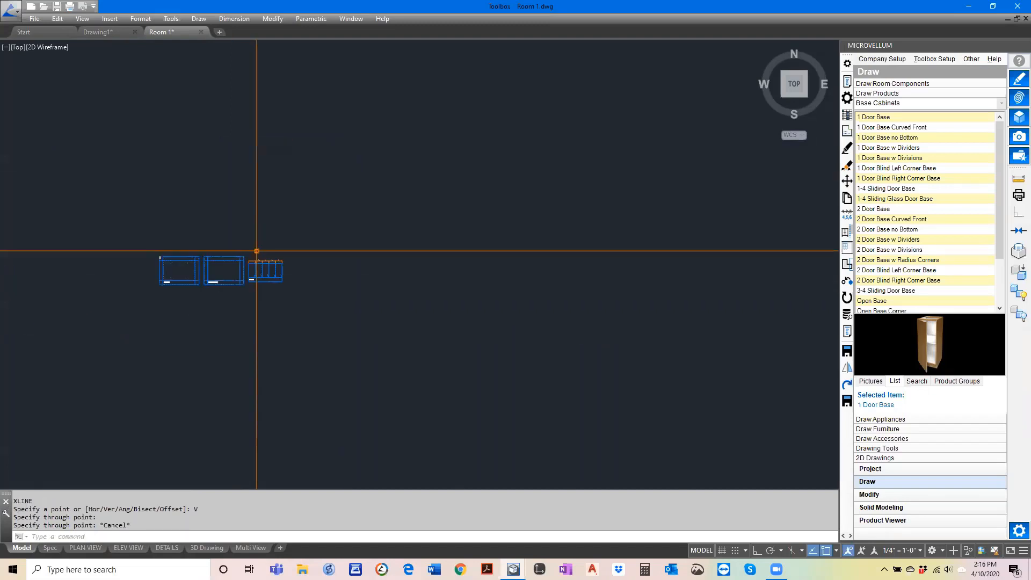
# Step: Erase both the vertical and the horizontal construction lines, using the E command
pyautogui.scroll(-2, 256, 250)
pyautogui.click(257, 251)
pyautogui.click(90, 239)
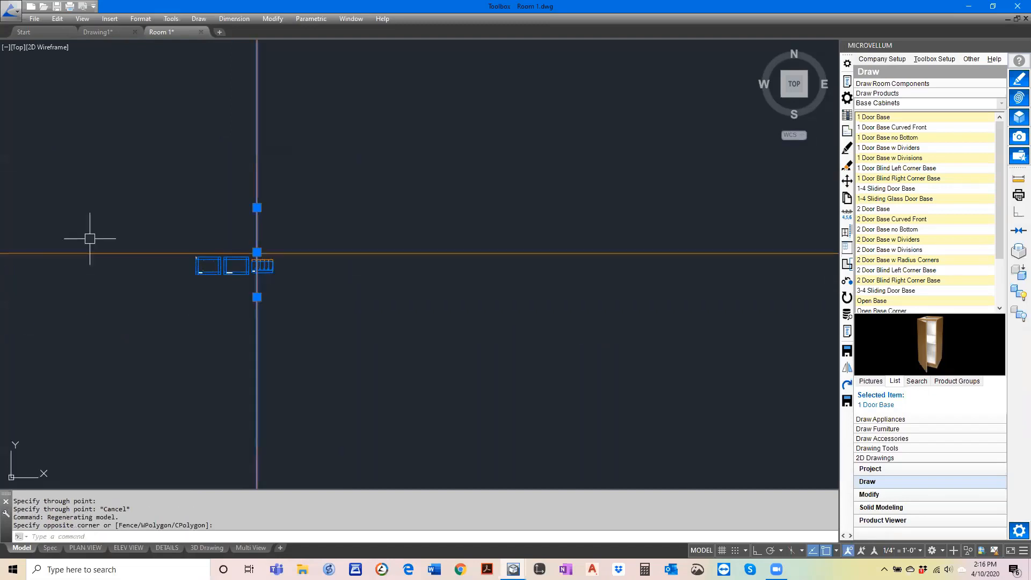
pyautogui.click(90, 238)
pyautogui.click(72, 271)
pyautogui.write('e')
pyautogui.press('space')
# Step: Switch the model to a 3D view with the 3 command alias and examine the cabinet beside the Plan View frame
pyautogui.scroll(6, 260, 250)
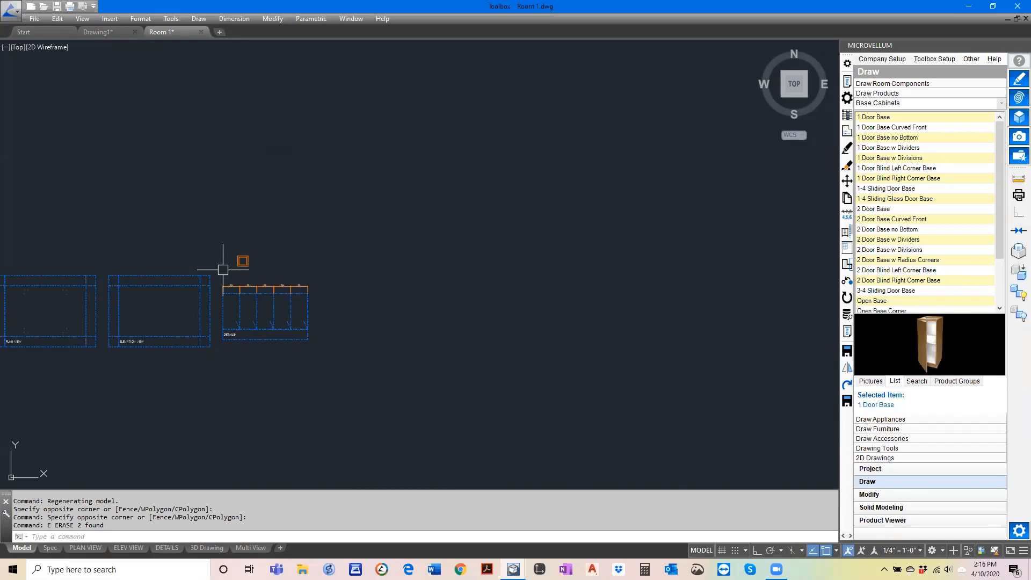
pyautogui.scroll(4, 223, 269)
pyautogui.scroll(4, 256, 263)
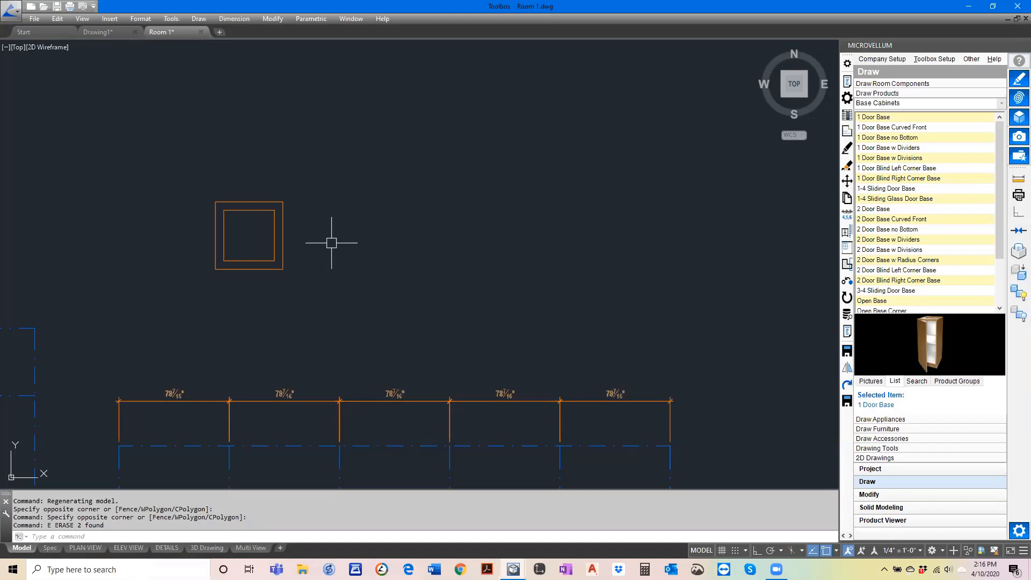
pyautogui.write('3')
pyautogui.press('Return')
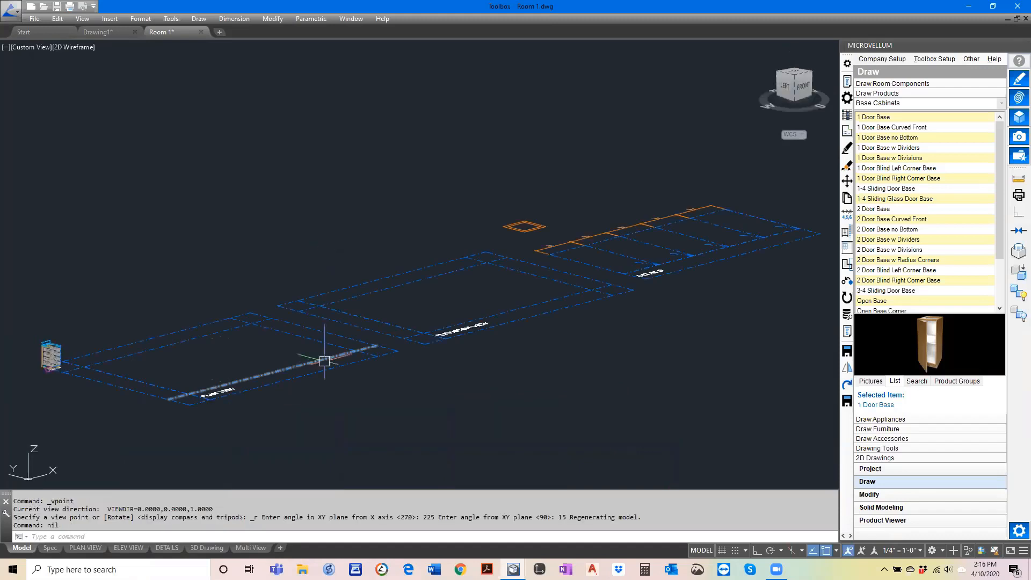
pyautogui.moveTo(73, 384); pyautogui.dragTo(286, 342, button='middle')
pyautogui.scroll(4, 285, 342)
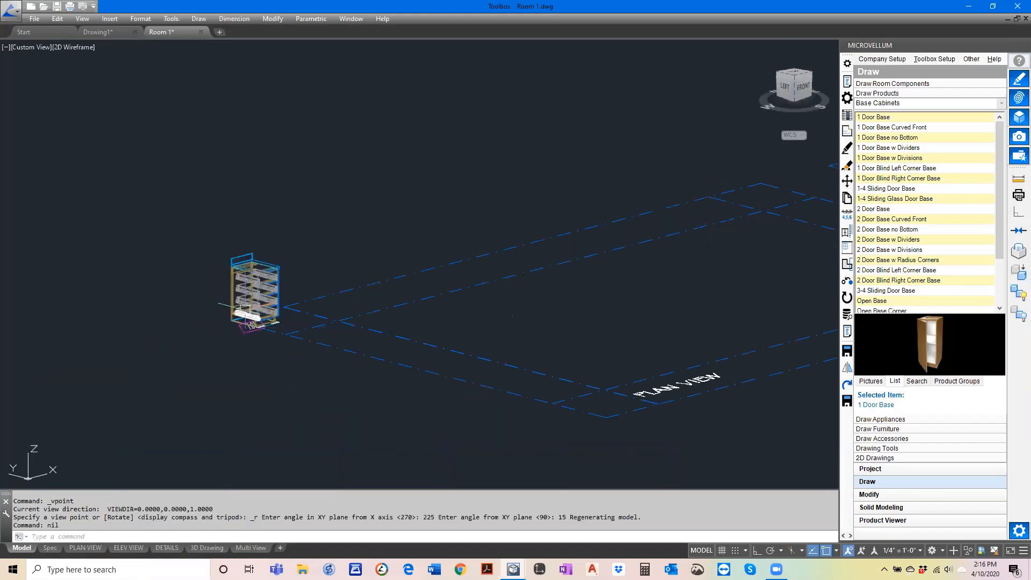
# Step: Set the model view to the SW Isometric preset
pyautogui.click(29, 47)
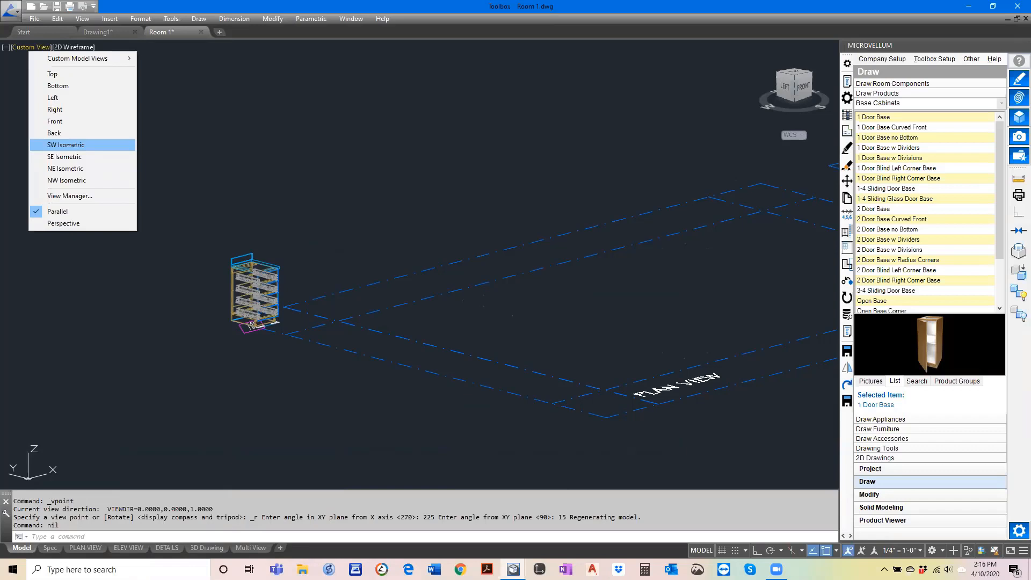
pyautogui.click(65, 145)
pyautogui.moveTo(102, 240); pyautogui.dragTo(226, 234, button='middle')
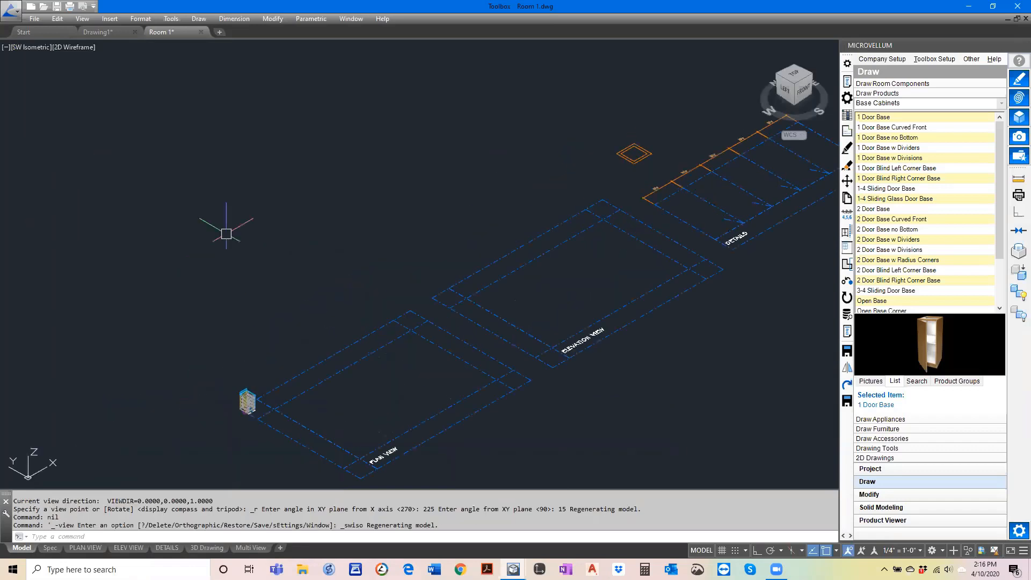
# Step: Switch the model to the lower-angle southwest 3D view with the SW command alias and examine the four-drawer cabinet
pyautogui.scroll(8, 247, 405)
pyautogui.scroll(2, 253, 361)
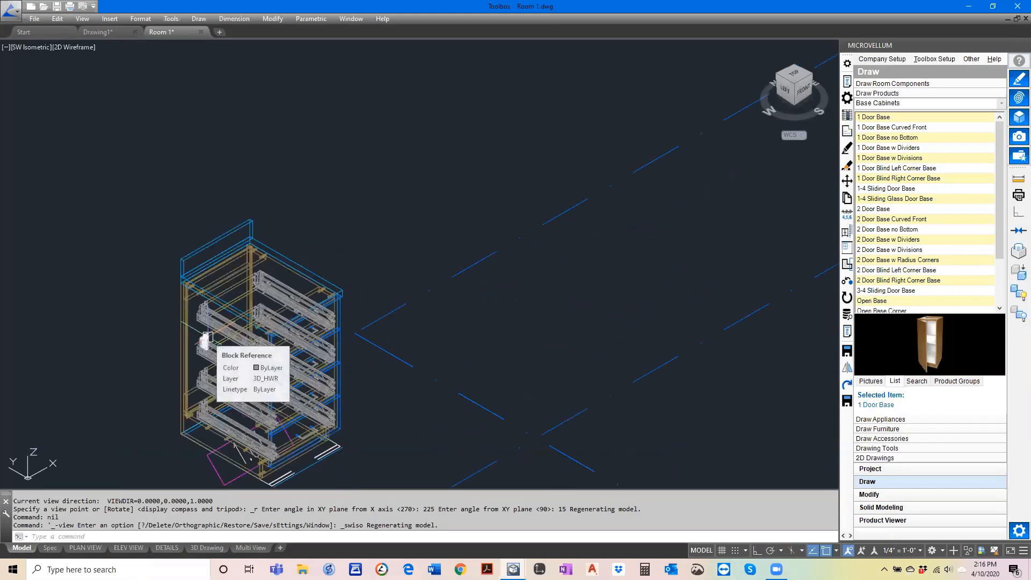
pyautogui.write('SW')
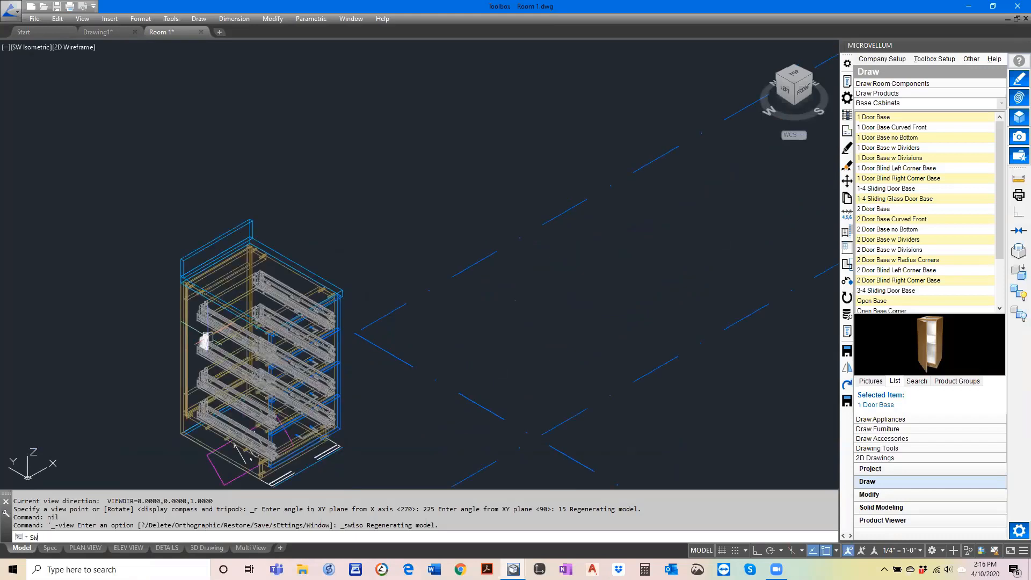
pyautogui.press('Return')
pyautogui.scroll(6, 6, 376)
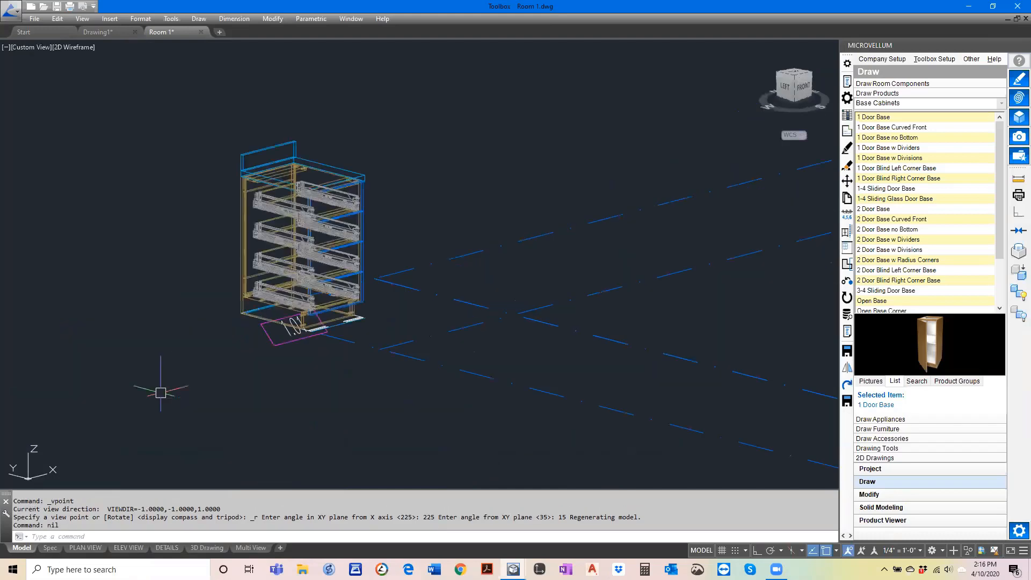
pyautogui.moveTo(160, 393); pyautogui.dragTo(217, 423, button='middle')
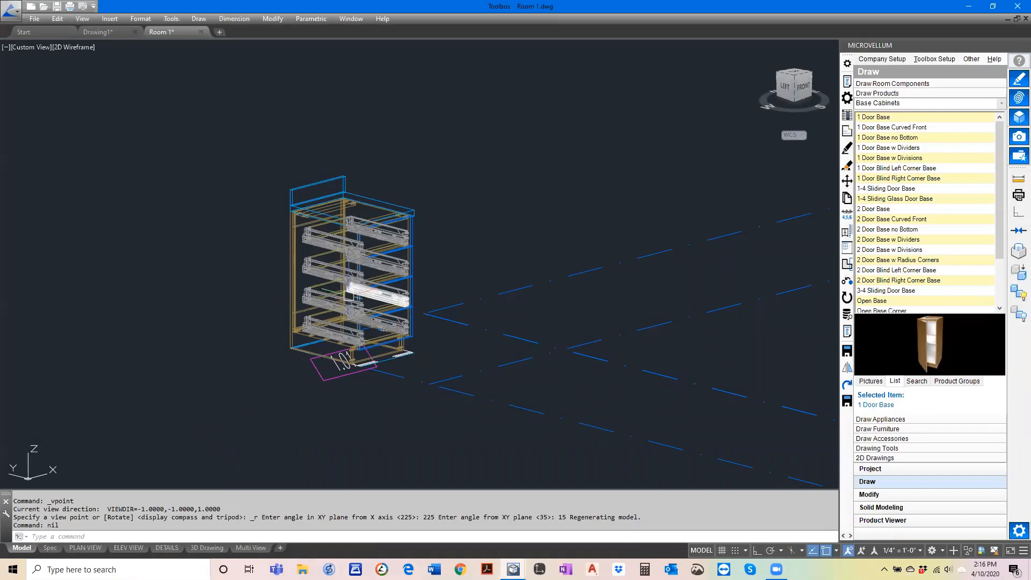
pyautogui.scroll(4, 346, 291)
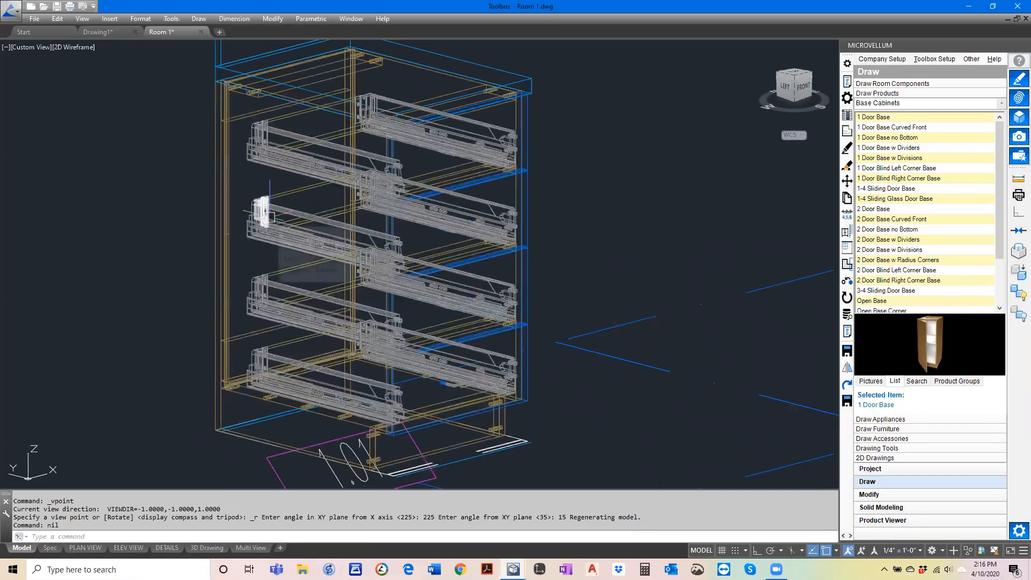
pyautogui.scroll(-3, 270, 217)
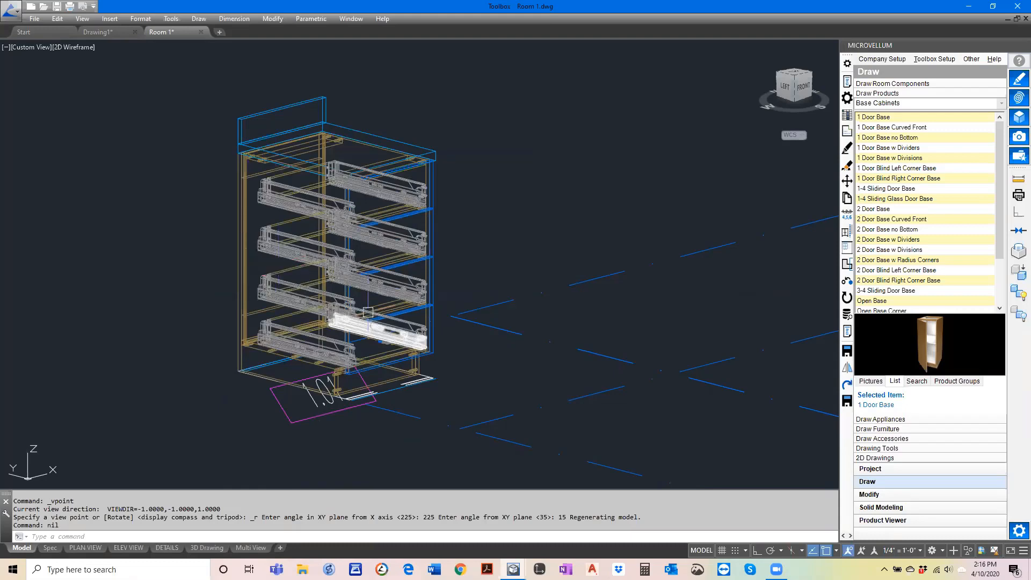
# Step: Measure the distance from the rear corner of the cabinet bottom to the top of the lowest drawer's rear bracket with the DI command
pyautogui.scroll(2, 215, 369)
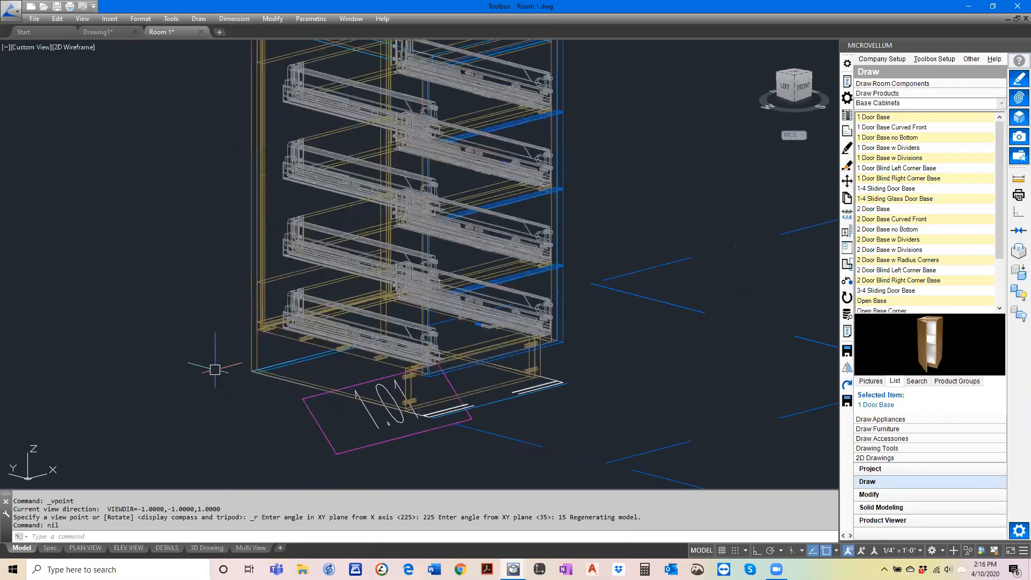
pyautogui.scroll(5, 237, 347)
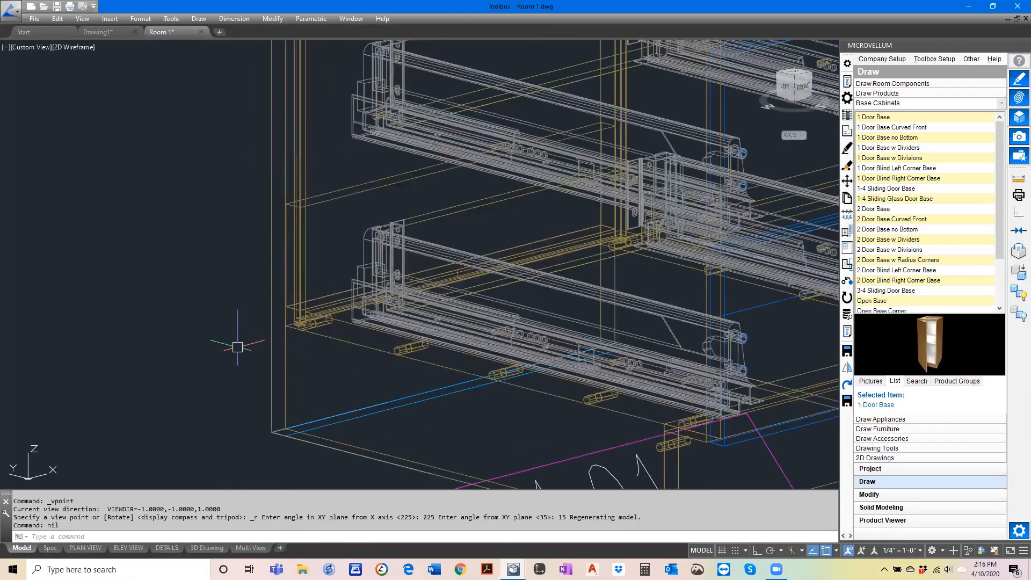
pyautogui.write('DI')
pyautogui.press('Return')
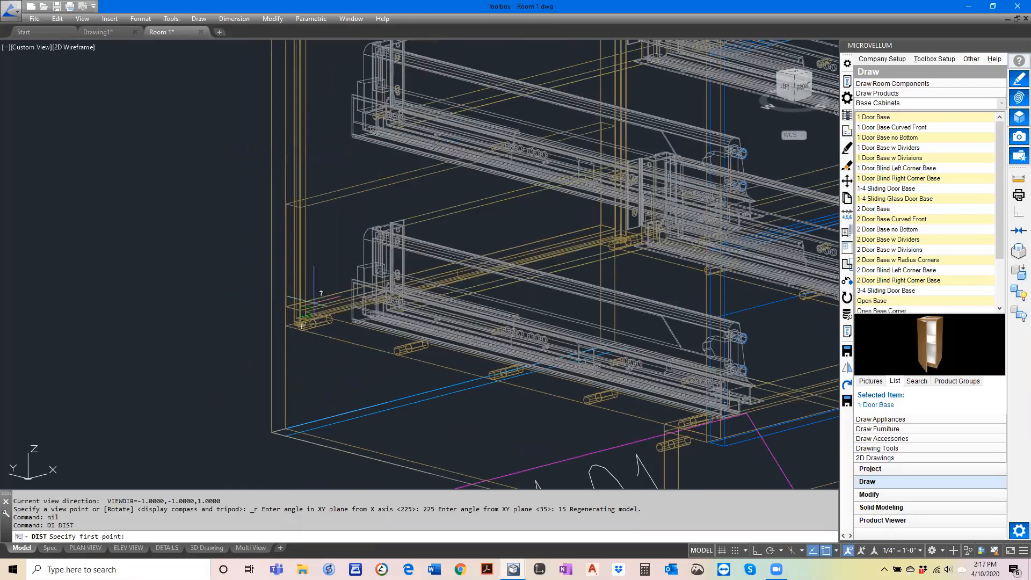
pyautogui.scroll(3, 313, 303)
pyautogui.click(225, 426)
pyautogui.scroll(-4, 258, 422)
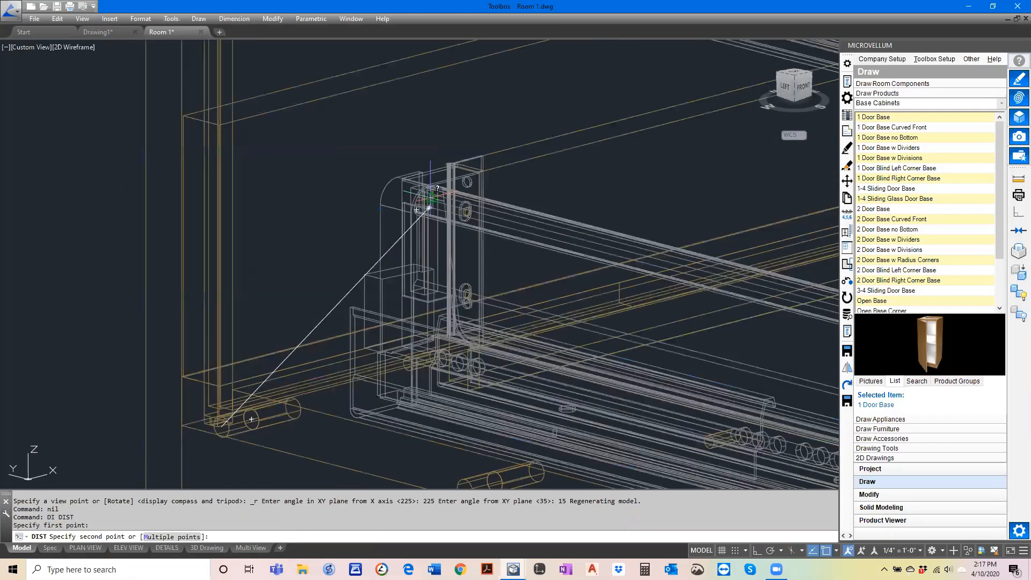
pyautogui.scroll(5, 424, 213)
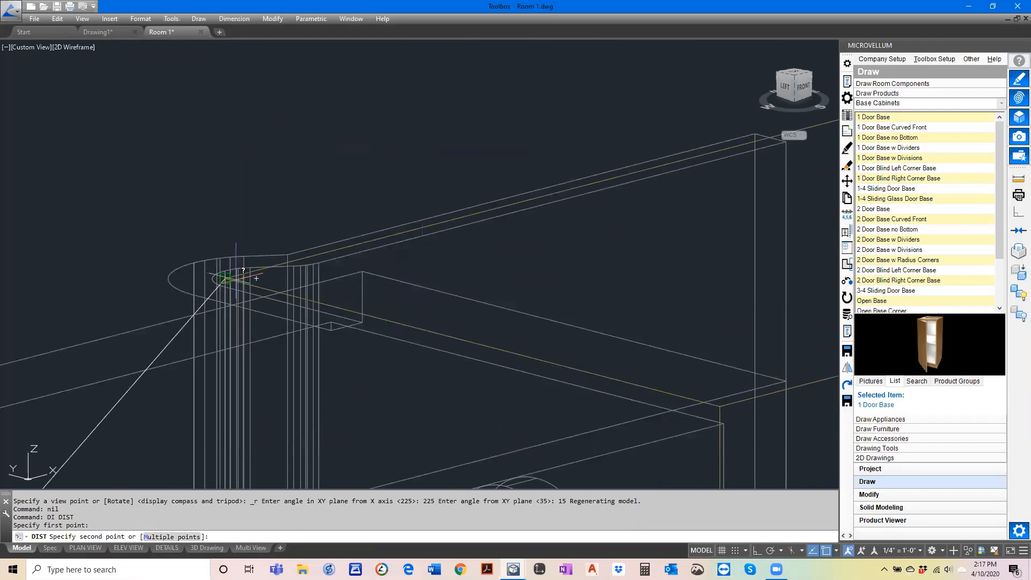
pyautogui.click(235, 278)
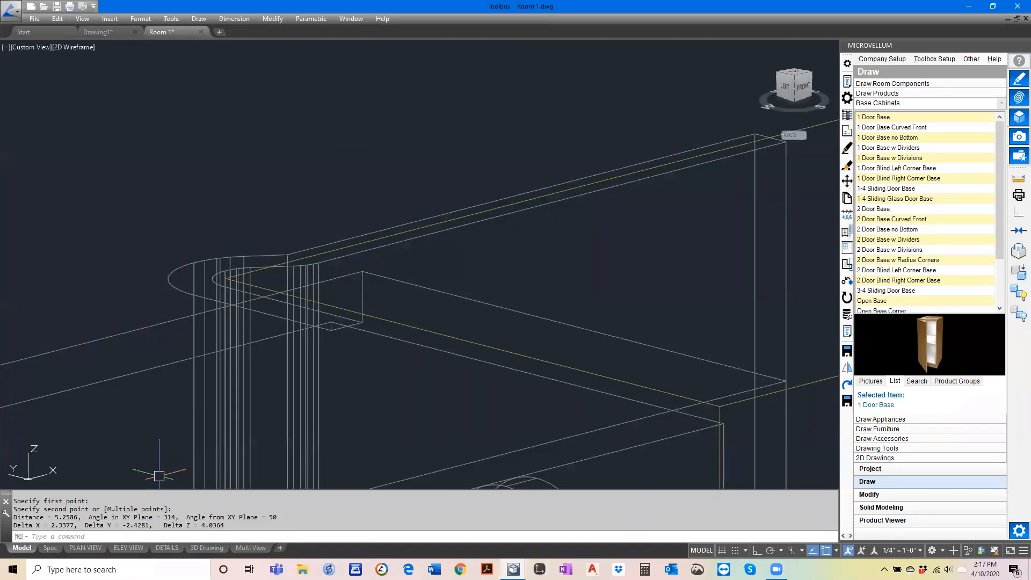
# Step: Try to place a linear dimension along the cabinet's lower side edge in the 3D view with the DIMLIN command
pyautogui.scroll(-7, 287, 282)
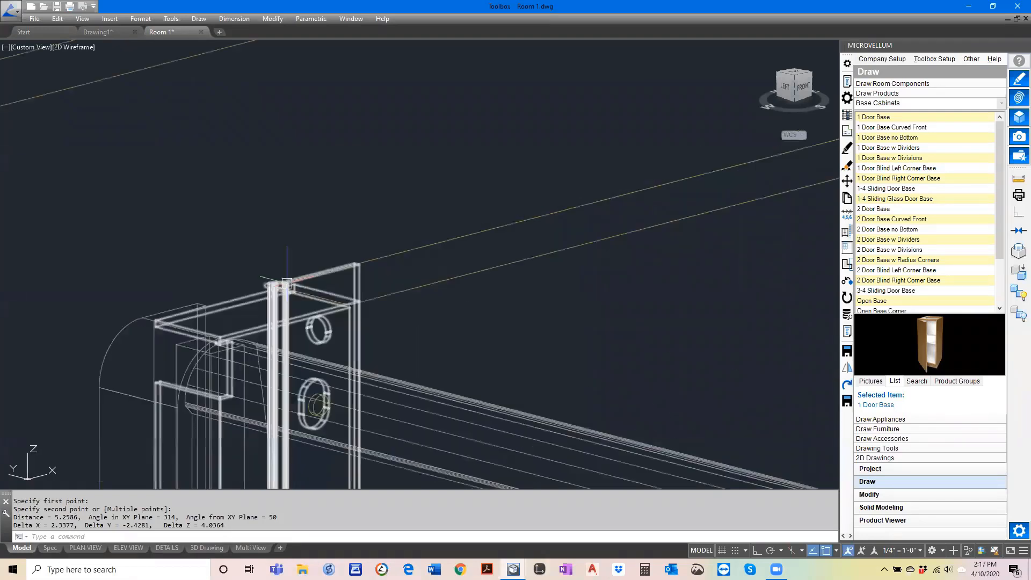
pyautogui.scroll(-6, 287, 283)
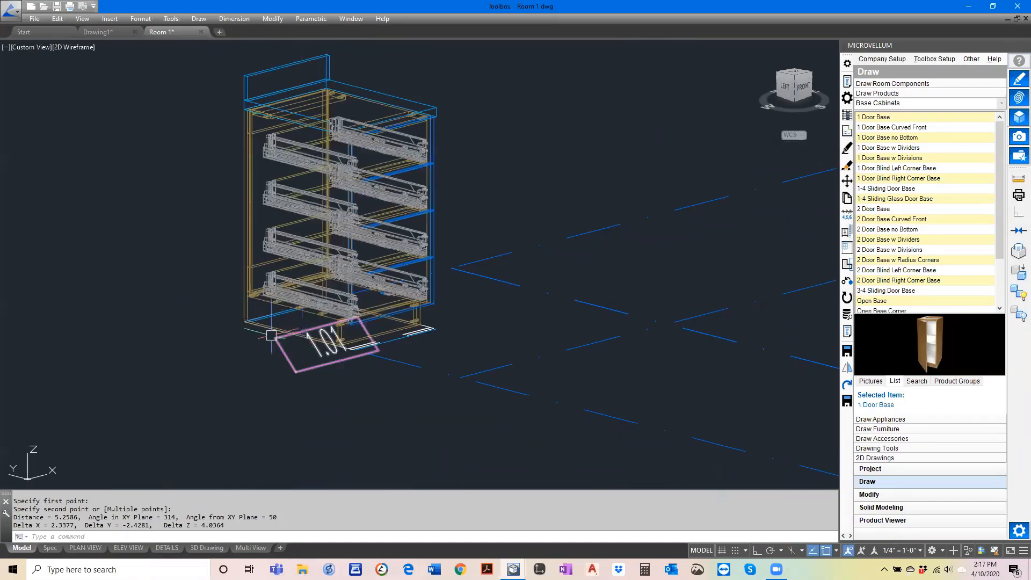
pyautogui.write('dimlin')
pyautogui.press('Return')
pyautogui.scroll(3, 272, 337)
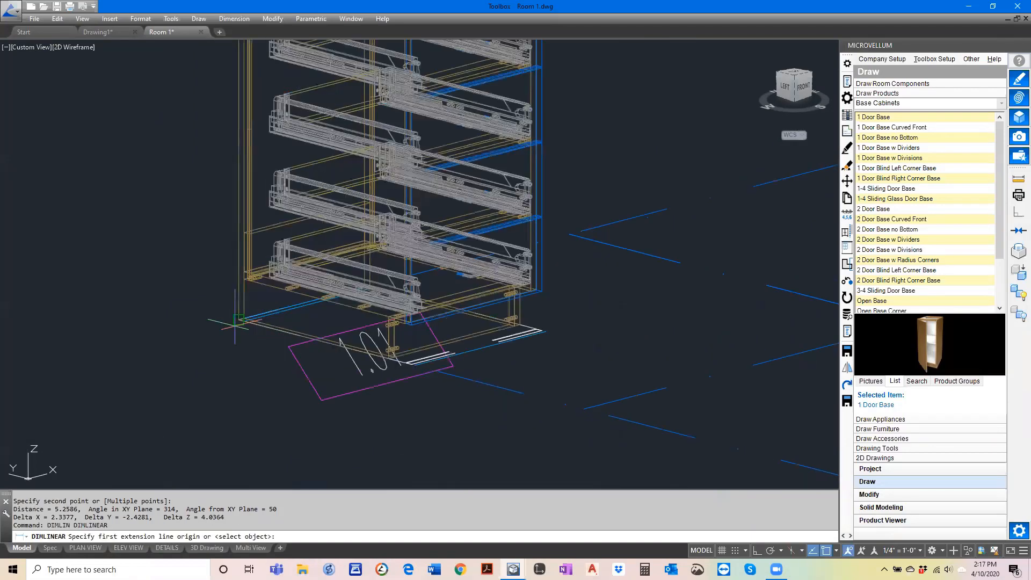
pyautogui.click(411, 365)
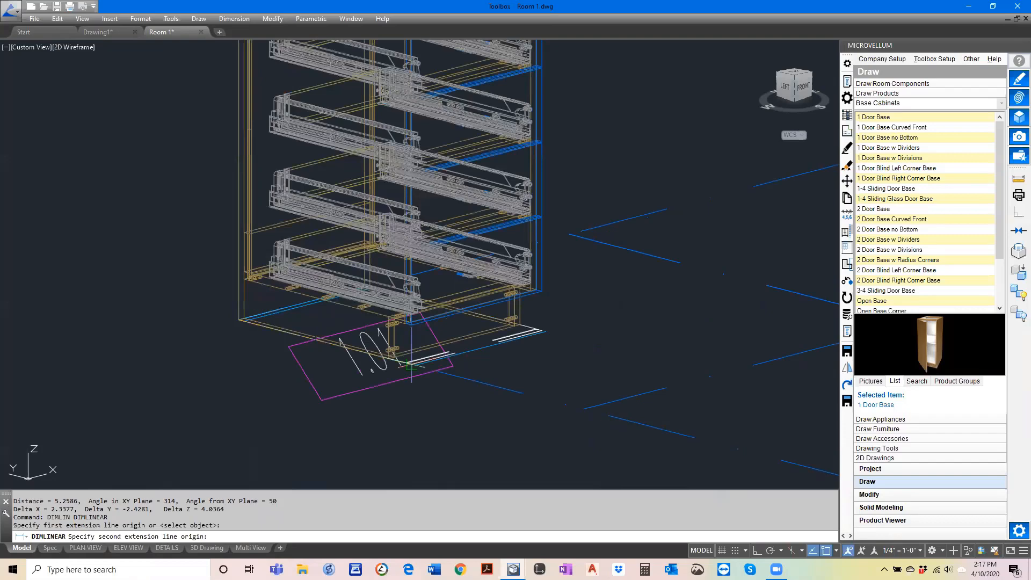
pyautogui.scroll(4, 390, 358)
pyautogui.click(391, 358)
pyautogui.scroll(-4, 372, 365)
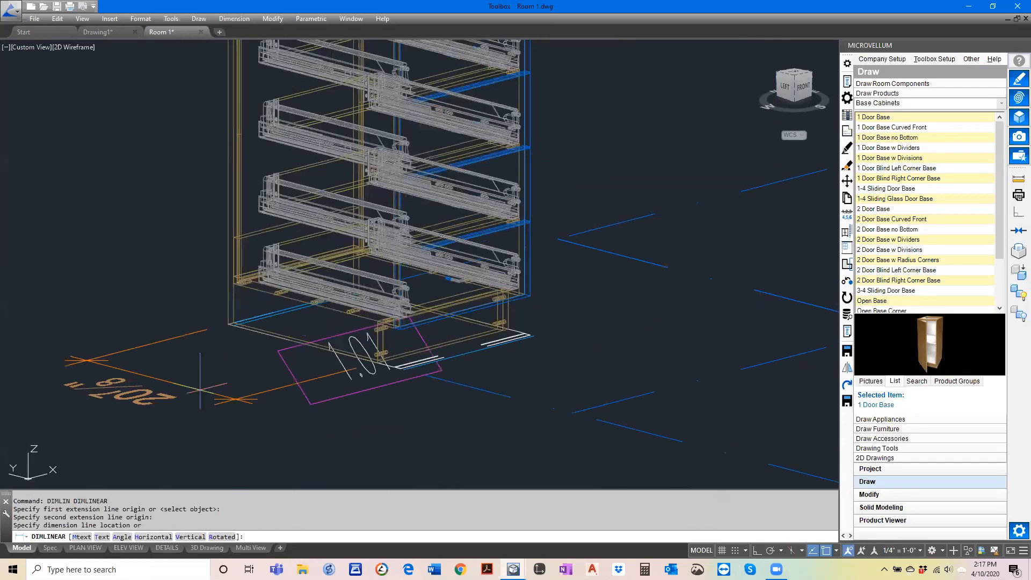
pyautogui.scroll(-4, 208, 363)
pyautogui.press('Escape')
pyautogui.press('Escape')
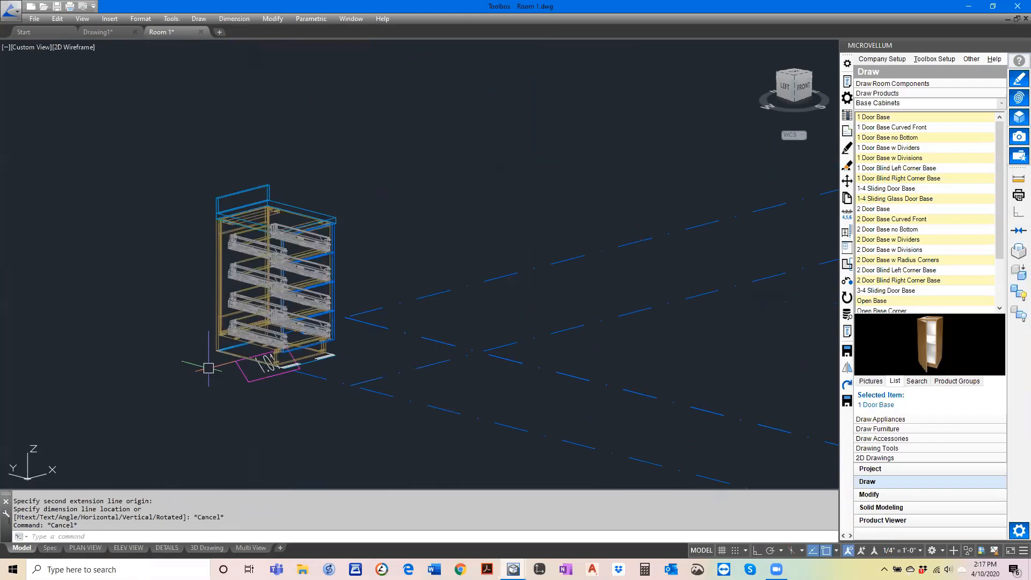
pyautogui.write('ucs')
pyautogui.press('Return')
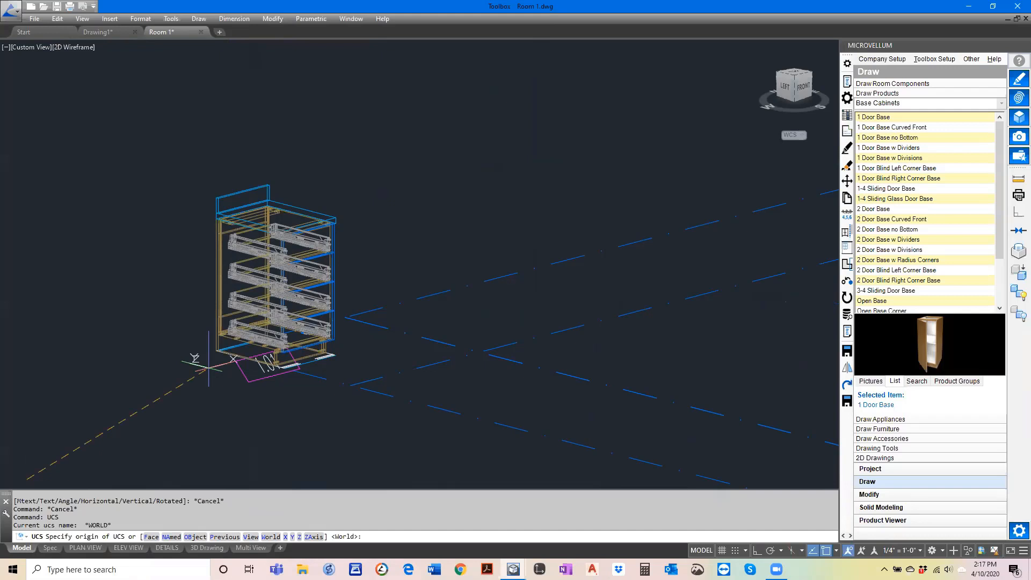
pyautogui.press('Escape')
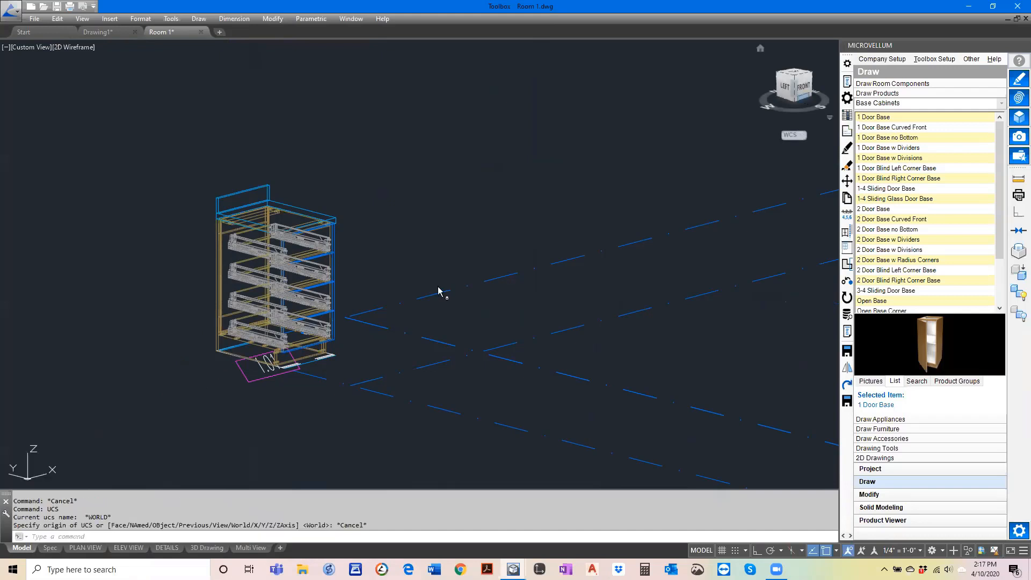
# Step: Set the model to the Left view and align the coordinate system to it with the UCS command's View option
pyautogui.click(785, 87)
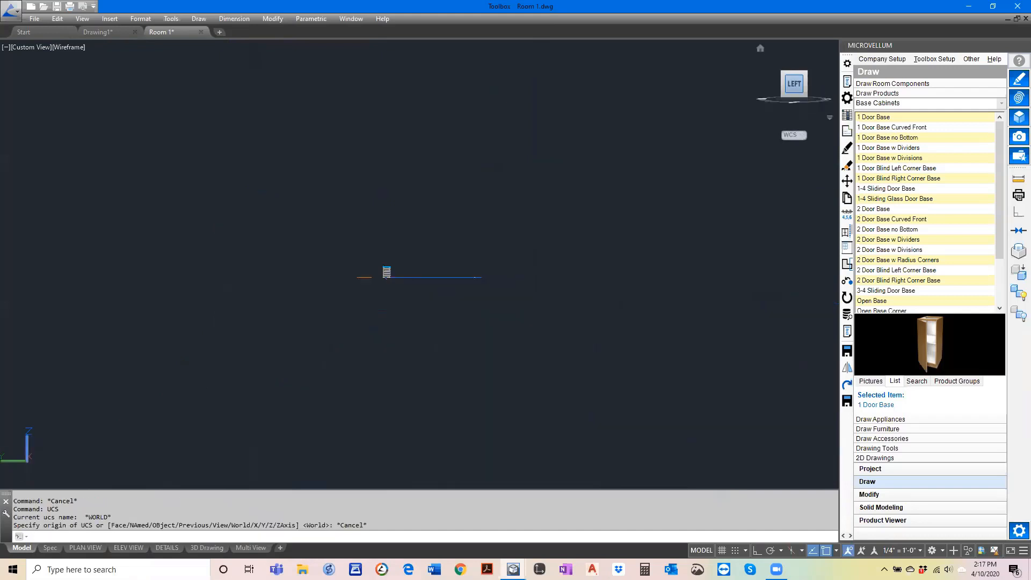
pyautogui.write('ucs')
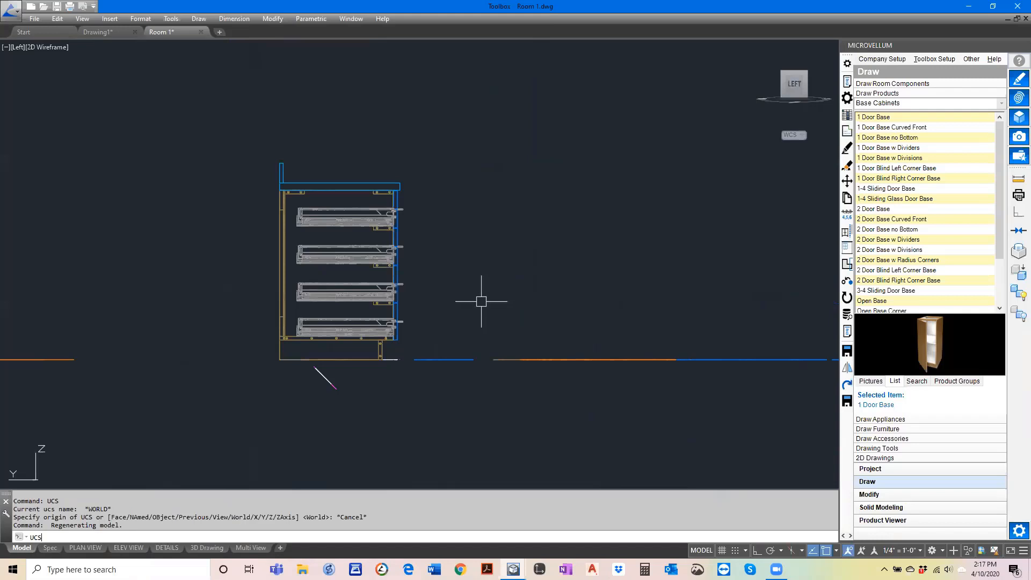
pyautogui.press('Return')
pyautogui.write('v')
pyautogui.press('Return')
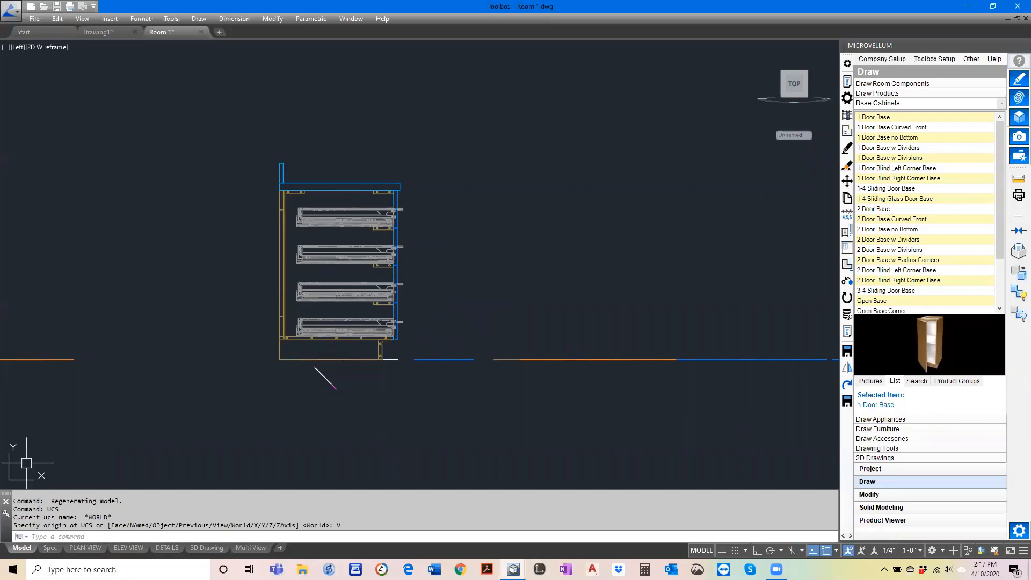
# Step: Dimension the cabinet base depth from its rear lower corner to the toe kick with DIMLIN, placing the dimension below the cabinet
pyautogui.write('dimlin')
pyautogui.press('Return')
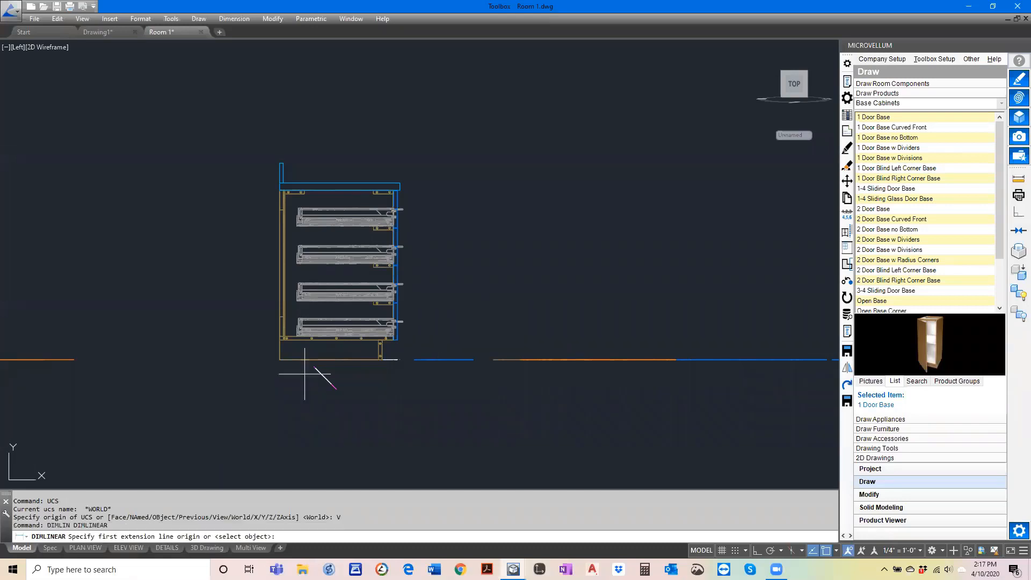
pyautogui.click(279, 359)
pyautogui.scroll(4, 410, 373)
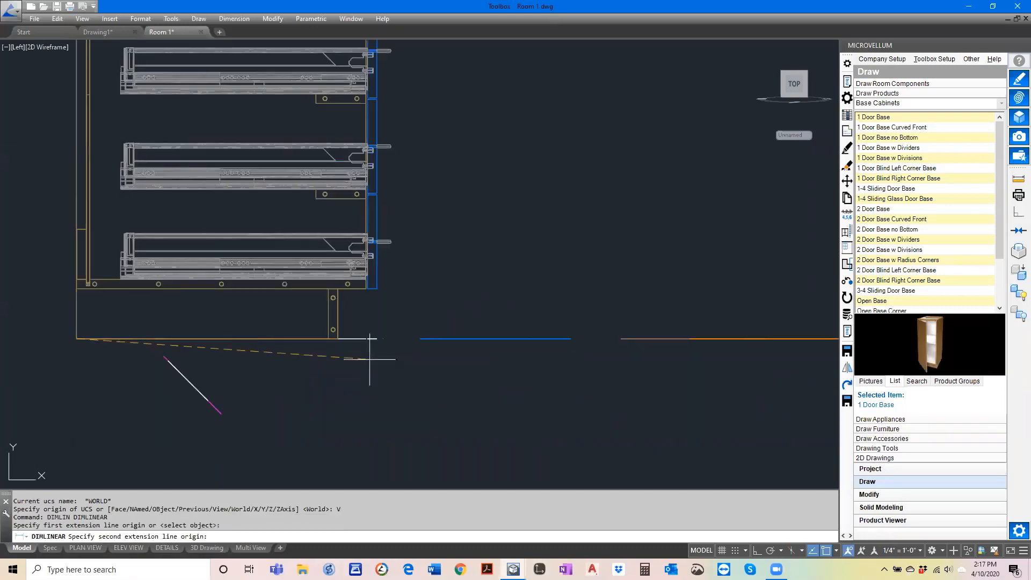
pyautogui.click(338, 338)
pyautogui.scroll(-5, 340, 380)
pyautogui.click(330, 408)
# Step: Dimension the cabinet height from the rear lower corner to the countertop's top using Endpoint snaps, placing the dimension behind the cabinet
pyautogui.scroll(4, 280, 361)
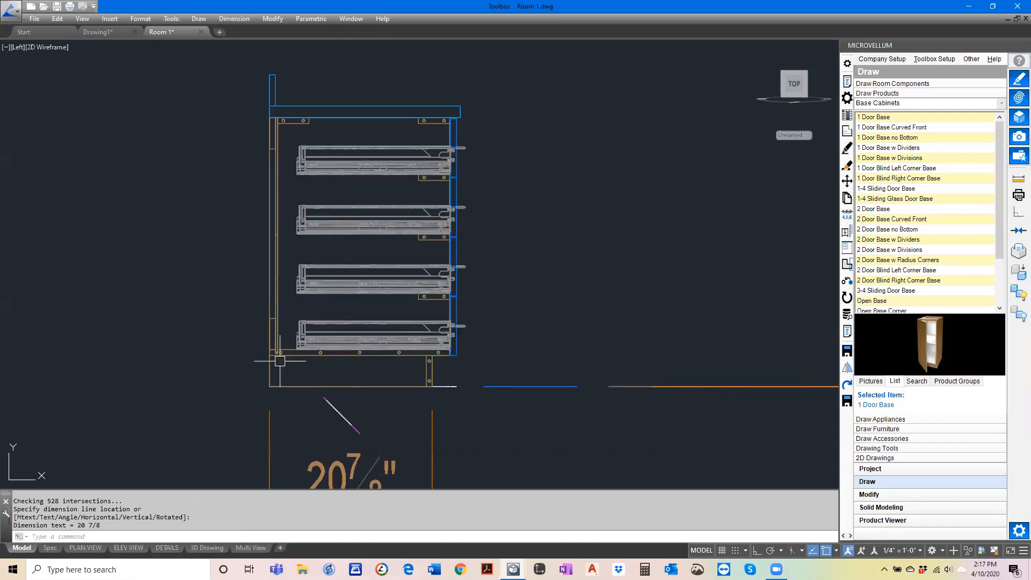
pyautogui.press('Return')
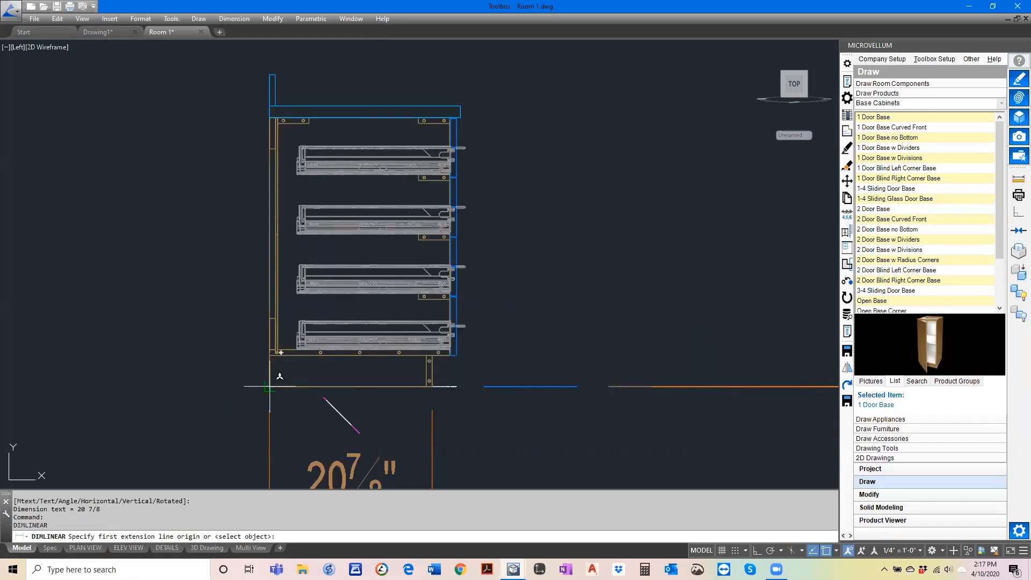
pyautogui.scroll(5, 269, 385)
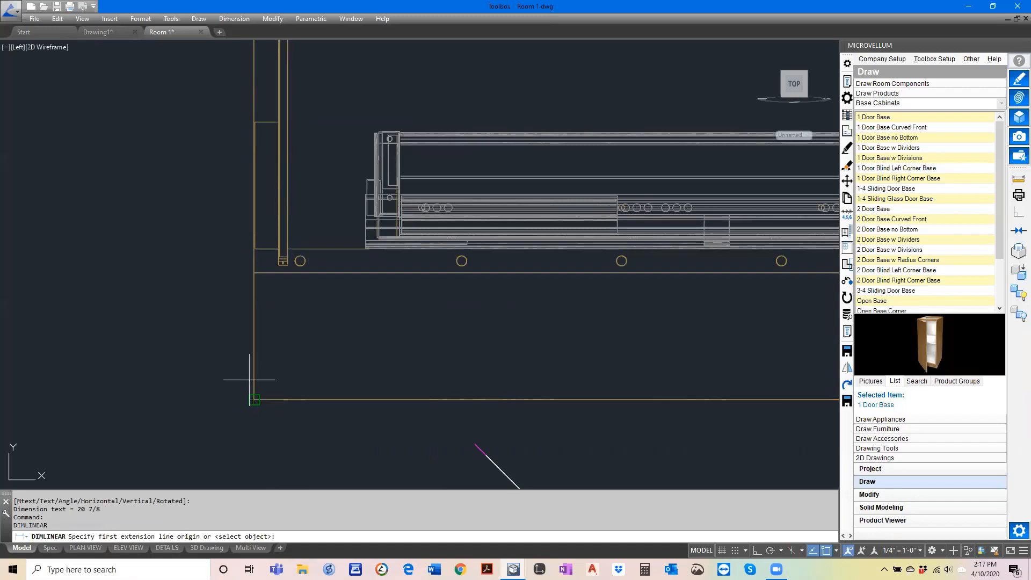
pyautogui.scroll(-3, 250, 380)
pyautogui.keyDown('shift'); pyautogui.rightClick(287, 226); pyautogui.keyUp('shift')
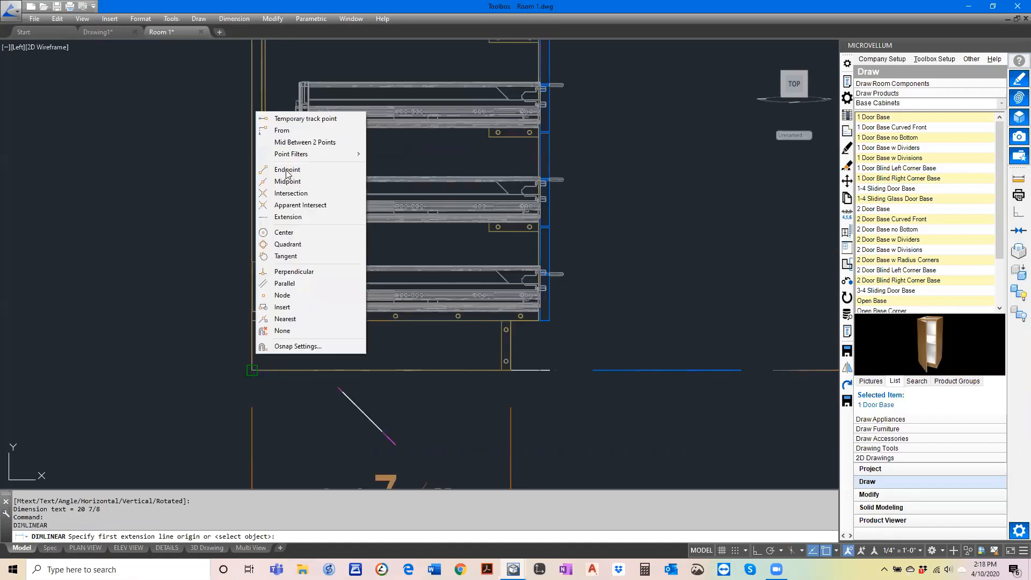
pyautogui.click(287, 170)
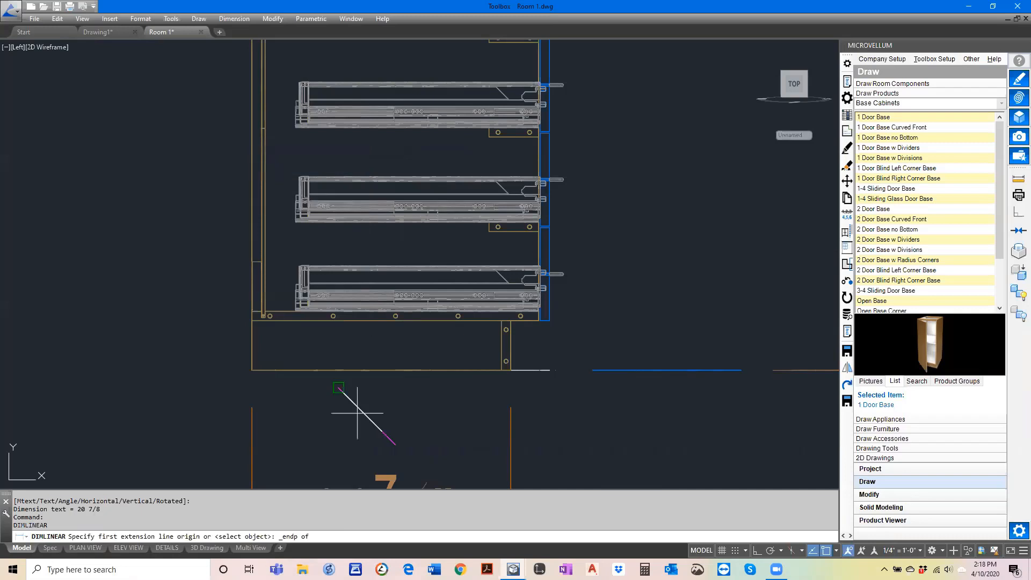
pyautogui.click(252, 369)
pyautogui.moveTo(280, 39); pyautogui.dragTo(265, 317, button='middle')
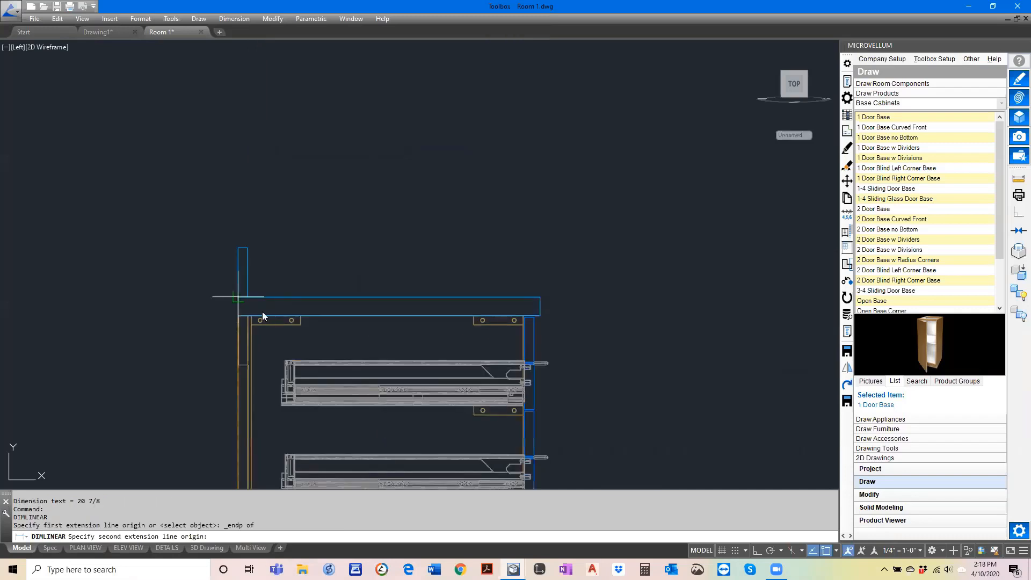
pyautogui.keyDown('shift'); pyautogui.rightClick(236, 299); pyautogui.keyUp('shift')
pyautogui.click(268, 359)
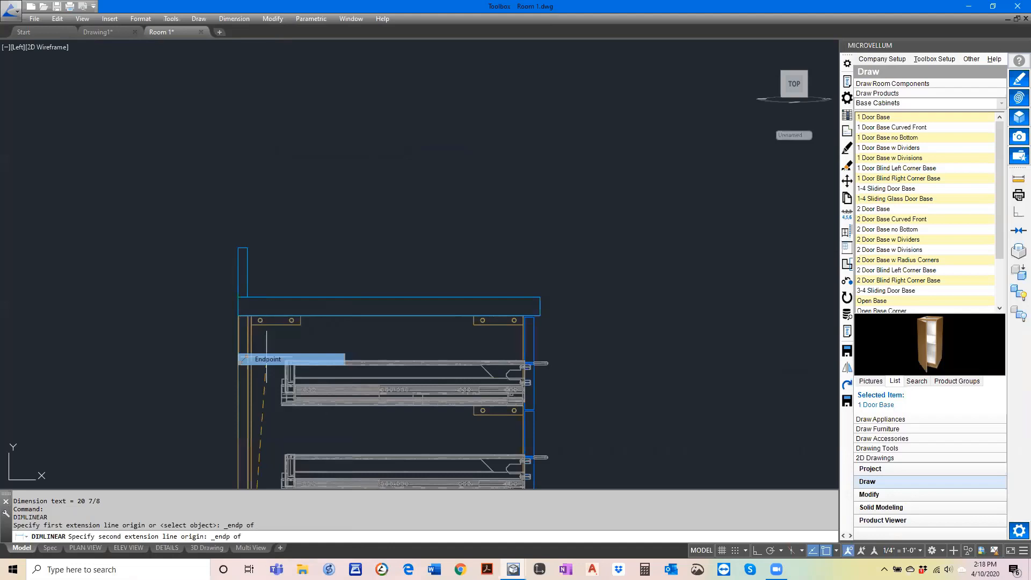
pyautogui.click(266, 359)
pyautogui.scroll(-3, 225, 300)
pyautogui.click(221, 301)
pyautogui.scroll(-3, 202, 320)
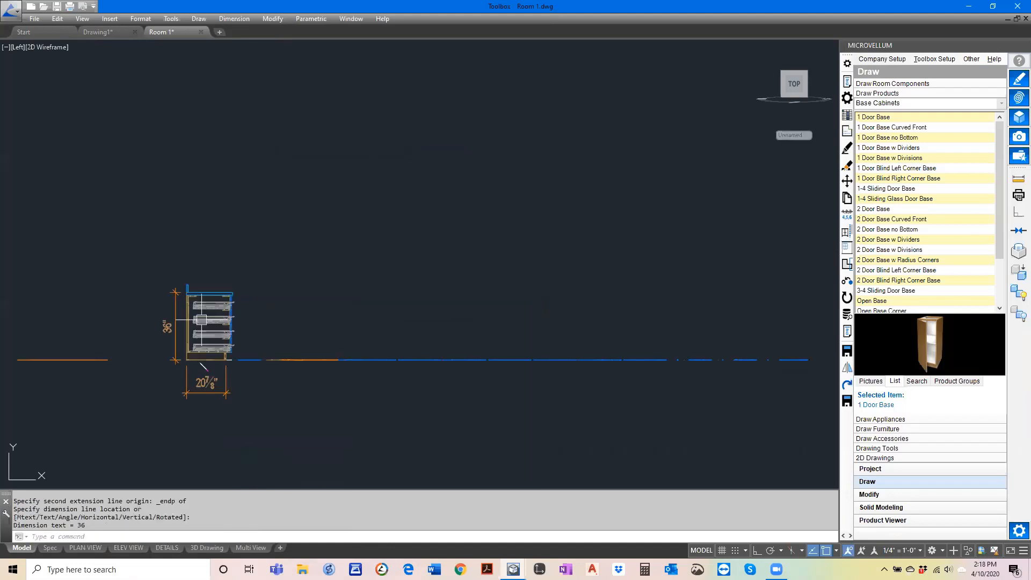
# Step: Restore the World coordinate system and switch to the SW view focused on the base cabinet
pyautogui.scroll(2, 201, 320)
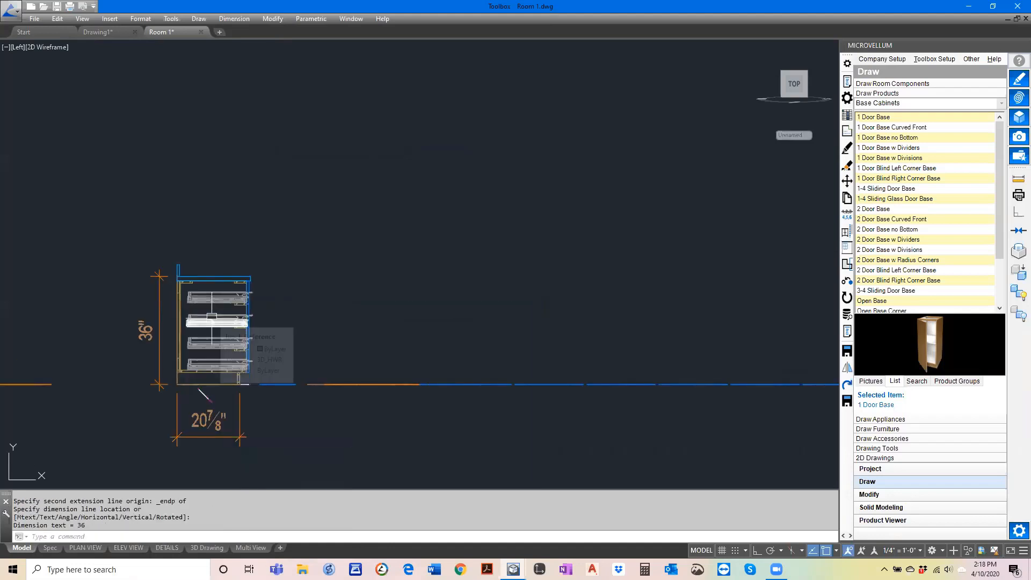
pyautogui.write('UCS')
pyautogui.press('Return')
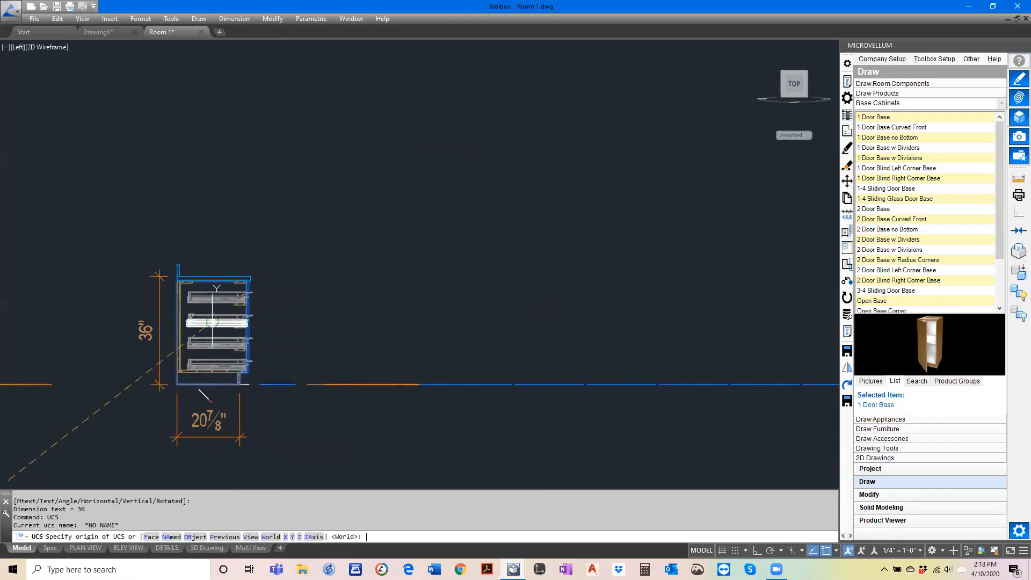
pyautogui.write('w')
pyautogui.press('Return')
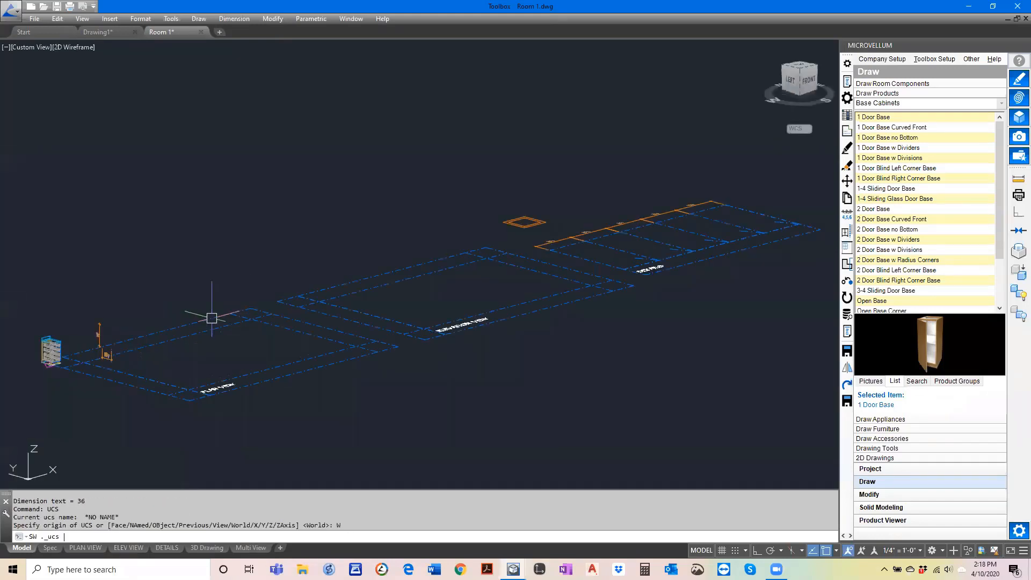
pyautogui.scroll(5, 28, 370)
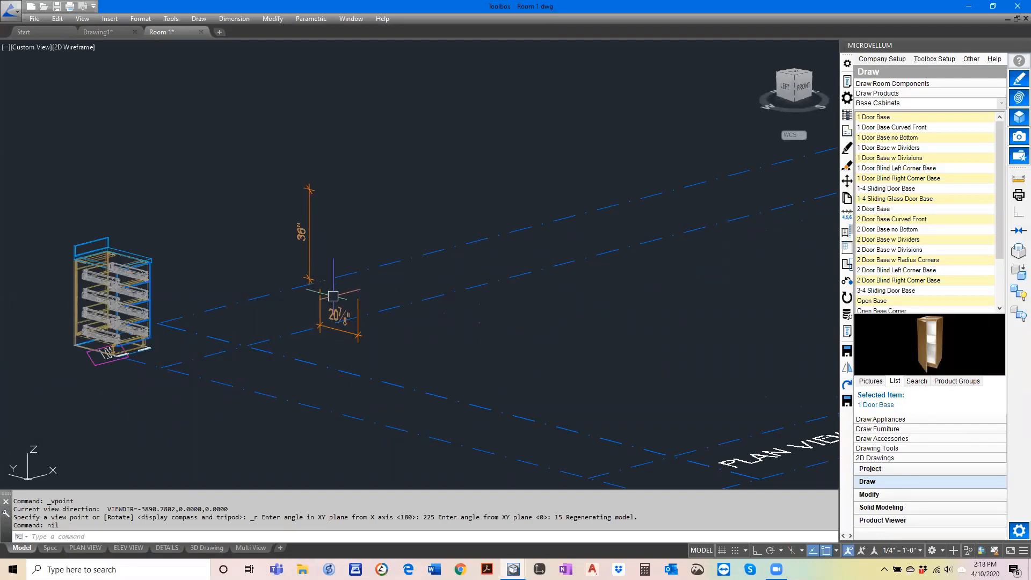
pyautogui.scroll(-2, 350, 267)
pyautogui.scroll(4, 208, 303)
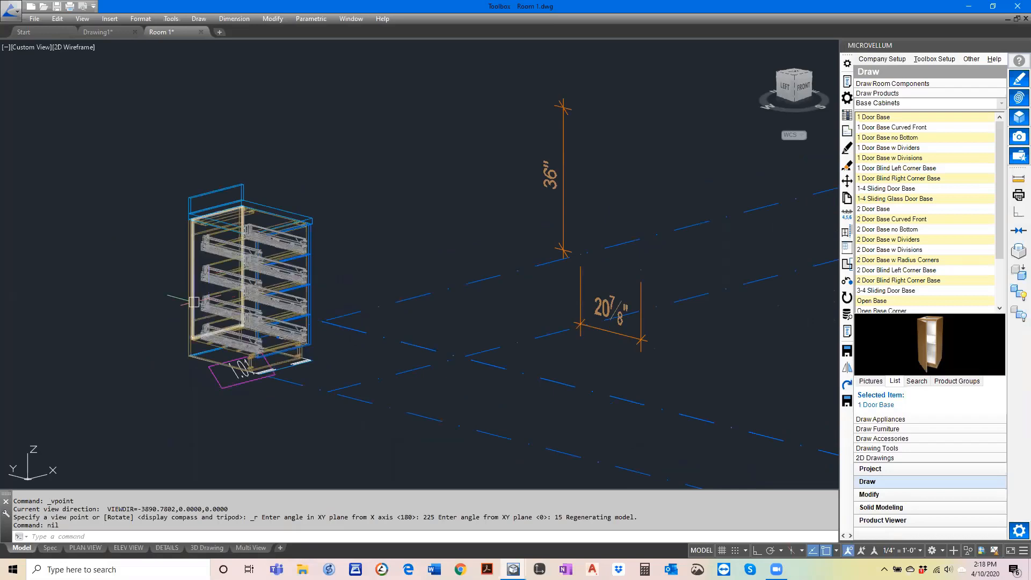
pyautogui.scroll(2, 192, 212)
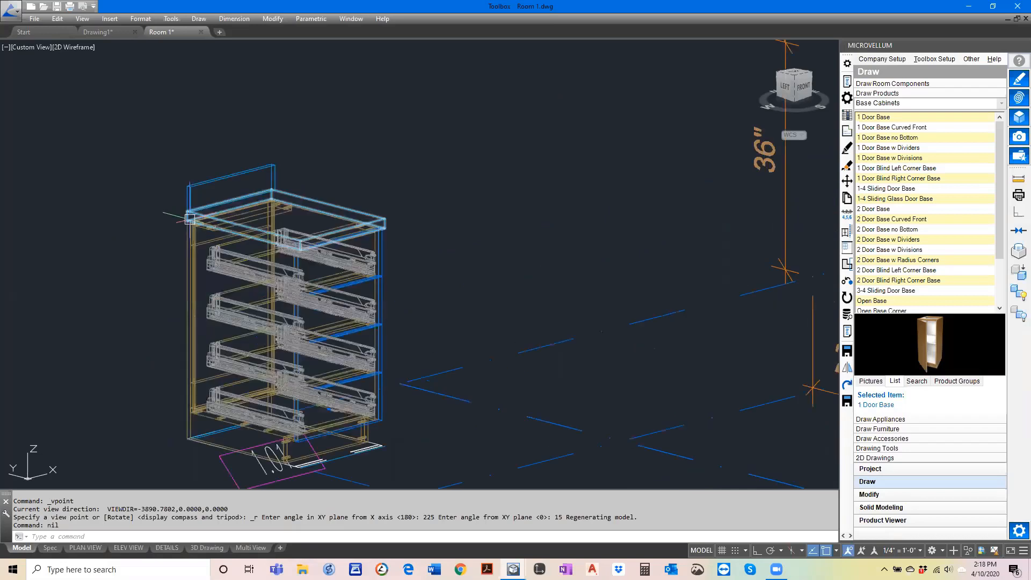
# Step: Align the coordinate system to the countertop's side face with the UCS command's Face option
pyautogui.write('ucs')
pyautogui.press('Return')
pyautogui.write('f')
pyautogui.press('Return')
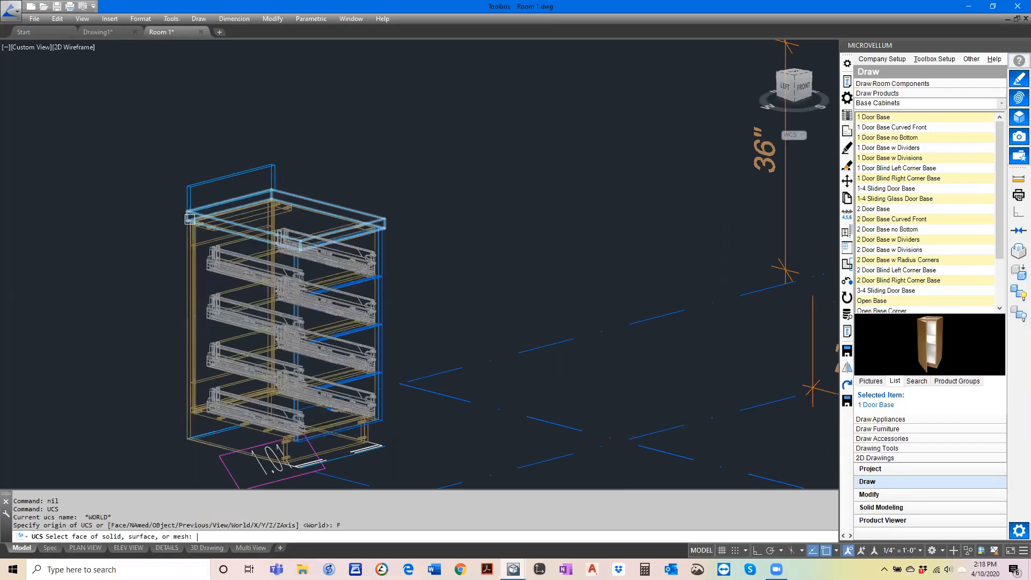
pyautogui.scroll(5, 190, 219)
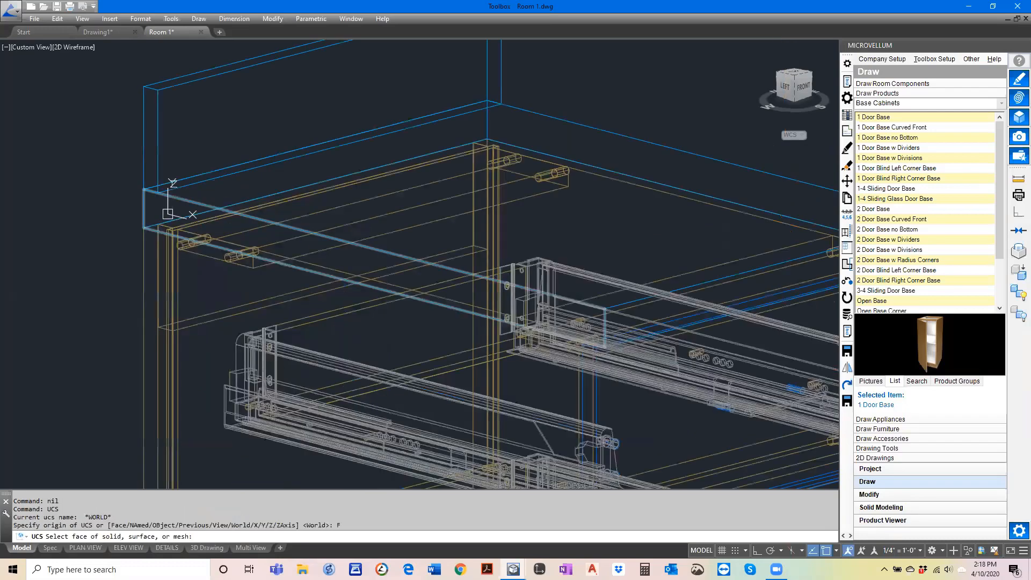
pyautogui.click(156, 207)
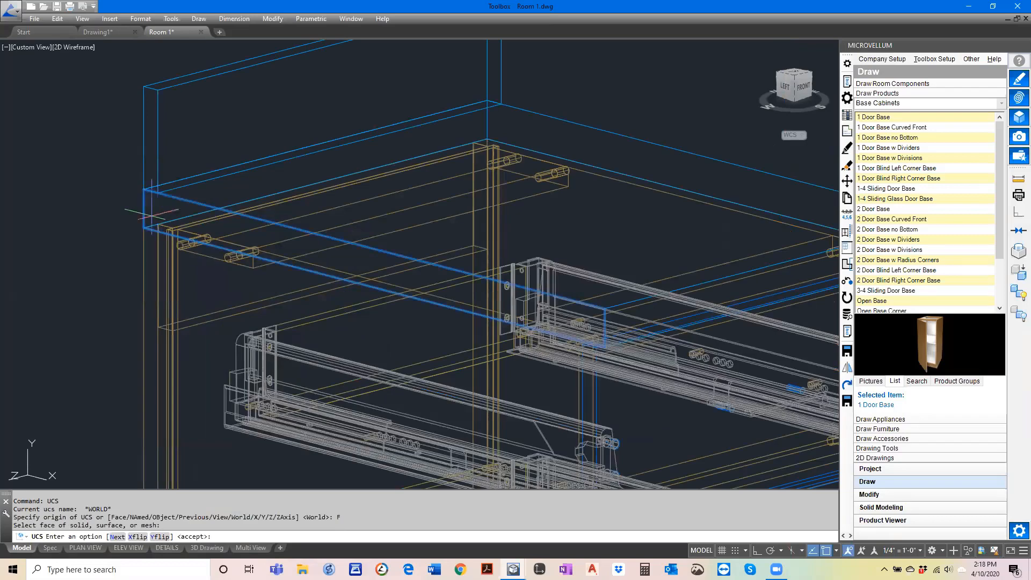
pyautogui.press('Return')
# Step: Dimension the cabinet height with DIMLIN from the countertop's upper rear corner to the base's lower rear corner, placing it behind the cabinet
pyautogui.scroll(-2, 160, 204)
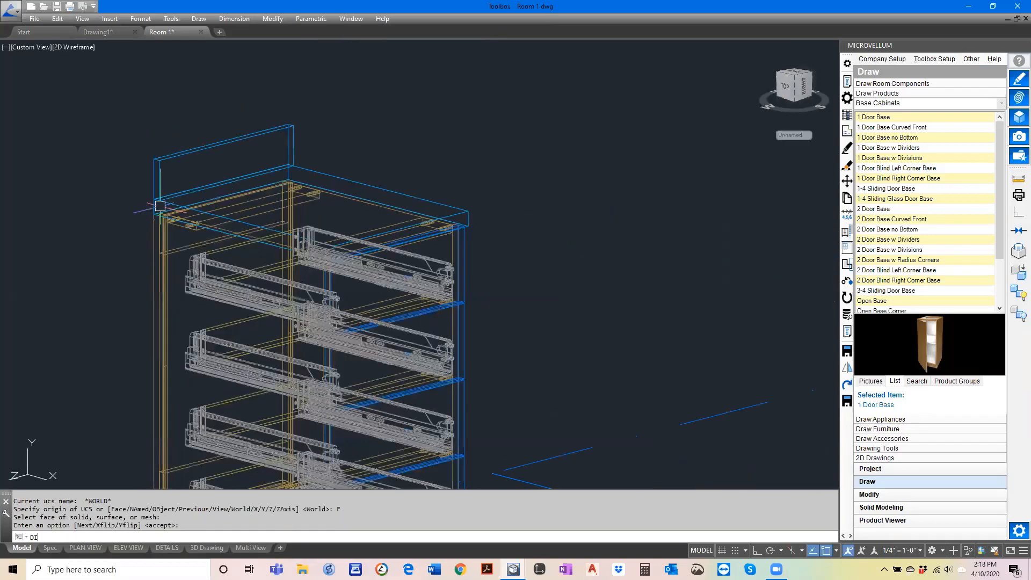
pyautogui.write('dimlin')
pyautogui.press('Return')
pyautogui.click(154, 199)
pyautogui.scroll(-4, 170, 179)
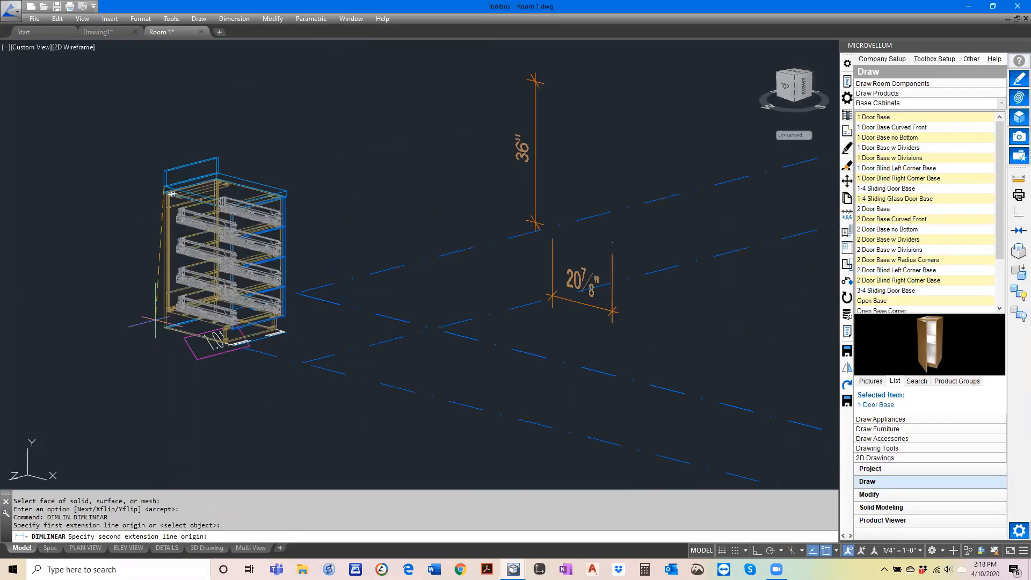
pyautogui.click(164, 327)
pyautogui.moveTo(163, 327); pyautogui.dragTo(168, 341, button='middle')
pyautogui.click(167, 340)
# Step: Dimension the countertop's depth along its side edge with a linear dimension placed above the cabinet
pyautogui.scroll(6, 156, 159)
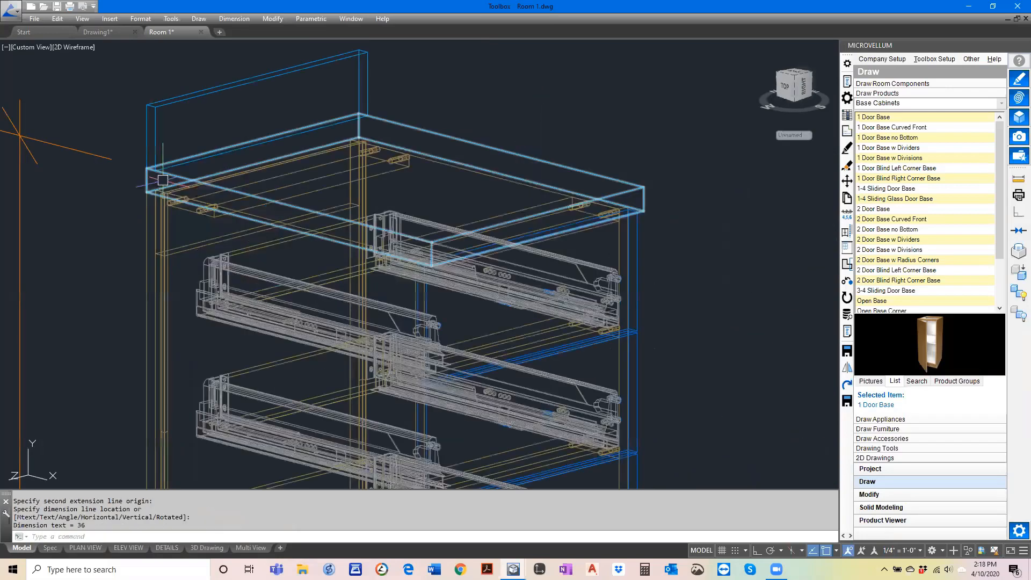
pyautogui.press('Return')
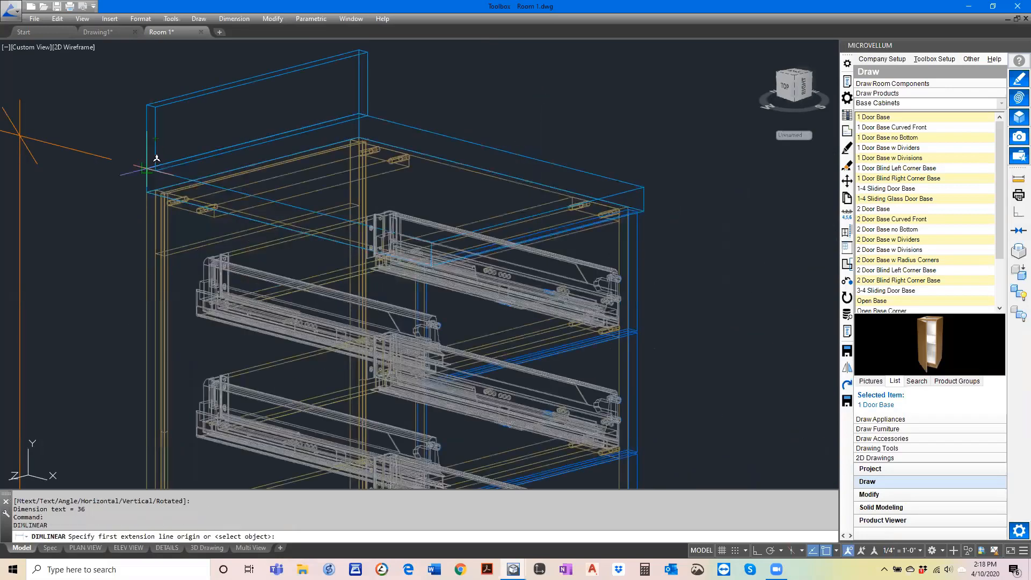
pyautogui.click(147, 169)
pyautogui.scroll(-4, 146, 188)
pyautogui.scroll(6, 254, 211)
pyautogui.click(254, 209)
pyautogui.scroll(-6, 254, 206)
pyautogui.click(246, 117)
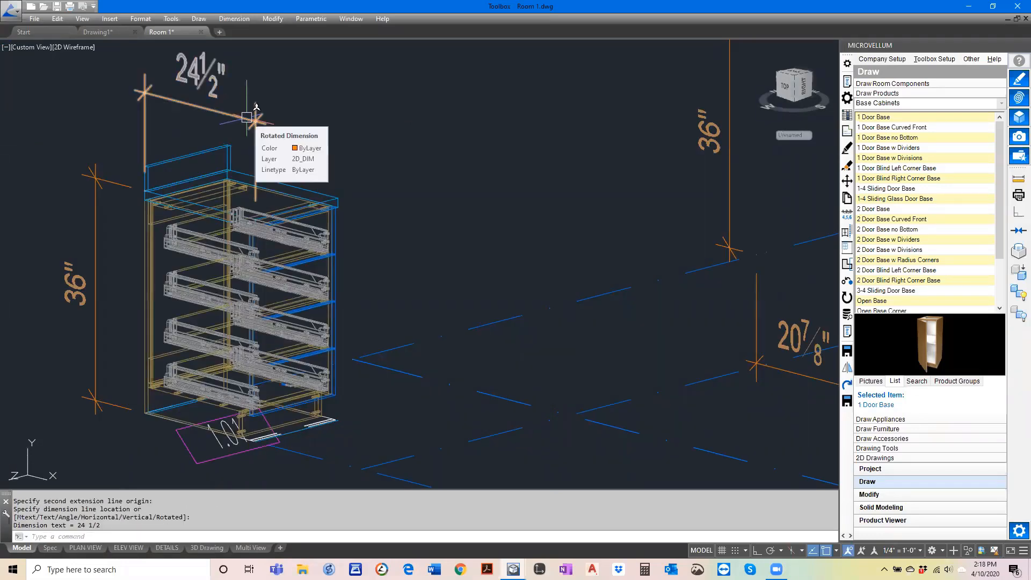
# Step: Restore the World coordinate system and switch to its plan view with the PLAN command
pyautogui.write('ucs')
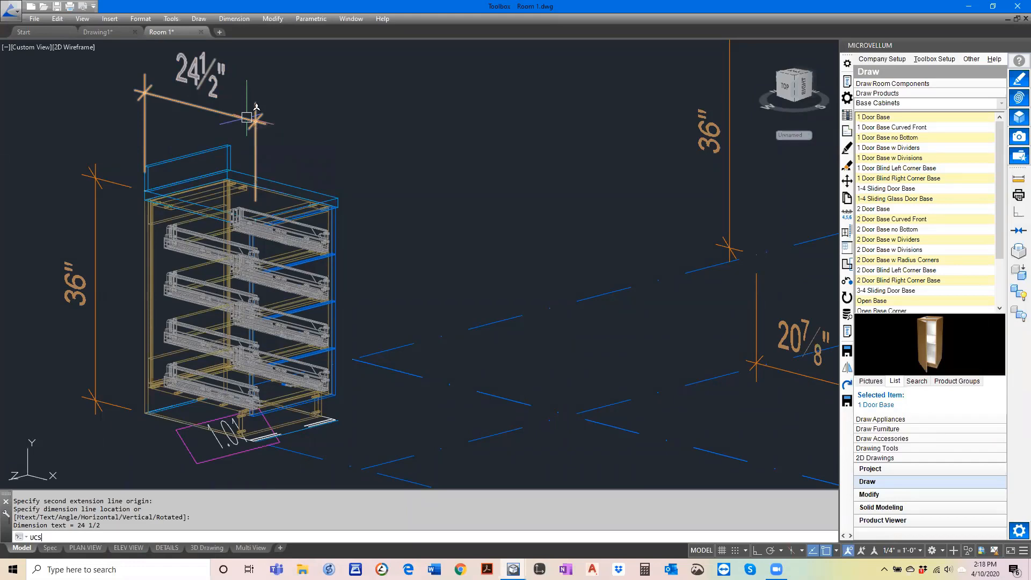
pyautogui.press('Return')
pyautogui.write('w')
pyautogui.press('Return')
pyautogui.write('PLAN')
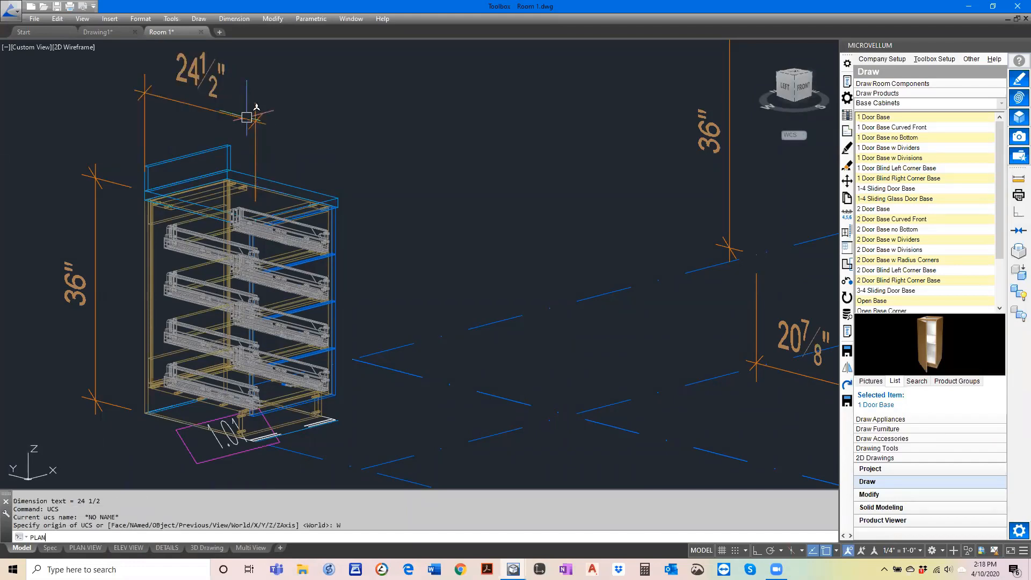
pyautogui.press('Return')
pyautogui.press('Return')
pyautogui.scroll(-2, 246, 117)
pyautogui.moveTo(123, 168); pyautogui.dragTo(198, 243, button='middle')
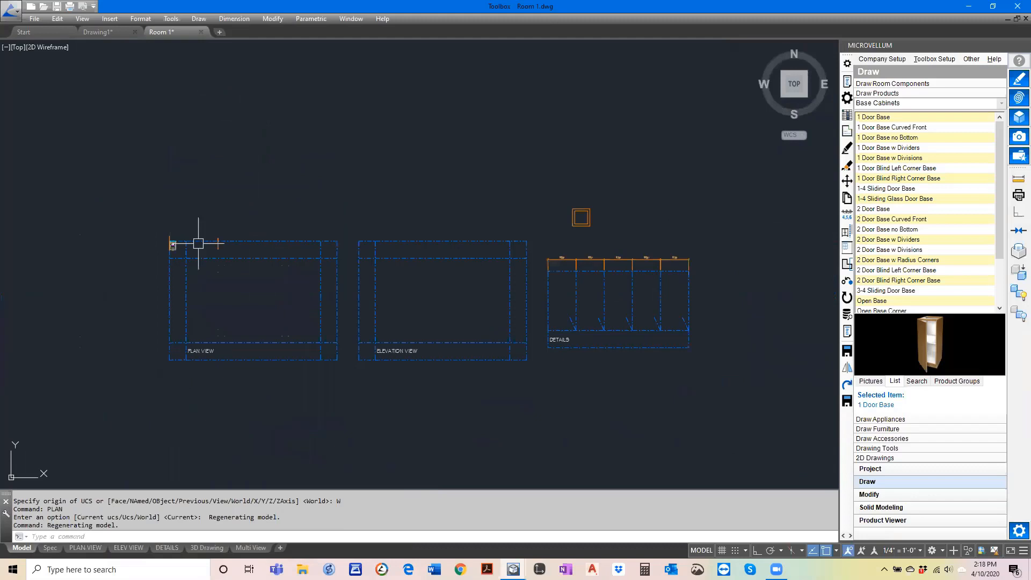
pyautogui.scroll(10, 173, 243)
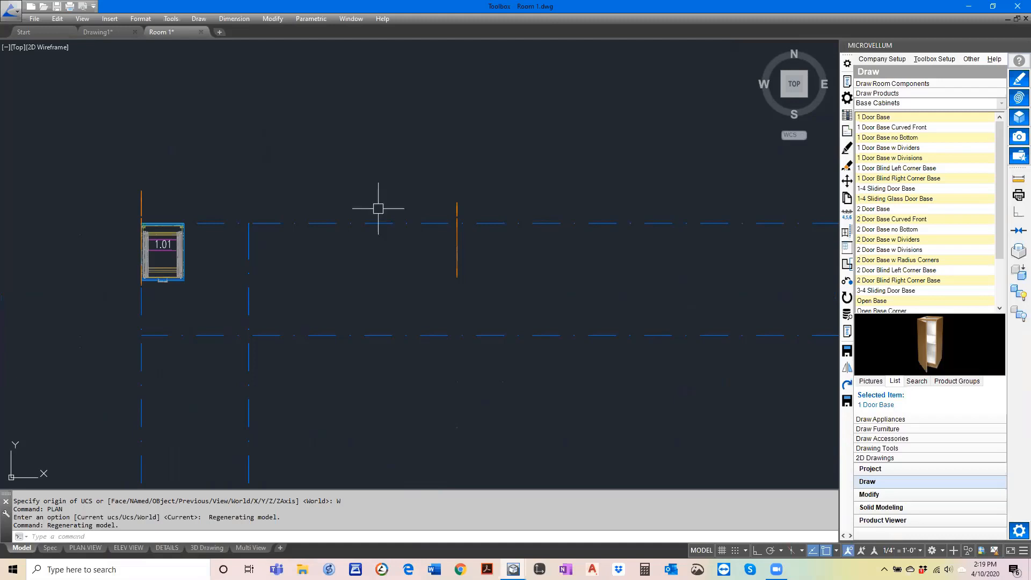
pyautogui.scroll(-5, 294, 226)
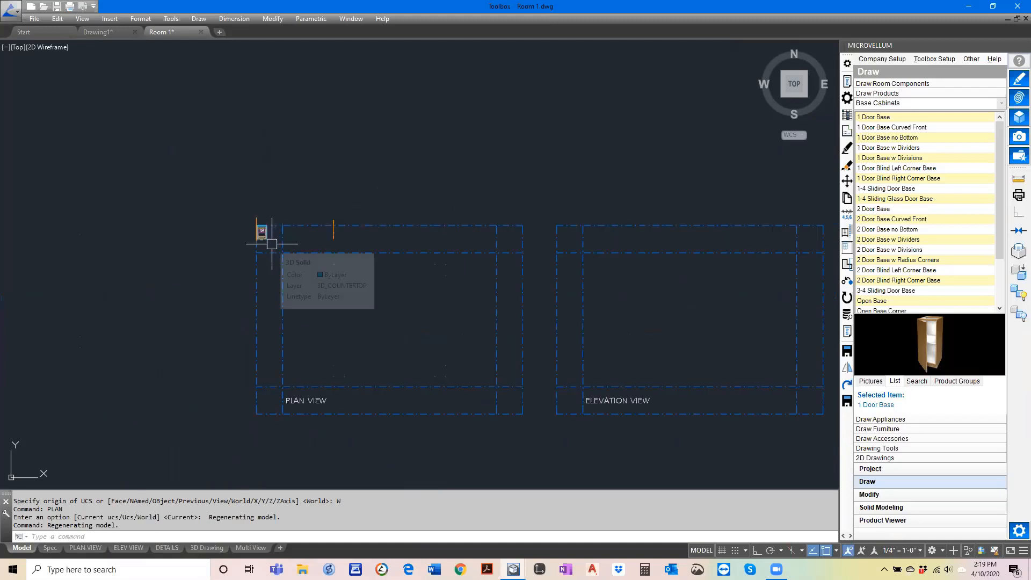
# Step: Go to the PLAN VIEW layout and open the Title_Sheet_Info title block in the Block Editor
pyautogui.click(85, 548)
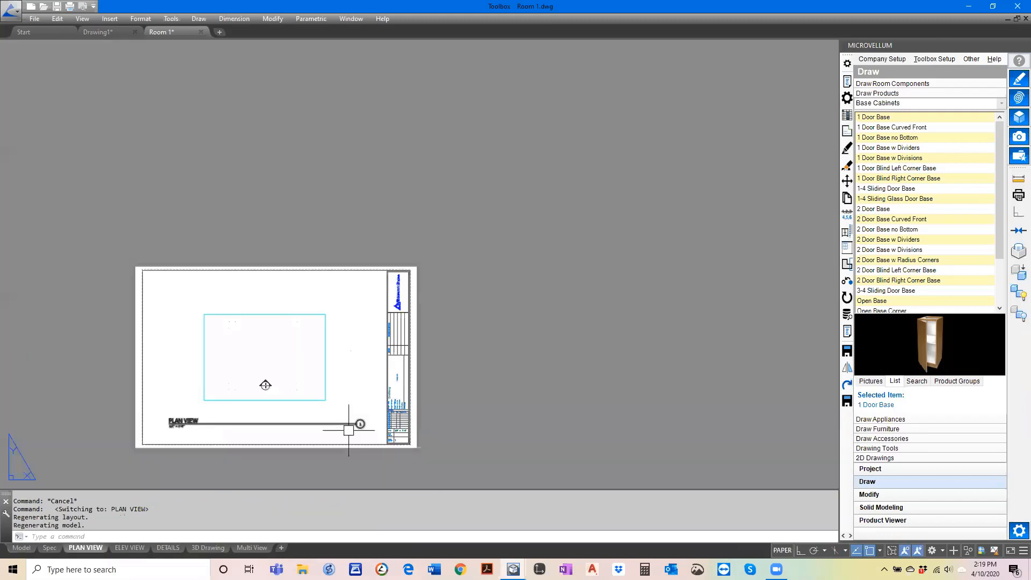
pyautogui.scroll(8, 400, 440)
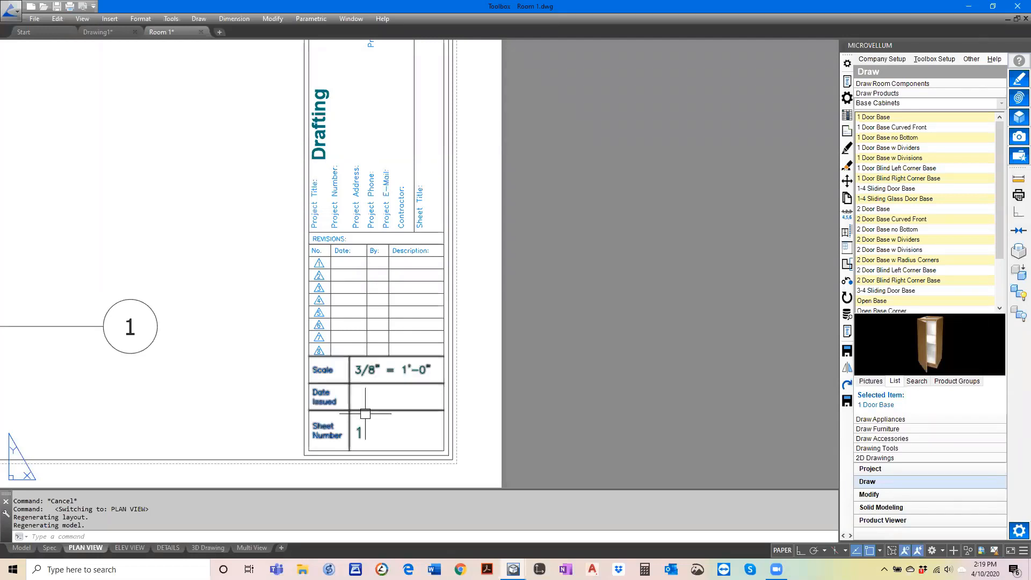
pyautogui.moveTo(70, 550)
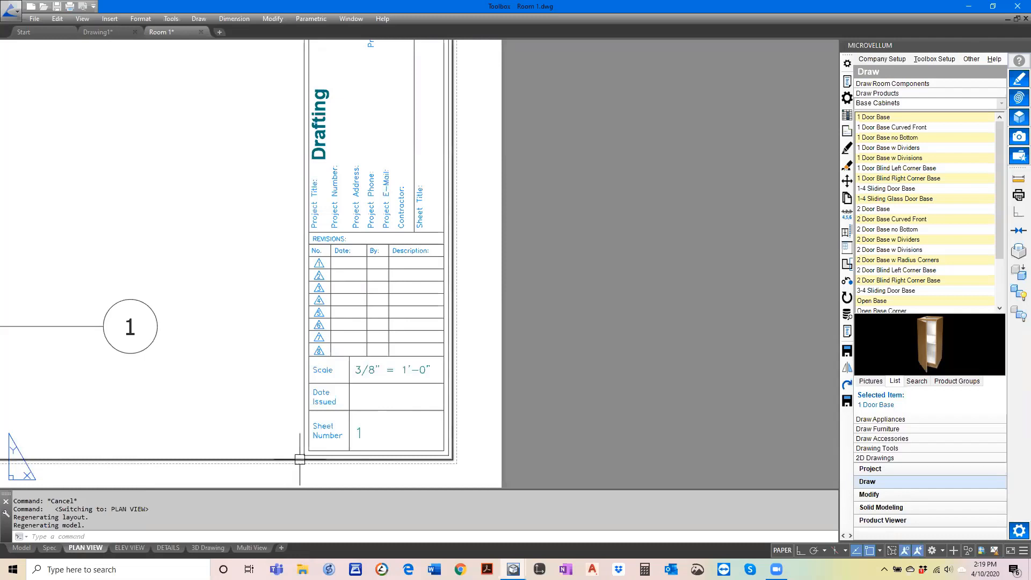
pyautogui.click(328, 398)
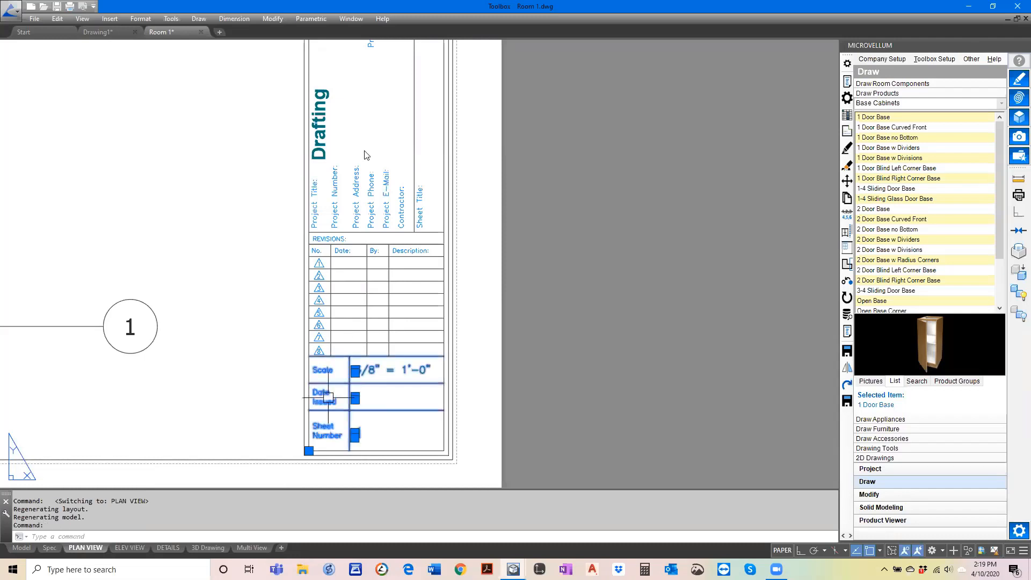
pyautogui.rightClick(364, 155)
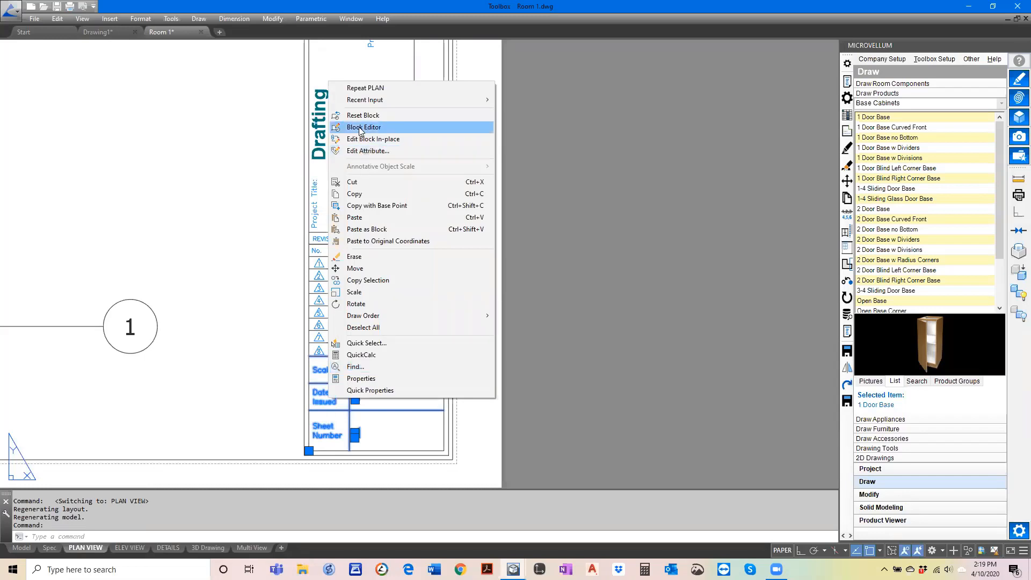
pyautogui.click(360, 128)
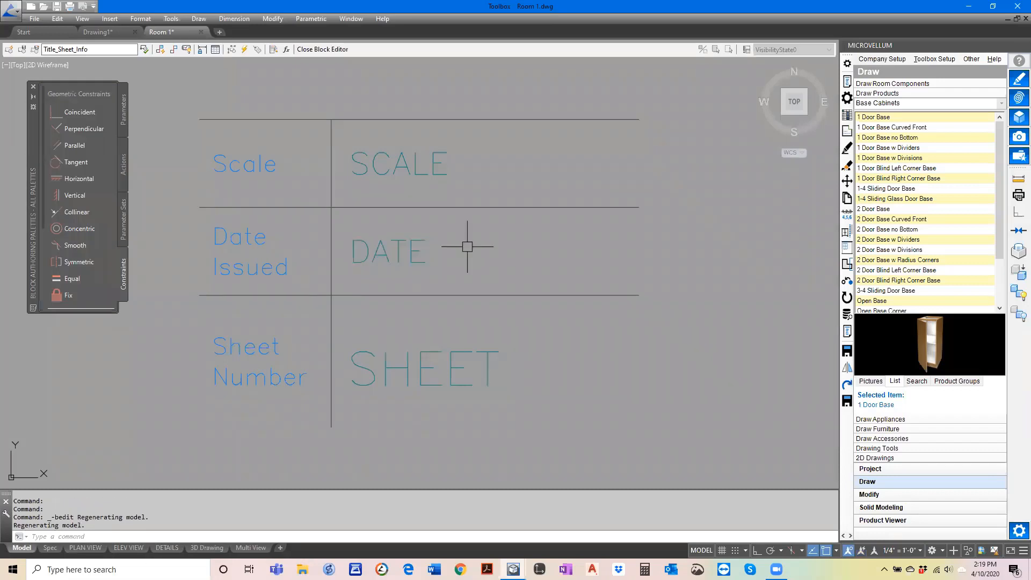
# Step: Create a small multiline text box beside the DATE attribute in the Date Issued row
pyautogui.write('t')
pyautogui.press('Return')
pyautogui.click(461, 228)
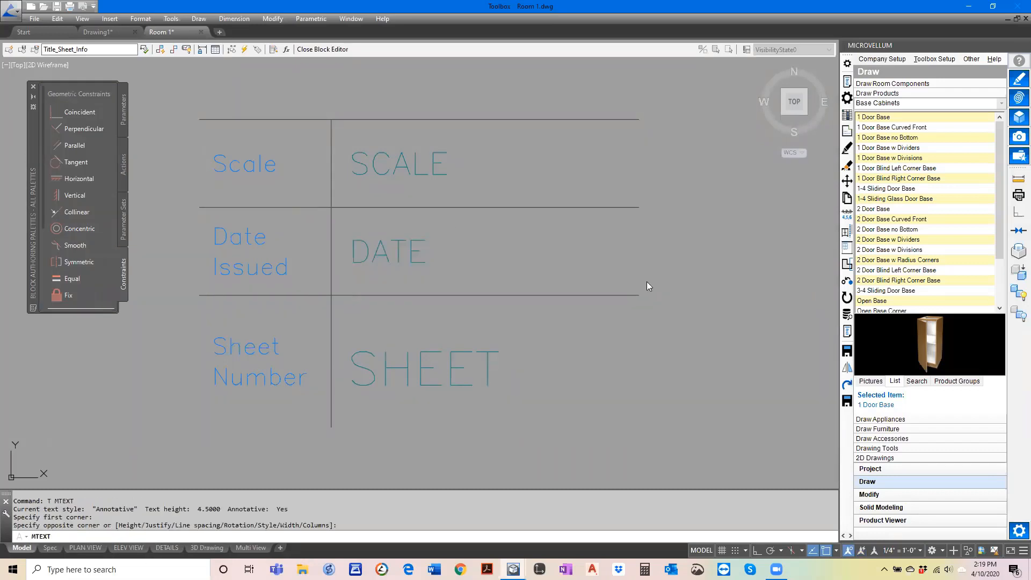
pyautogui.click(496, 246)
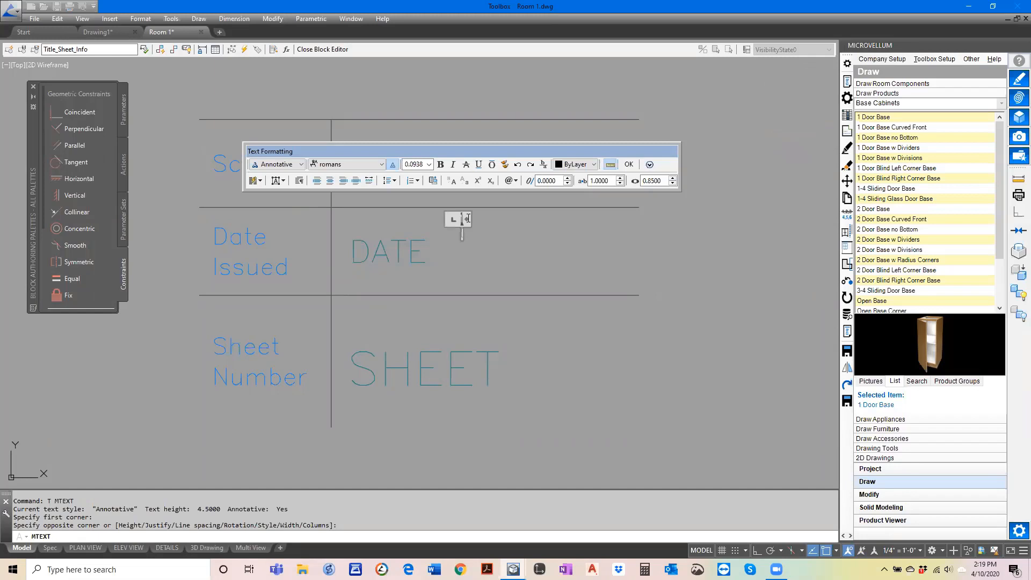
# Step: Insert a SaveDate field from the Date & Time category in M/d/yyyy format into the text box and finish the text
pyautogui.rightClick(493, 230)
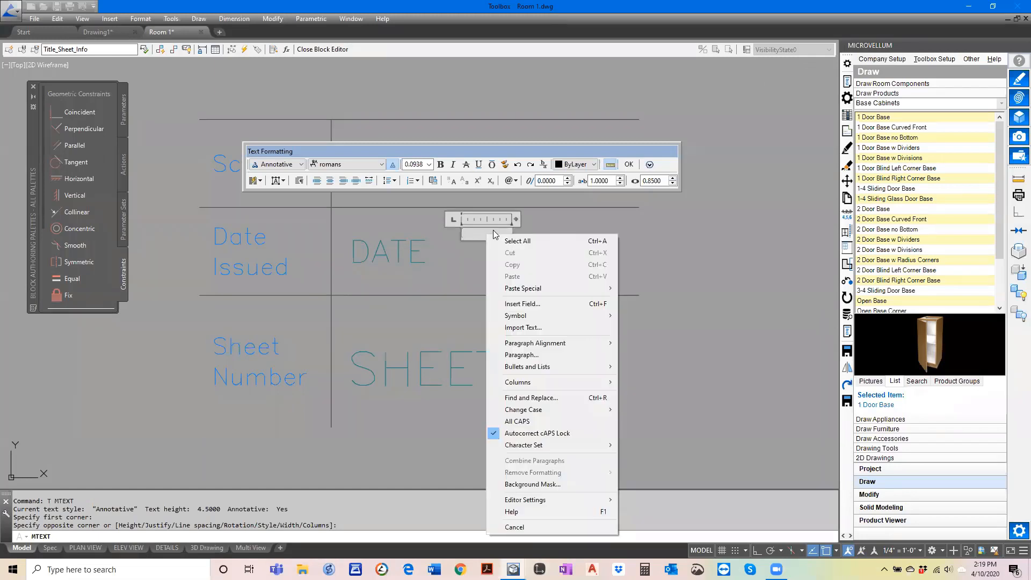
pyautogui.click(531, 304)
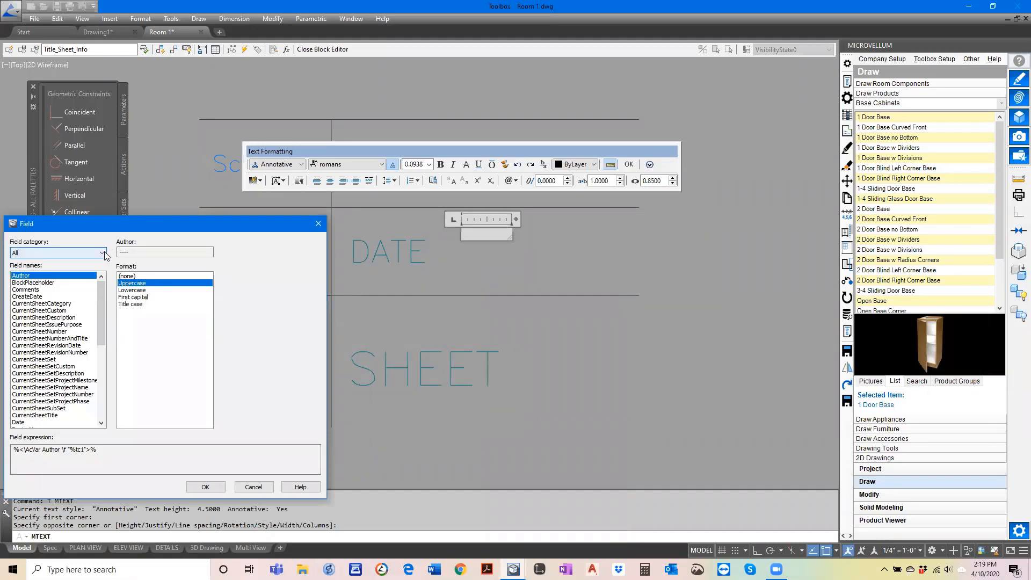
pyautogui.click(103, 253)
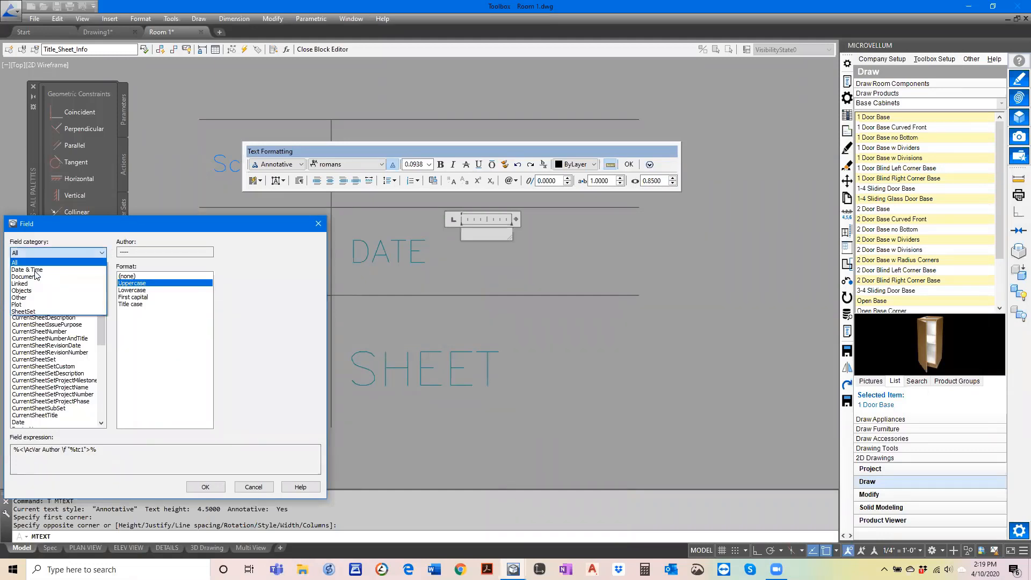
pyautogui.click(36, 271)
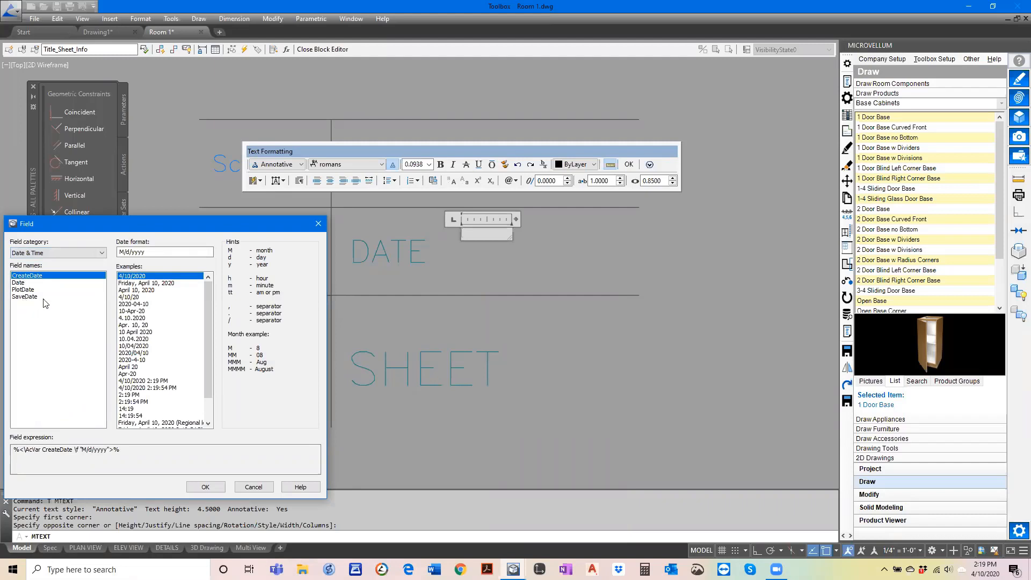
pyautogui.click(24, 297)
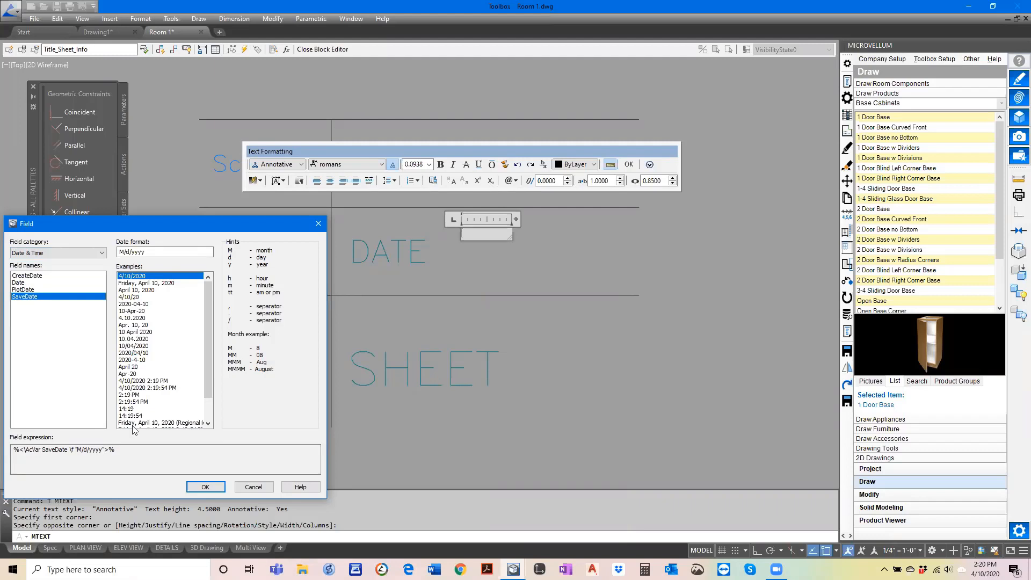
pyautogui.click(205, 486)
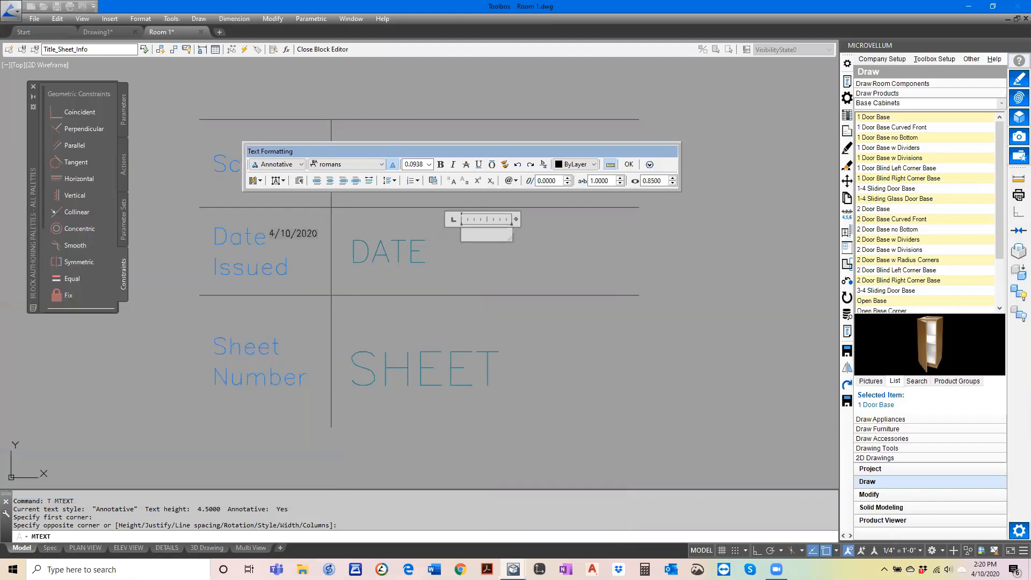
pyautogui.click(462, 274)
pyautogui.scroll(-10, 344, 235)
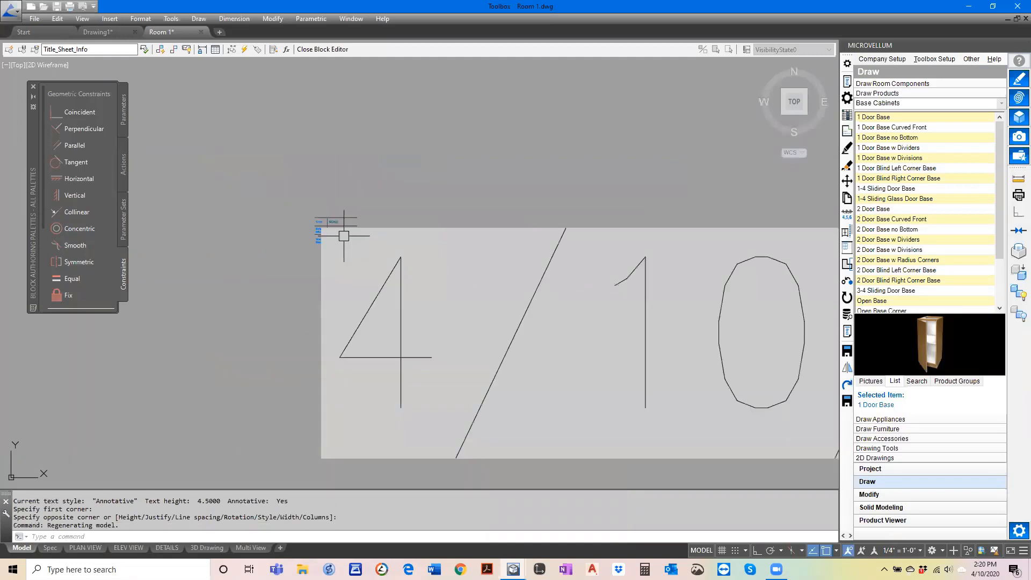
pyautogui.scroll(-2, 344, 235)
pyautogui.scroll(2, 385, 211)
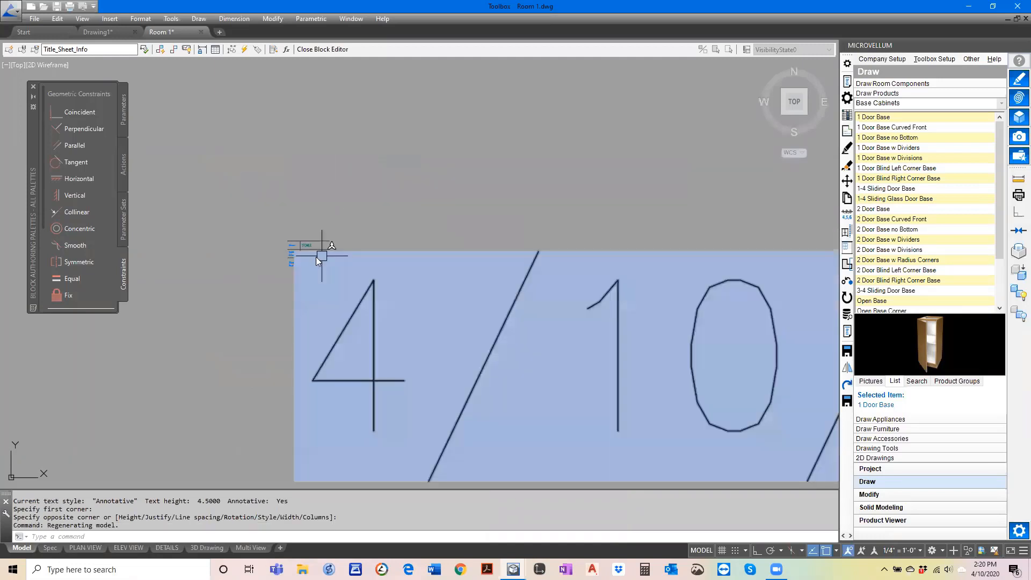
# Step: Match the properties of the DATE attribute onto the inserted save-date text with MATCHPROP
pyautogui.scroll(2, 315, 257)
pyautogui.write('MA')
pyautogui.press('Return')
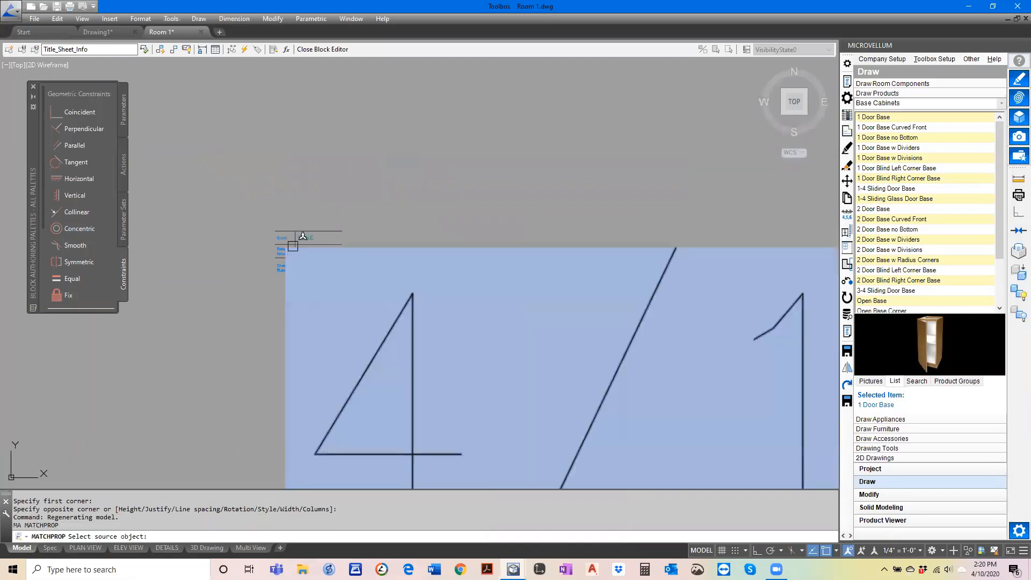
pyautogui.scroll(8, 299, 247)
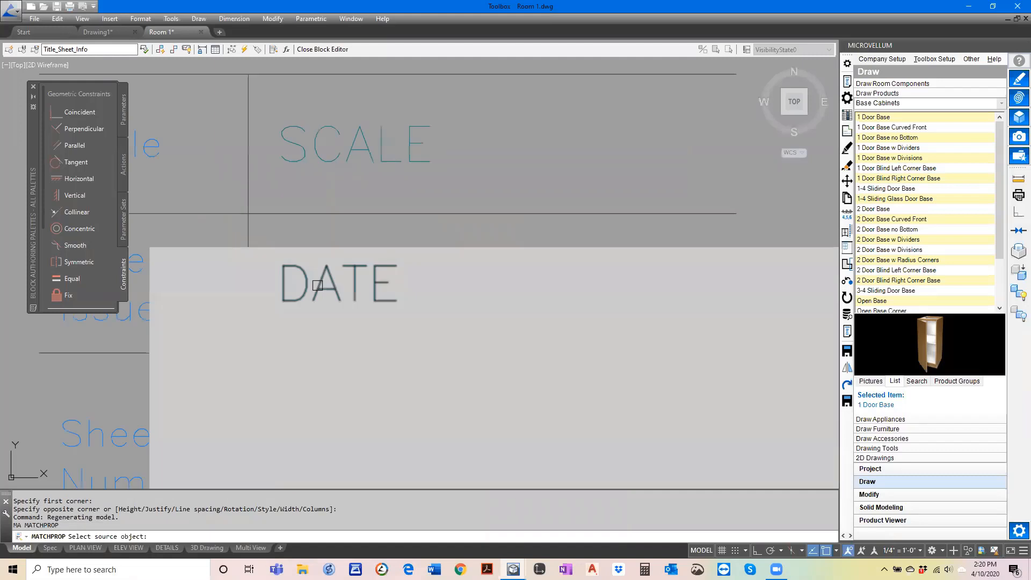
pyautogui.click(317, 284)
pyautogui.scroll(-6, 287, 272)
pyautogui.click(424, 268)
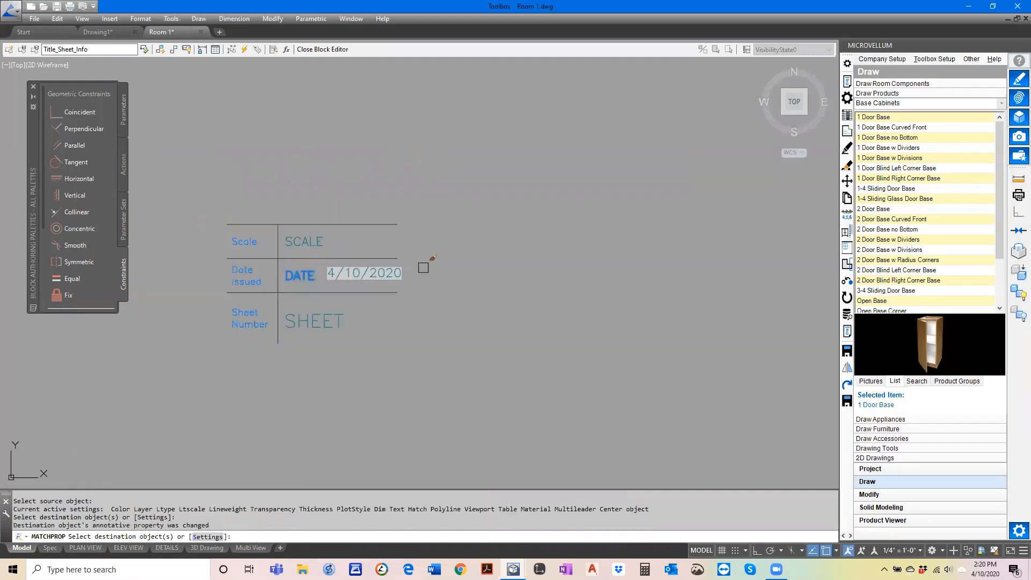
pyautogui.press('Return')
# Step: Move the save-date text onto the DATE attribute so both start at the same place in the Date Issued row
pyautogui.scroll(4, 327, 278)
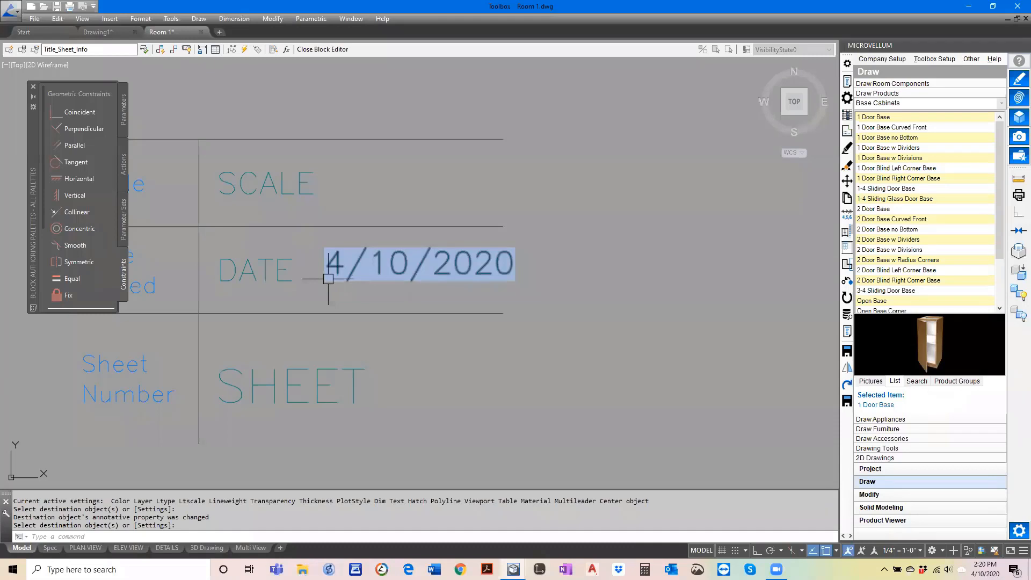
pyautogui.write('m')
pyautogui.press('Return')
pyautogui.press('Return')
pyautogui.click(421, 280)
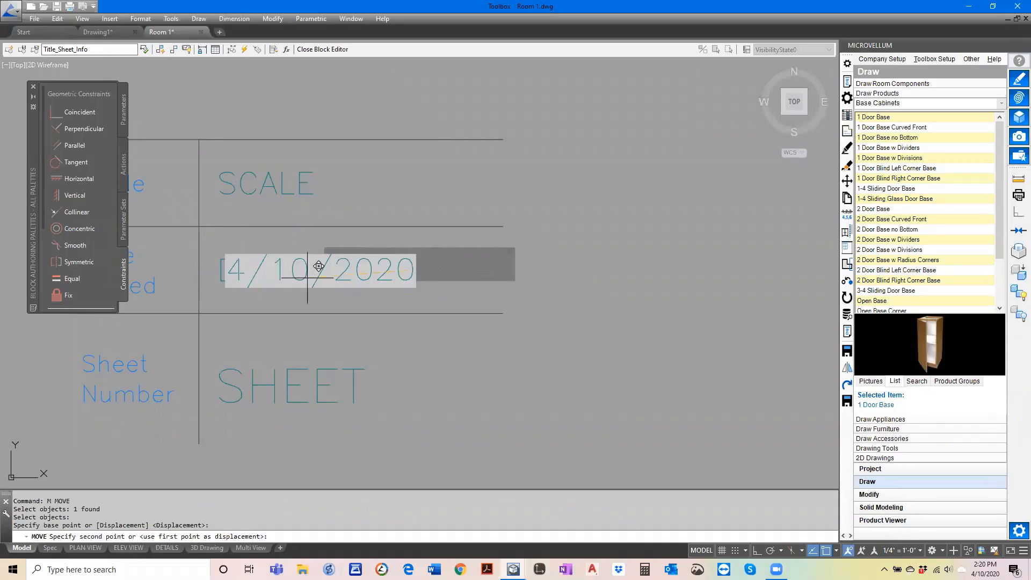
pyautogui.press('Escape')
# Step: Erase the DATE attribute from under the save-date text
pyautogui.click(226, 247)
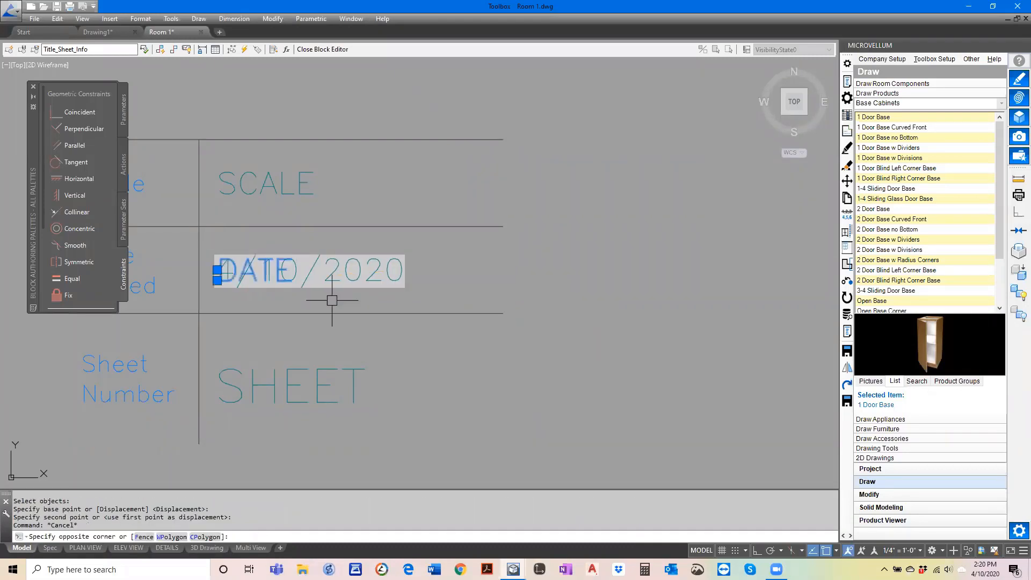
pyautogui.click(332, 300)
pyautogui.write('e')
pyautogui.press('Return')
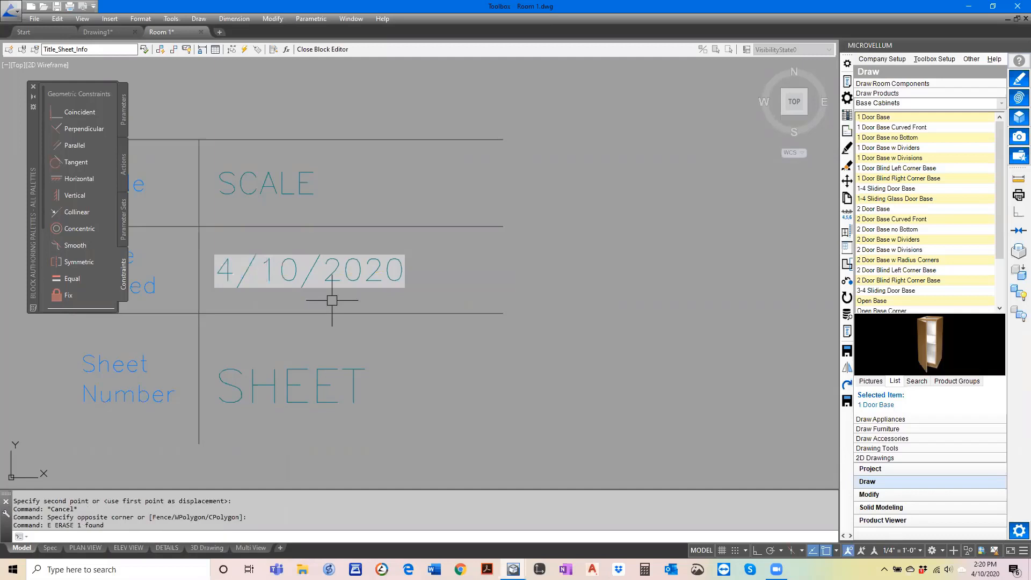
# Step: Copy the save-date text down beside the SHEET attribute in the Sheet Number row
pyautogui.write('co')
pyautogui.press('Return')
pyautogui.click(298, 282)
pyautogui.press('Return')
pyautogui.click(289, 280)
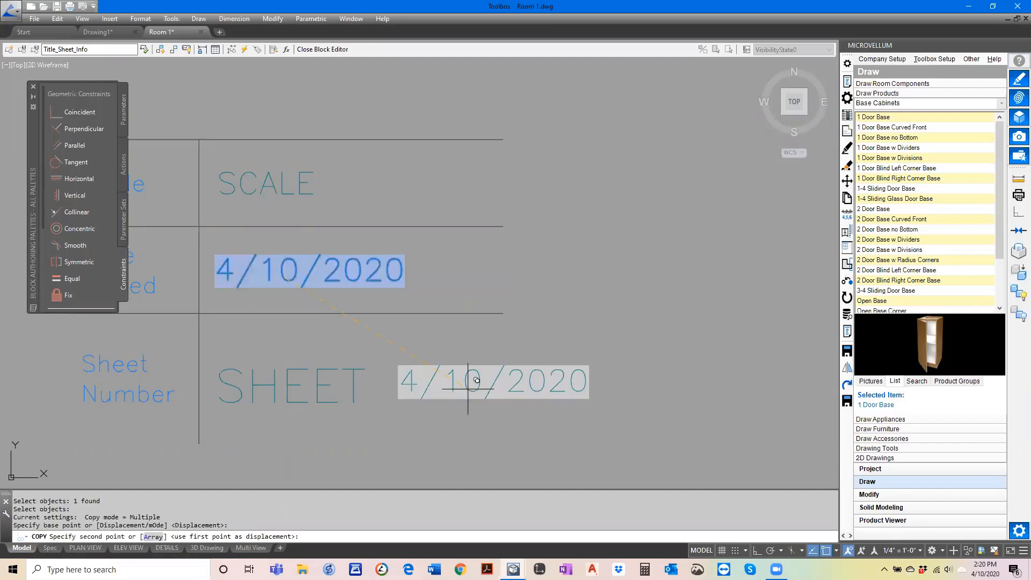
pyautogui.click(477, 380)
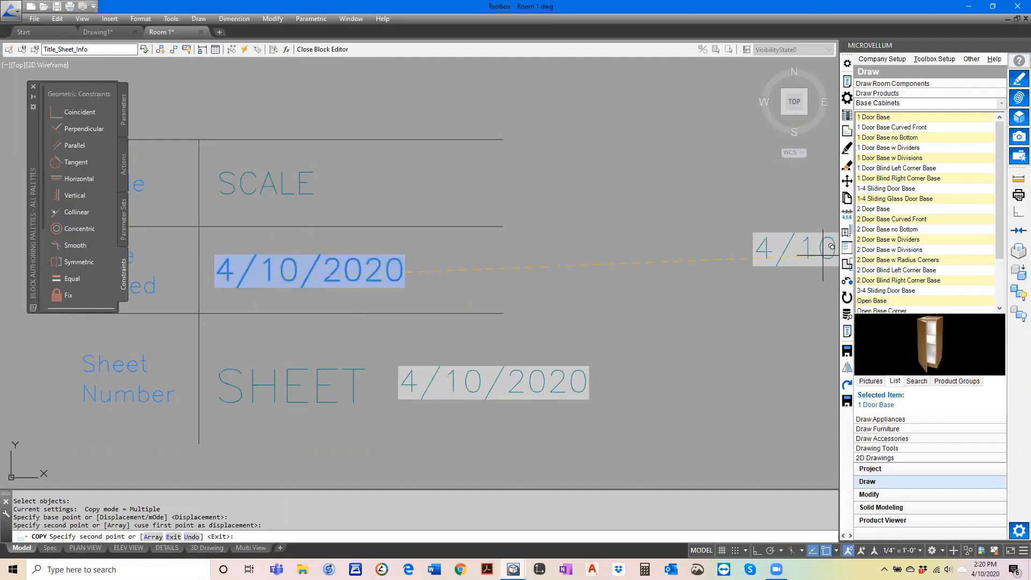
pyautogui.press('Escape')
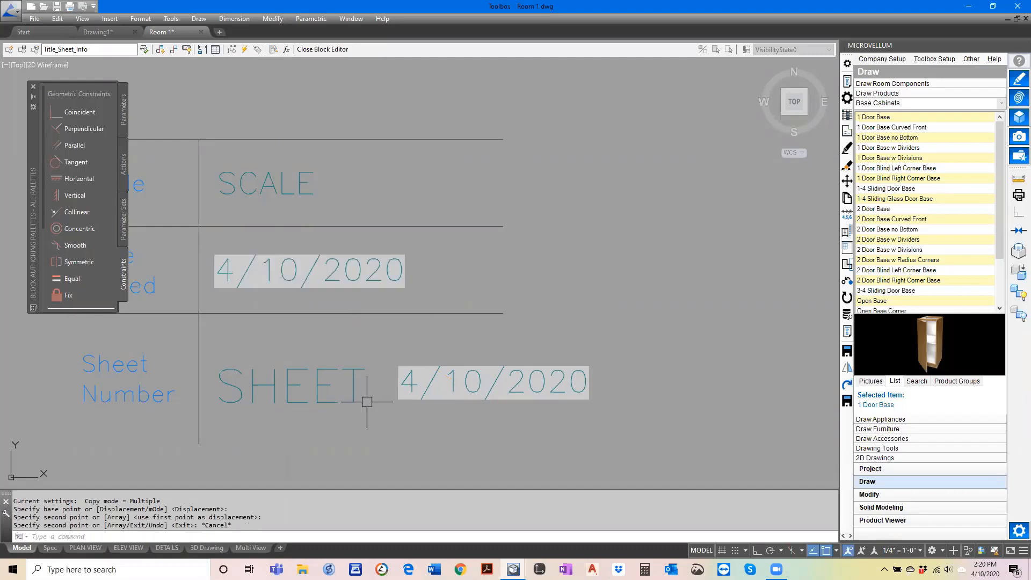
pyautogui.write('M')
pyautogui.press('Return')
pyautogui.click(333, 403)
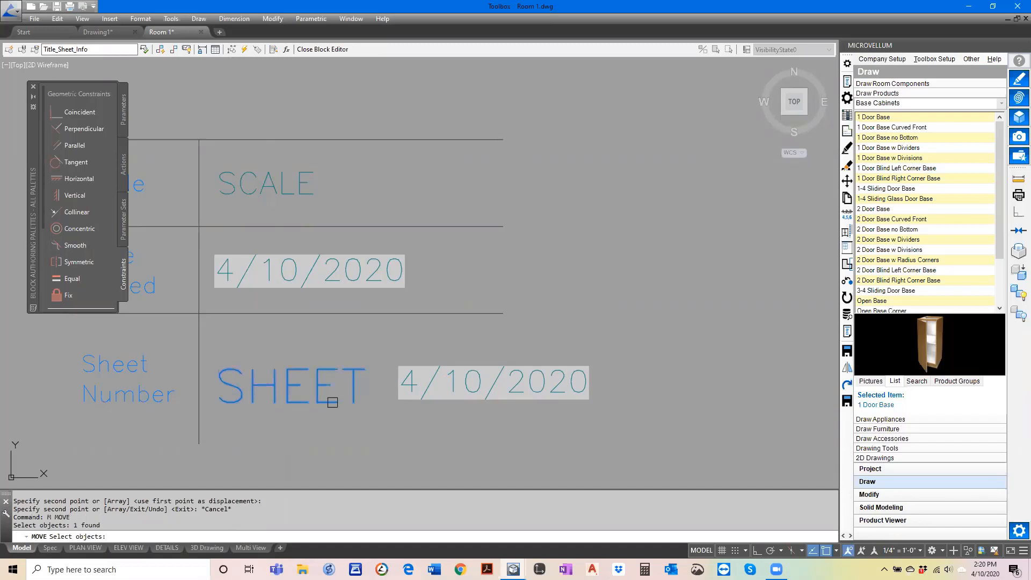
pyautogui.click(408, 400)
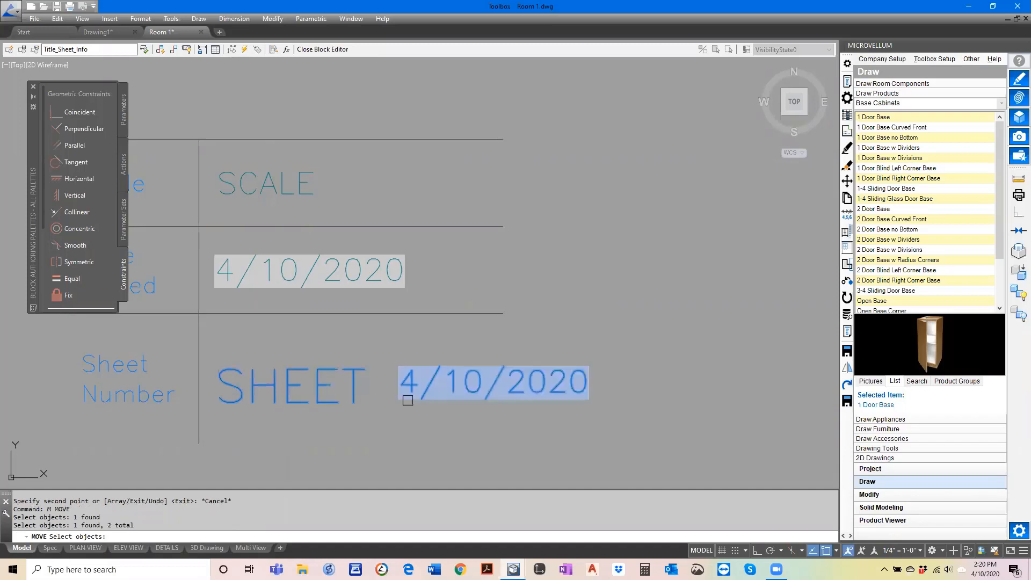
pyautogui.press('Escape')
pyautogui.press('Escape')
# Step: Match the properties of the SHEET attribute onto the copied date text beside it
pyautogui.write('ma')
pyautogui.press('Return')
pyautogui.click(370, 400)
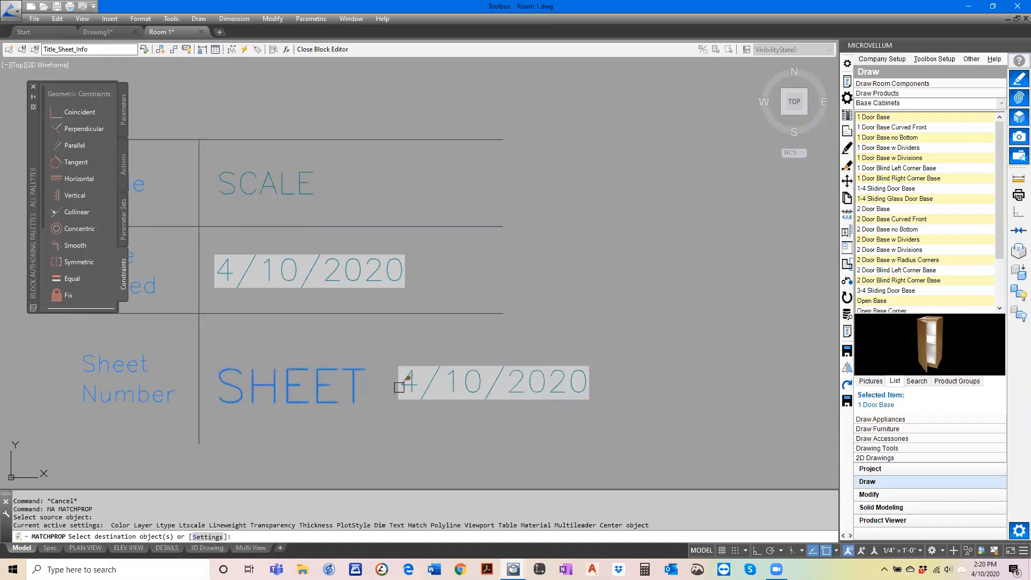
pyautogui.click(399, 387)
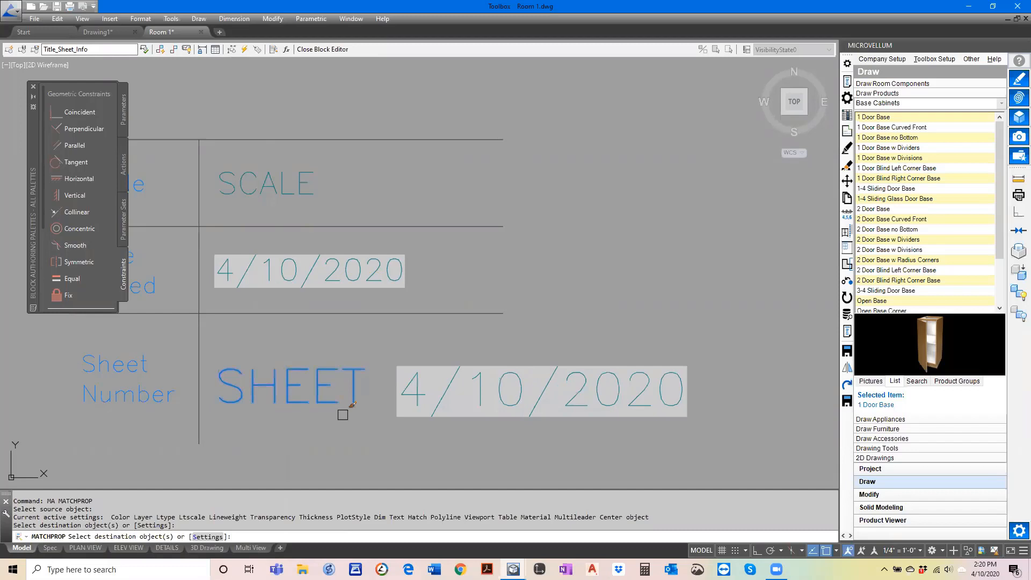
pyautogui.press('Escape')
# Step: Erase the SHEET attribute and move the copied date text into its place in the Sheet Number row
pyautogui.click(345, 402)
pyautogui.write('m')
pyautogui.press('Return')
pyautogui.click(466, 352)
pyautogui.click(439, 431)
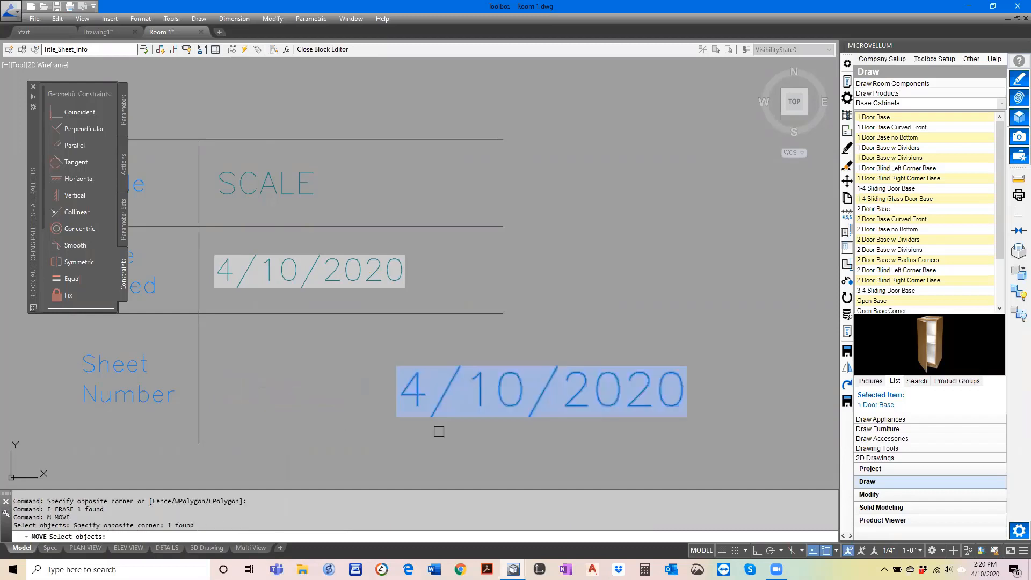
pyautogui.press('Return')
pyautogui.click(477, 444)
pyautogui.click(295, 430)
# Step: Change the Sheet Number text's field to the ctab SystemVariable from the Other category, in Uppercase format
pyautogui.doubleClick(323, 389)
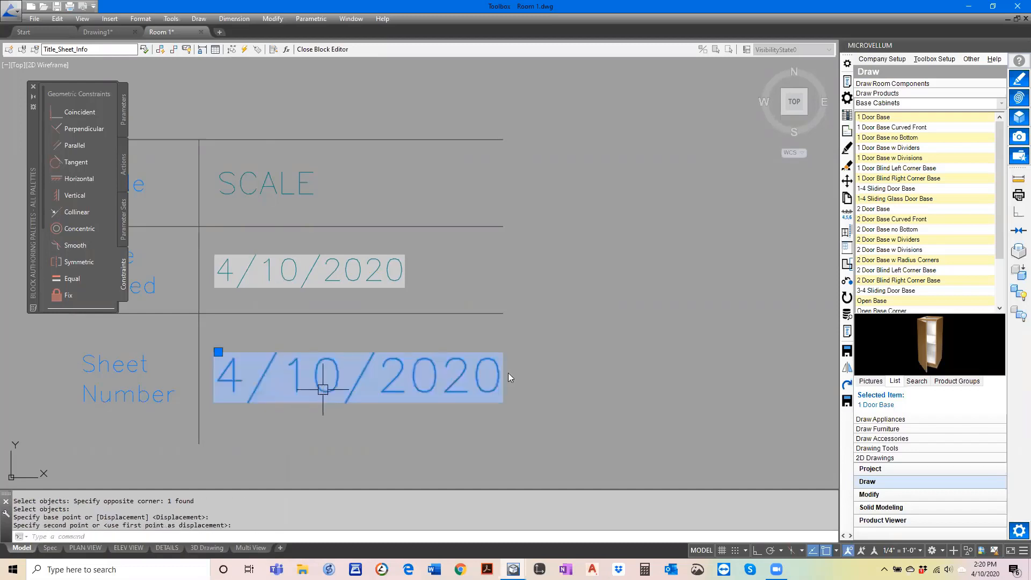
pyautogui.rightClick(491, 121)
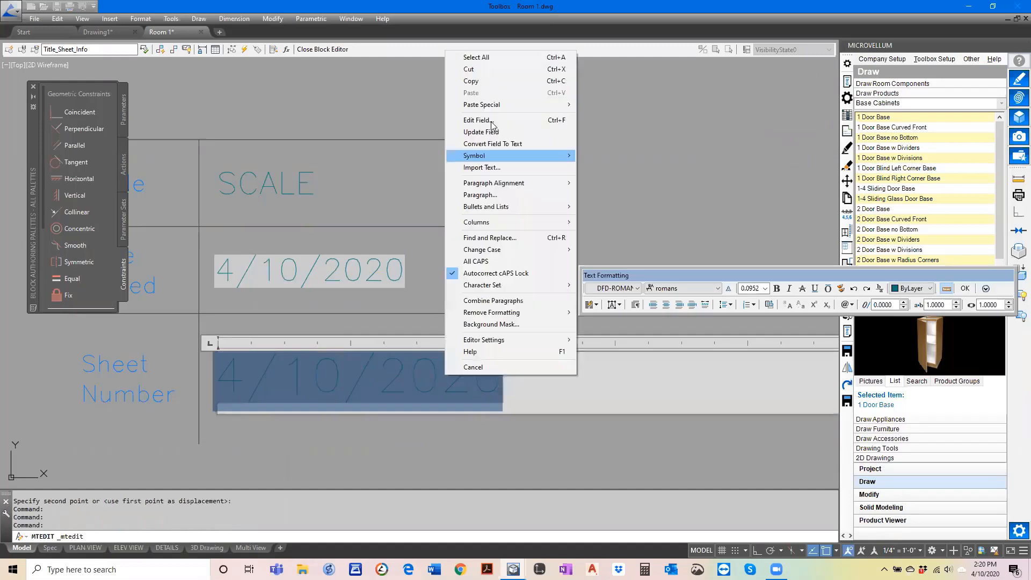
pyautogui.click(492, 123)
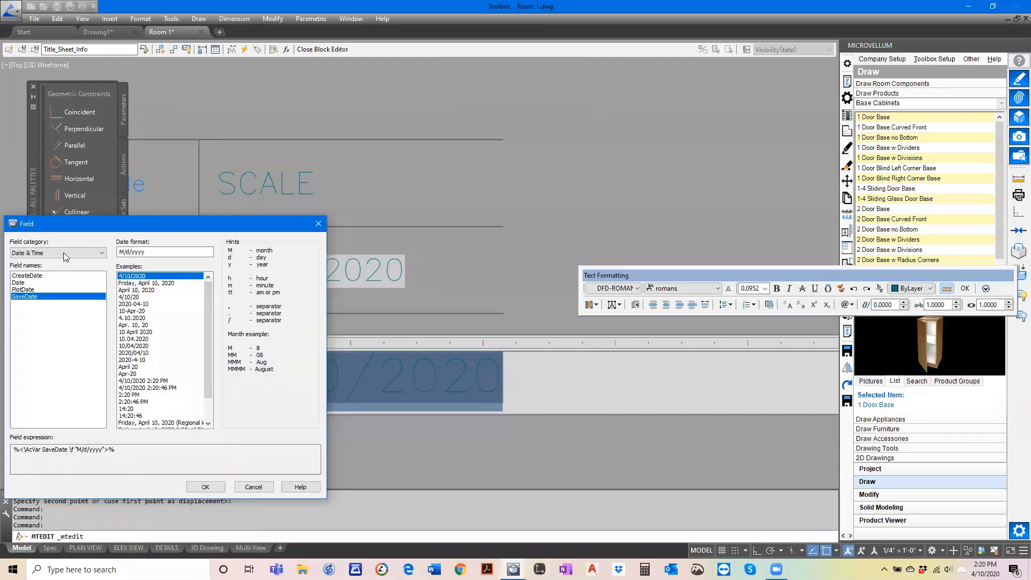
pyautogui.click(19, 297)
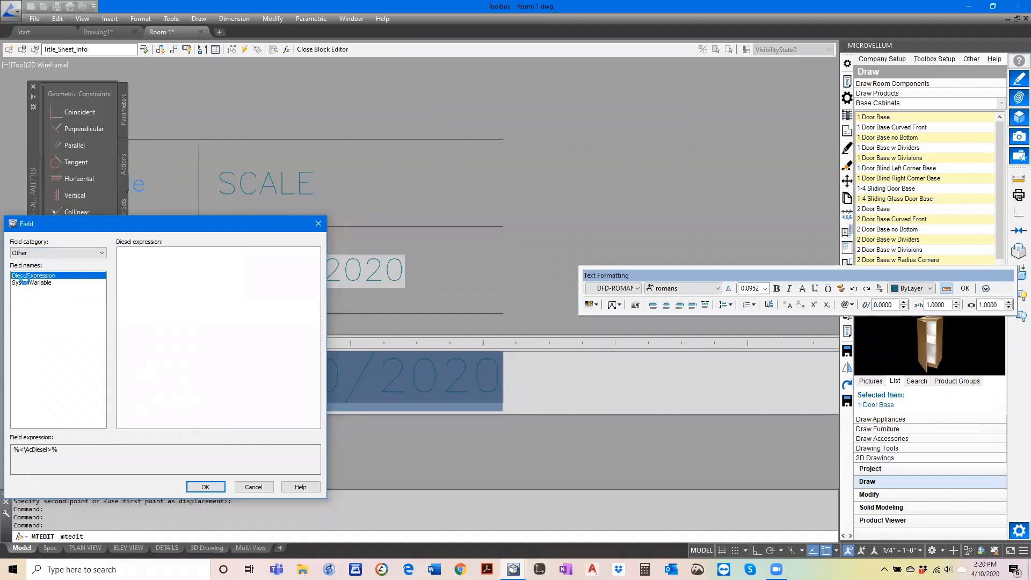
pyautogui.click(30, 282)
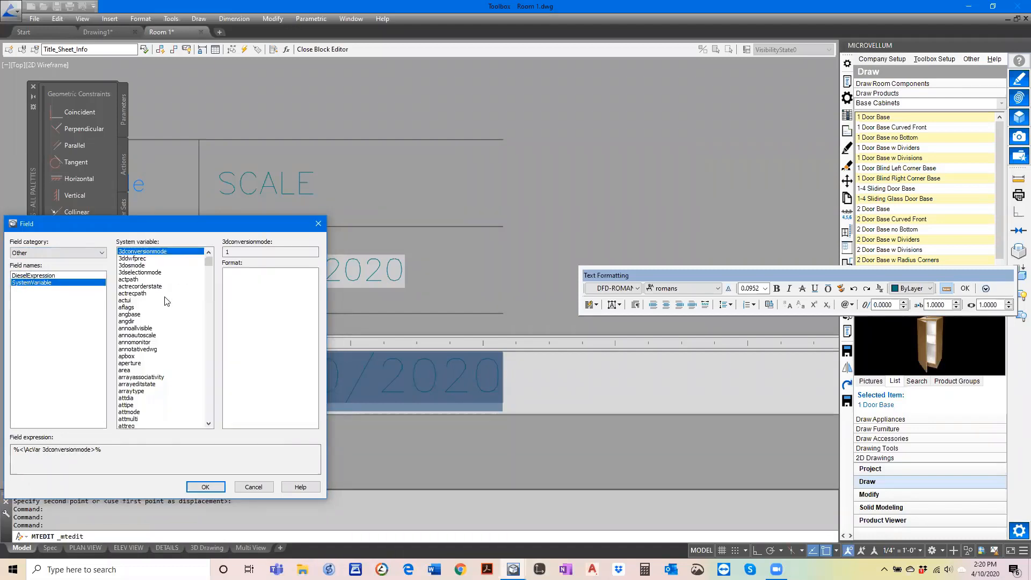
pyautogui.click(166, 300)
pyautogui.press('c')
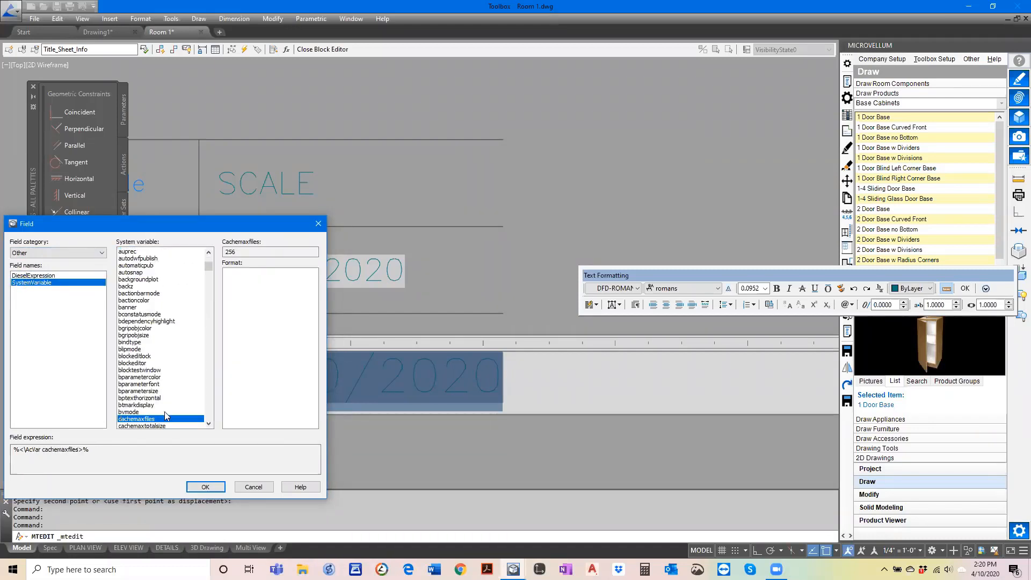
pyautogui.press('t')
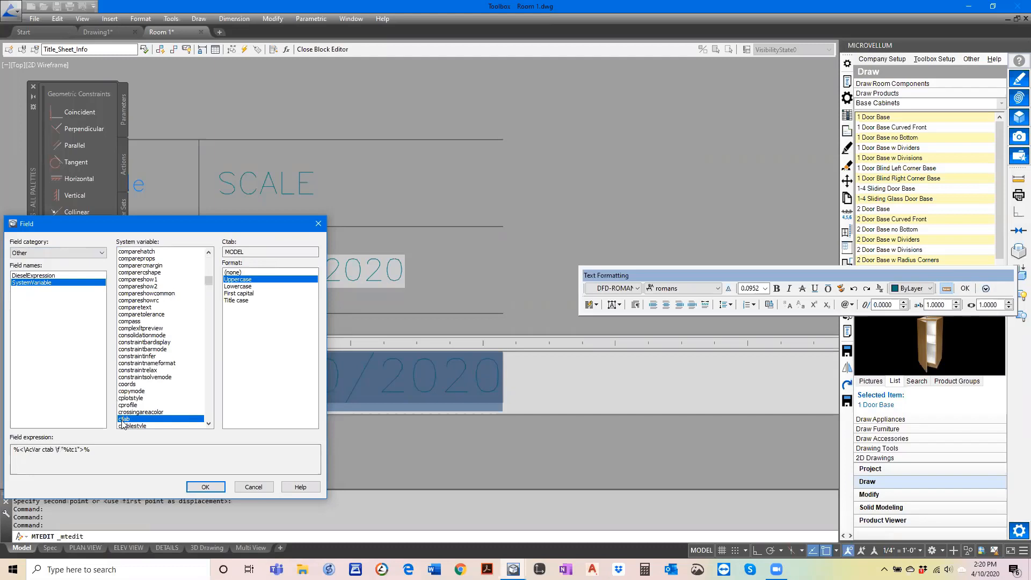
pyautogui.click(205, 486)
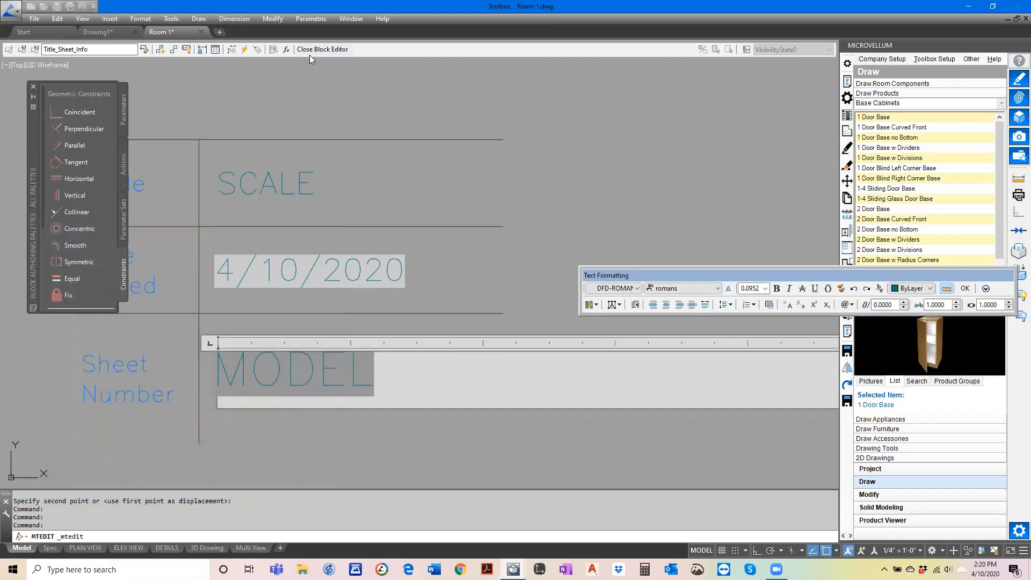
# Step: Finish the text edit and close the Block Editor, saving the changes to the Title_Sheet_Info block
pyautogui.click(309, 275)
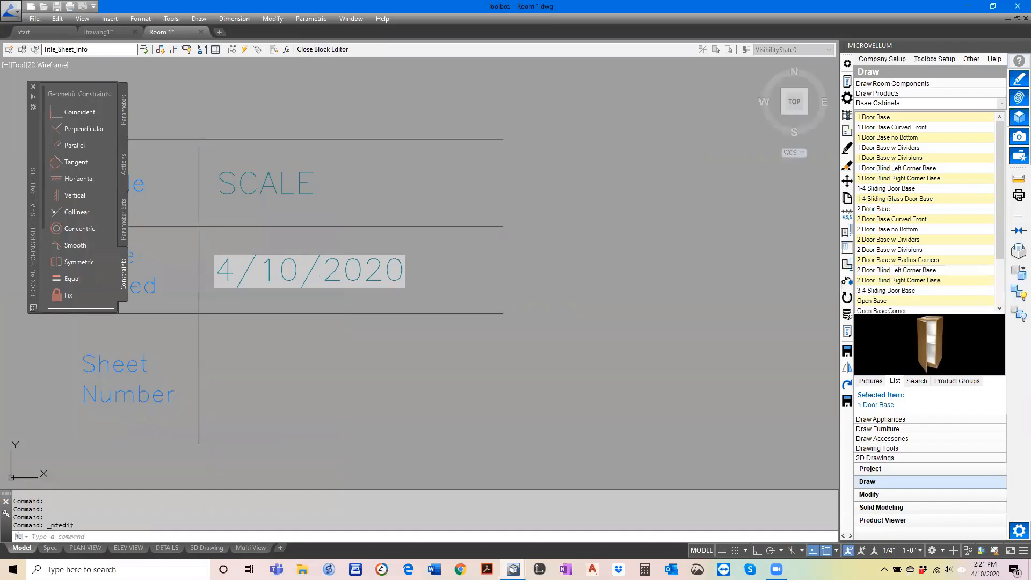
pyautogui.click(317, 51)
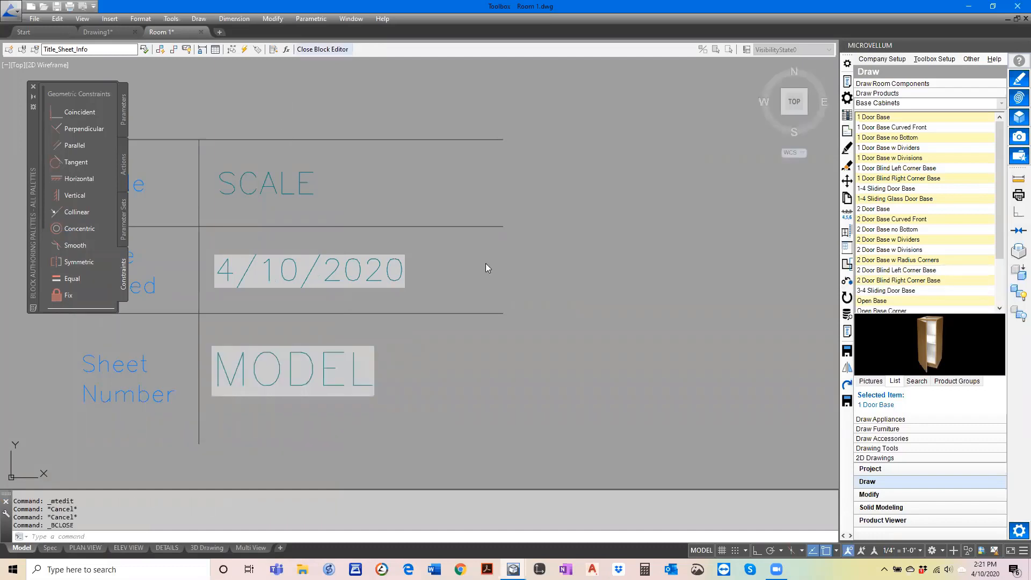
pyautogui.click(520, 261)
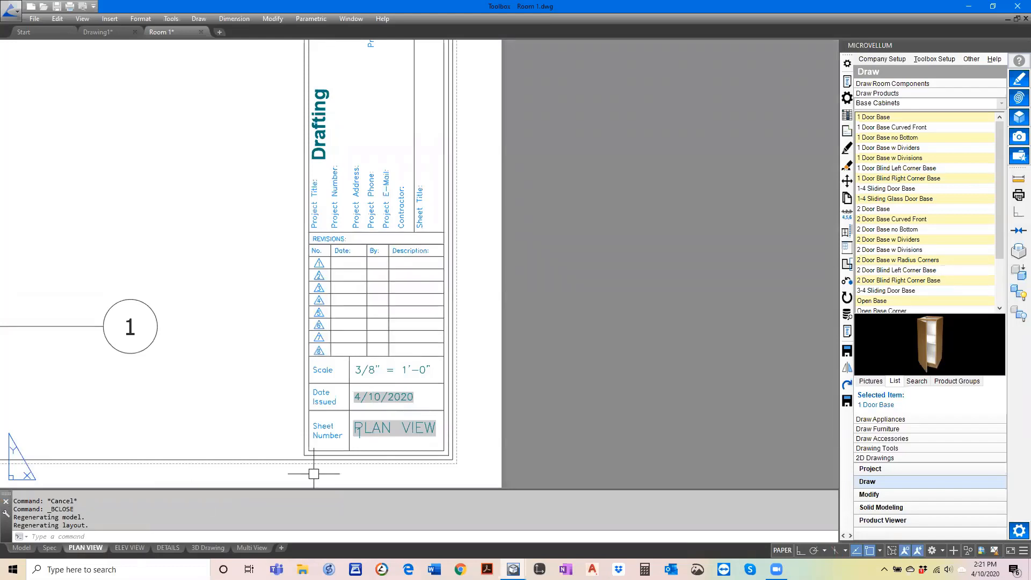
# Step: Run the ET command on the Title_Sheet_Info block and clear its SHEET attribute value
pyautogui.write('ET')
pyautogui.press('Return')
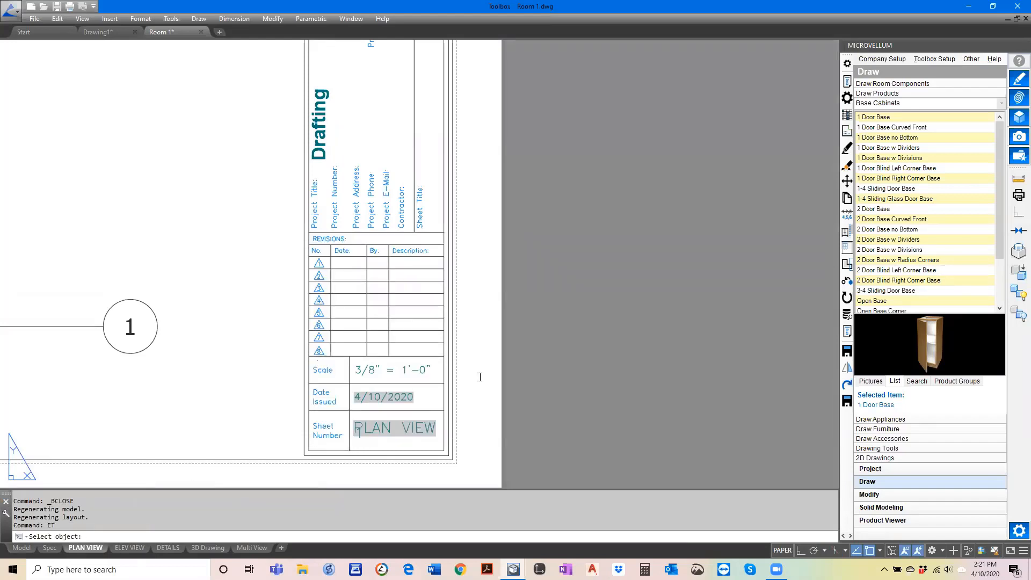
pyautogui.click(480, 377)
pyautogui.doubleClick(734, 246)
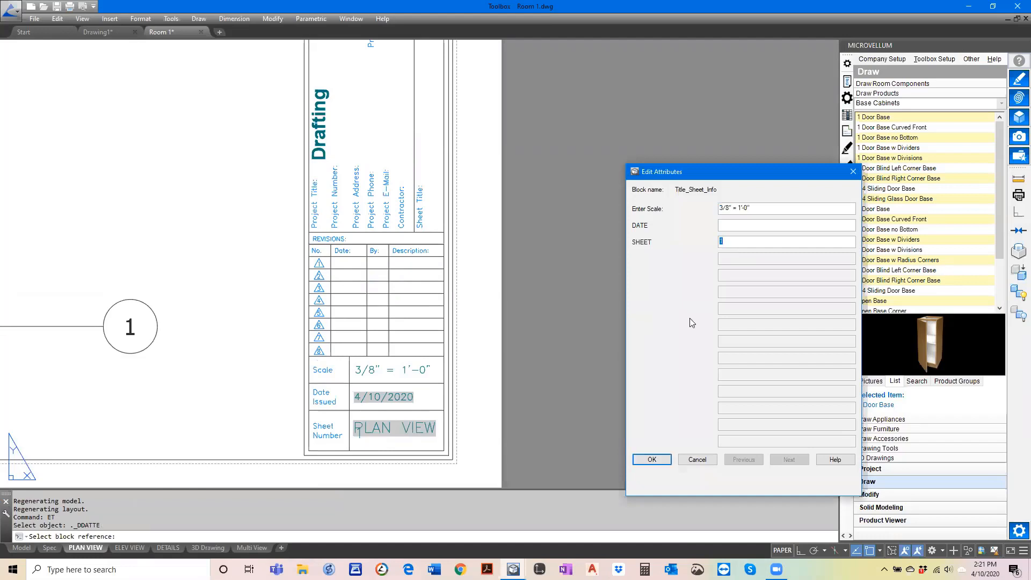
pyautogui.click(653, 460)
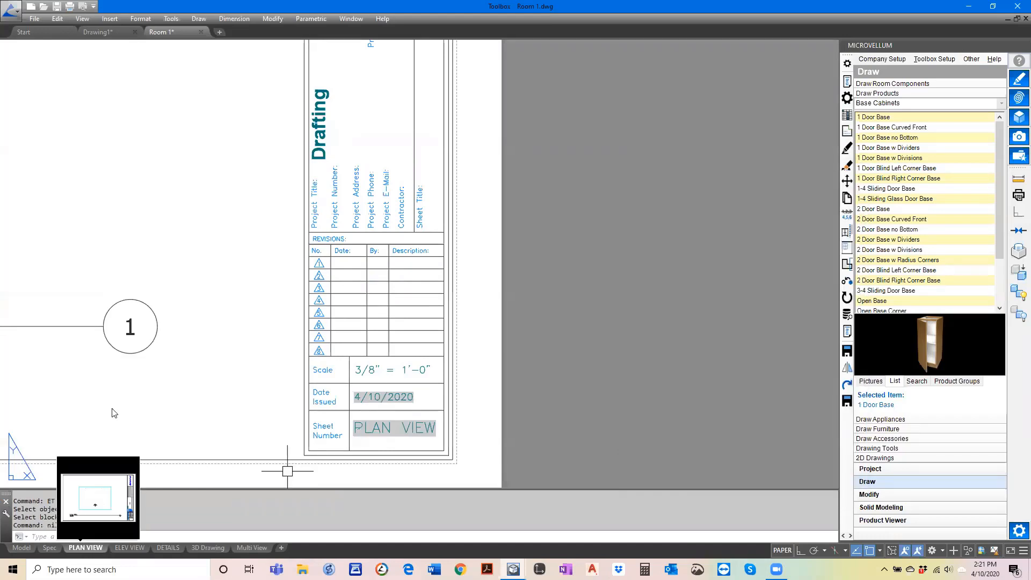
# Step: Rename the PLAN VIEW layout as 1.0
pyautogui.rightClick(86, 548)
pyautogui.click(112, 407)
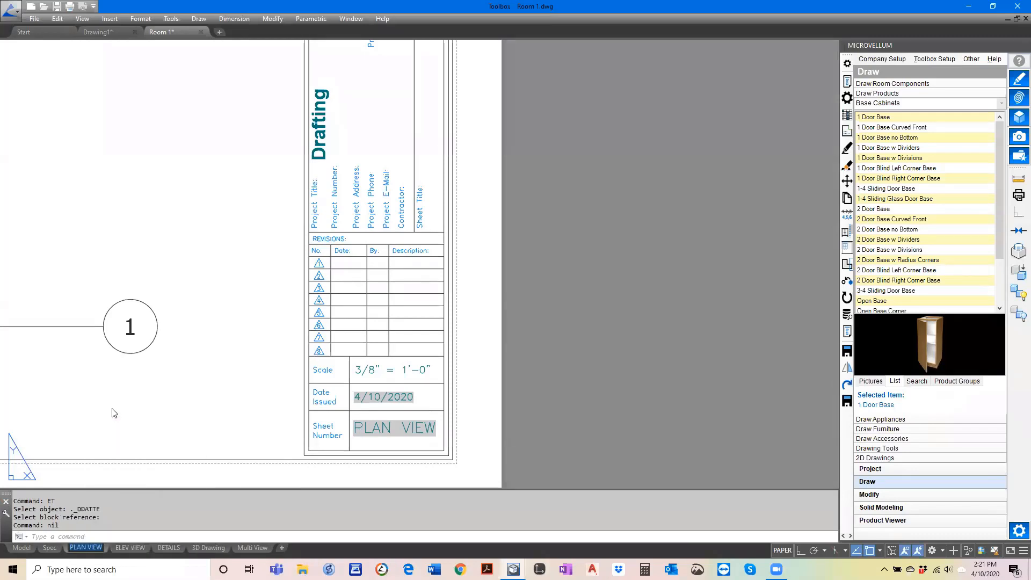
pyautogui.write('1.0')
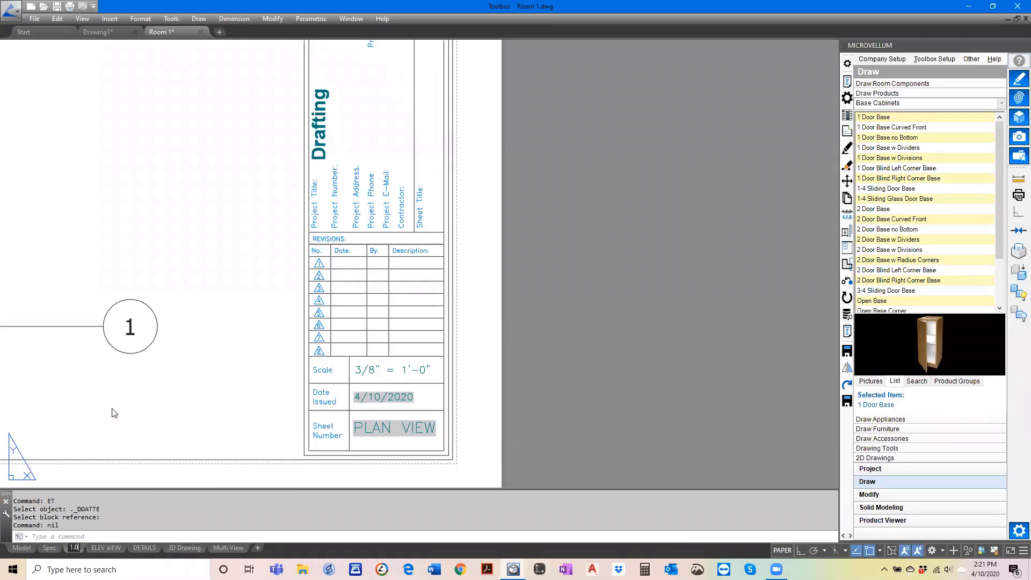
pyautogui.press('Return')
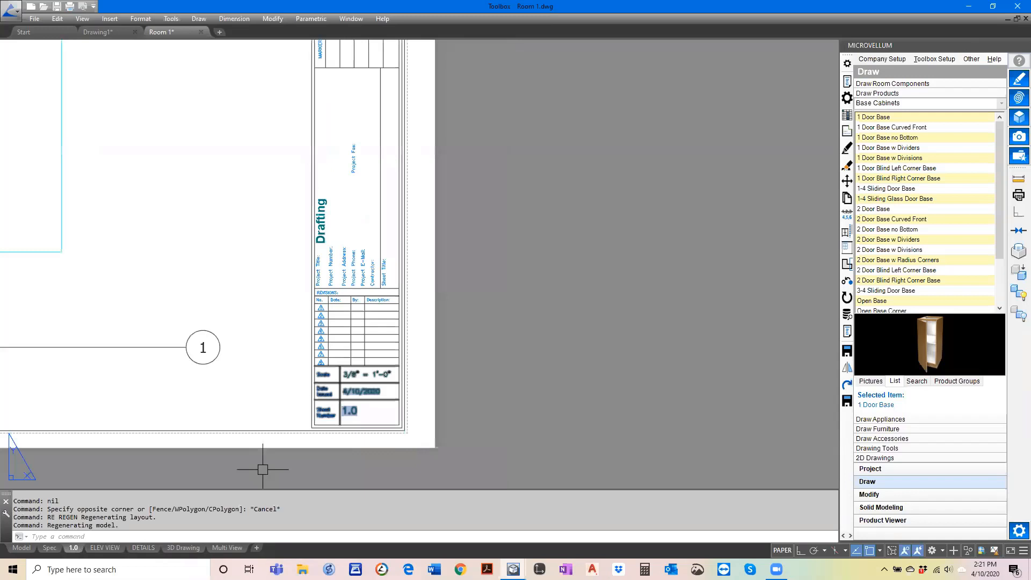
pyautogui.scroll(2, 355, 398)
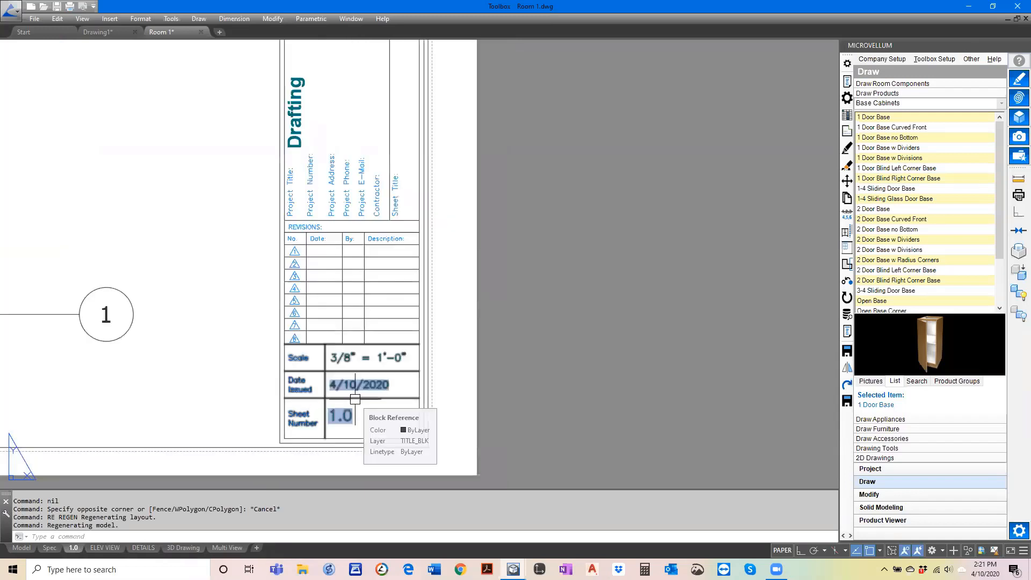
pyautogui.scroll(-2, 419, 384)
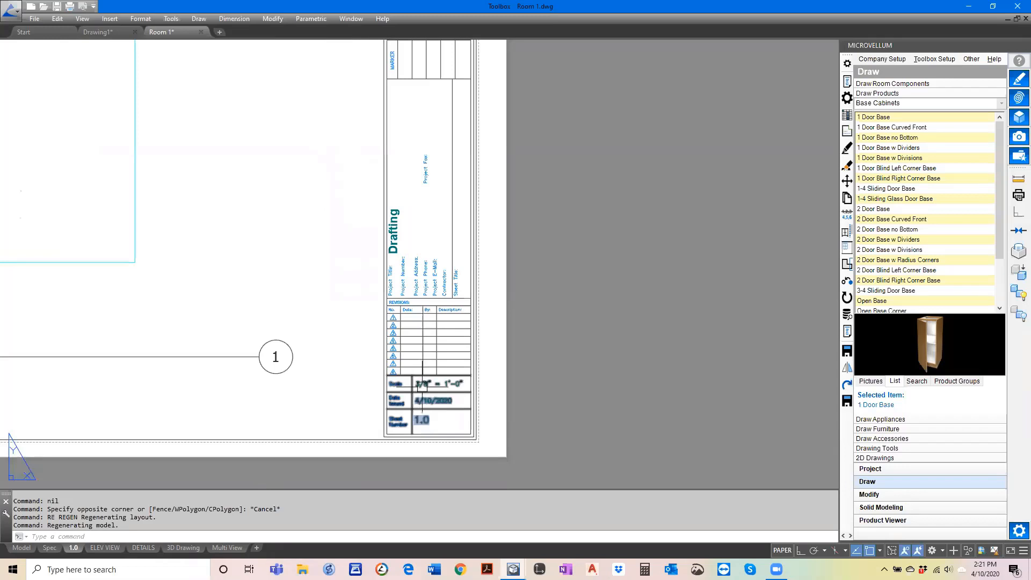
pyautogui.moveTo(253, 295); pyautogui.dragTo(334, 355, button='middle')
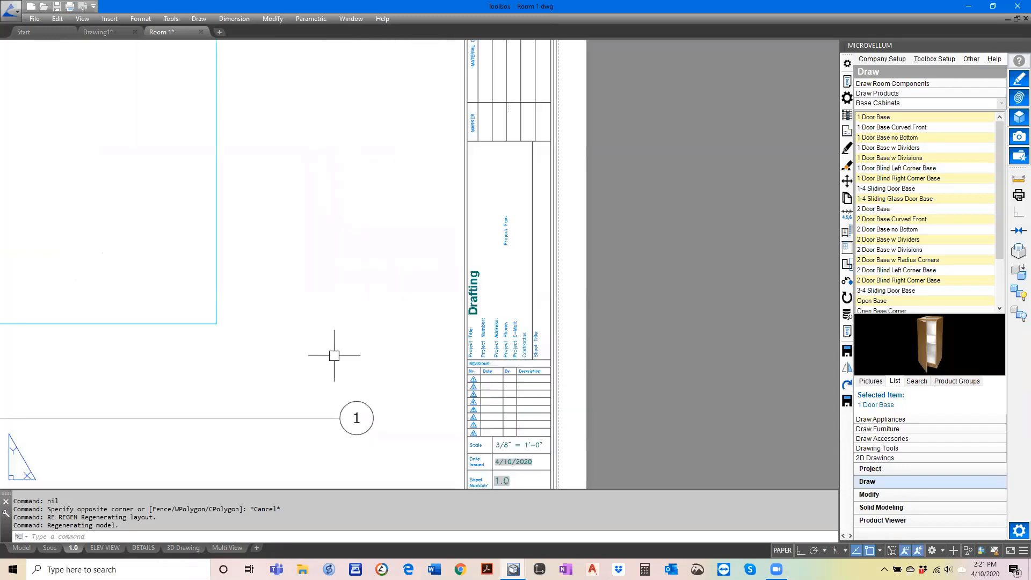
# Step: Create a multiline text box between the plan viewport and the title block and start inserting a field in it
pyautogui.write('T')
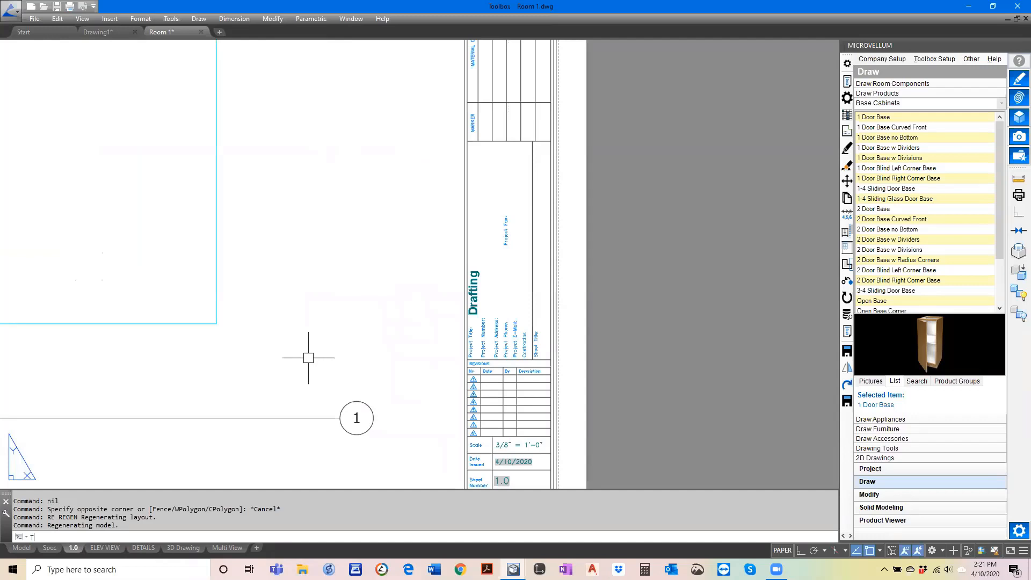
pyautogui.press('Return')
pyautogui.click(295, 329)
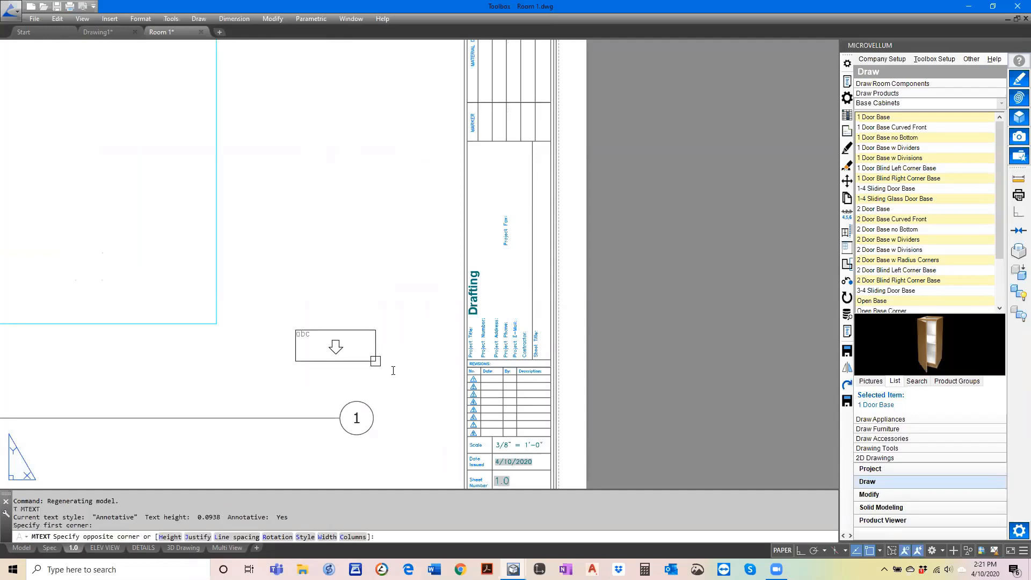
pyautogui.click(391, 368)
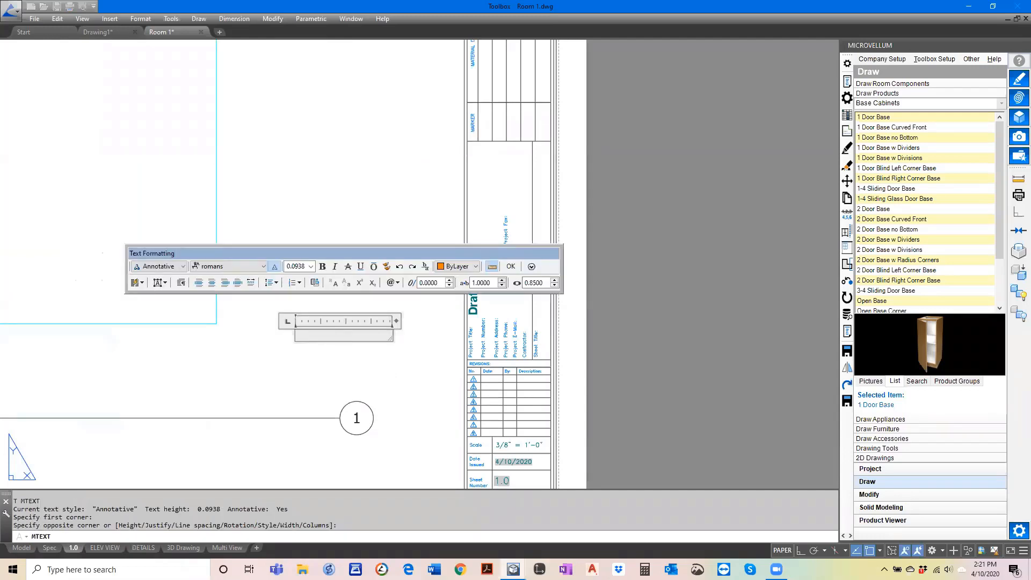
pyautogui.rightClick(328, 338)
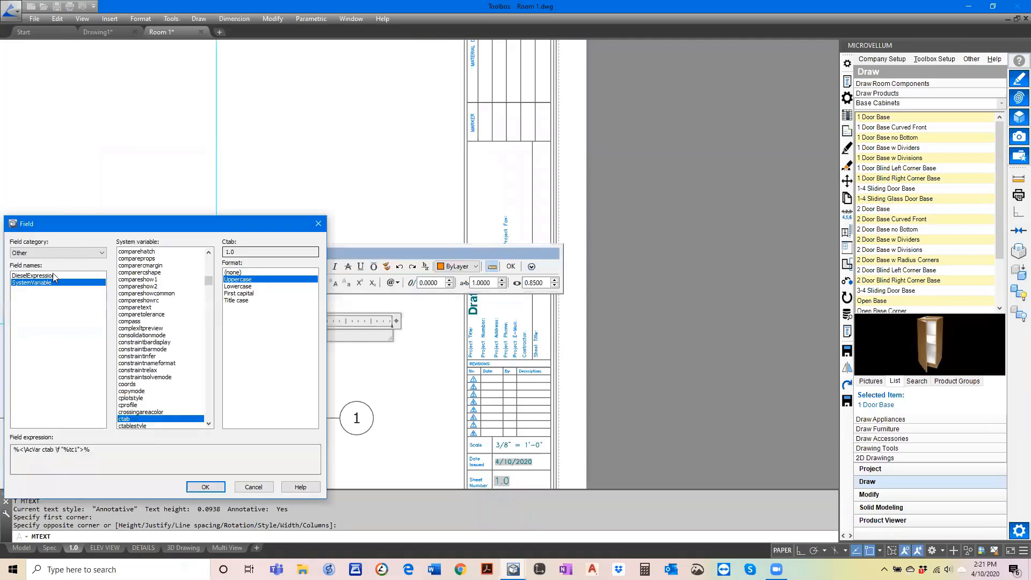
# Step: Insert an Object field for the plan viewport's Custom scale in the #" = 1'-0" format and finish the text
pyautogui.click(53, 253)
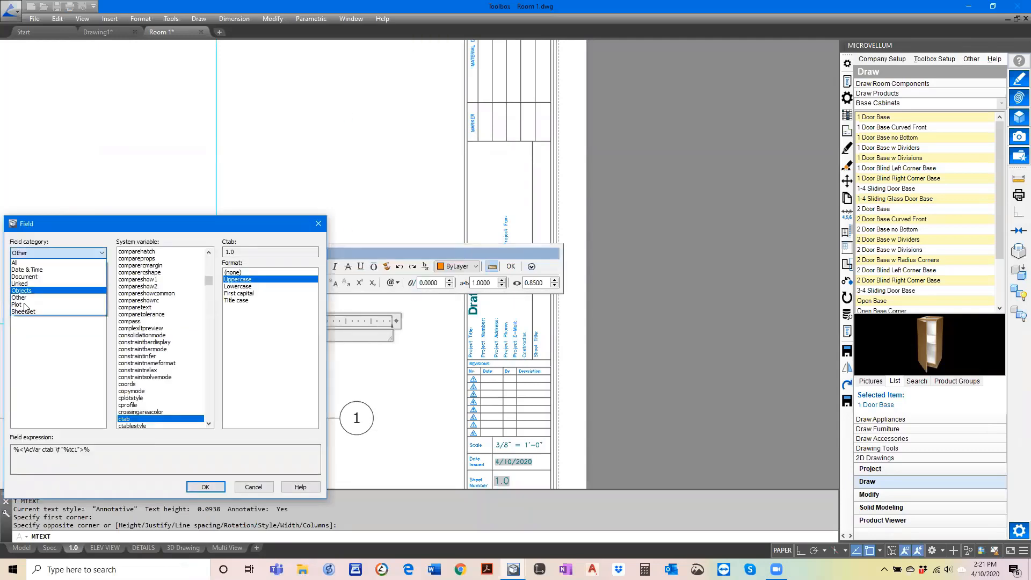
pyautogui.click(22, 291)
pyautogui.click(21, 297)
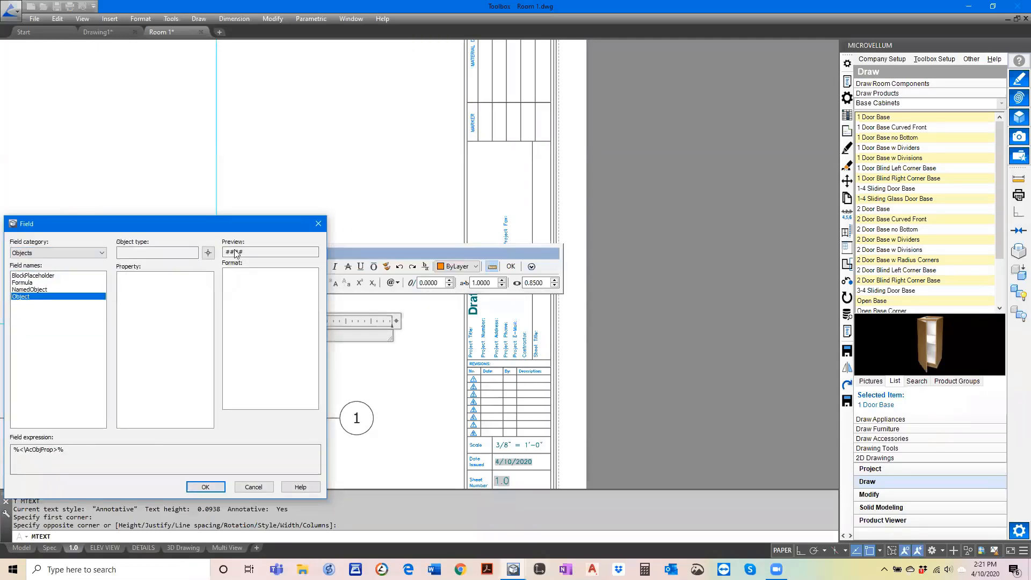
pyautogui.click(208, 253)
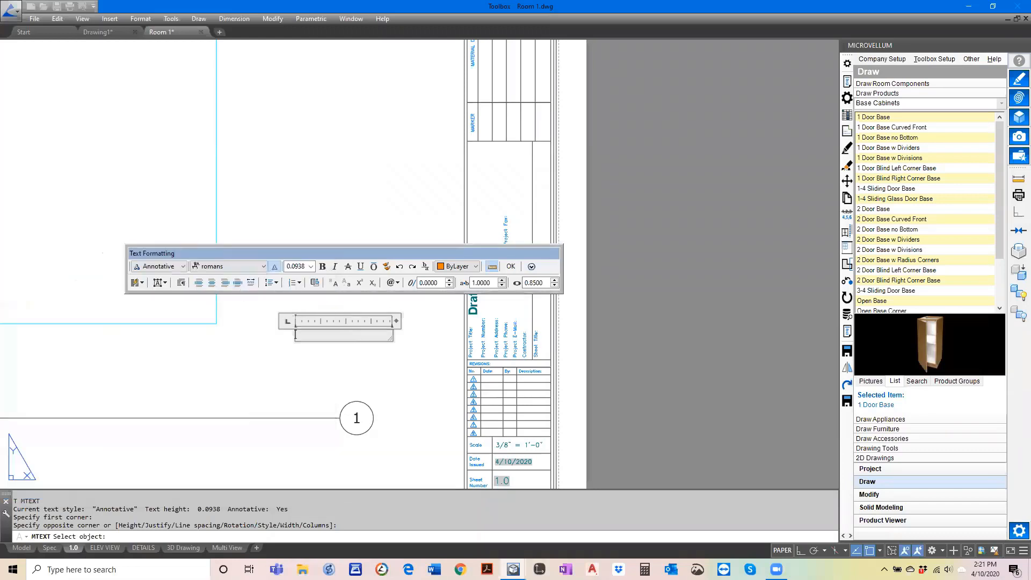
pyautogui.click(217, 210)
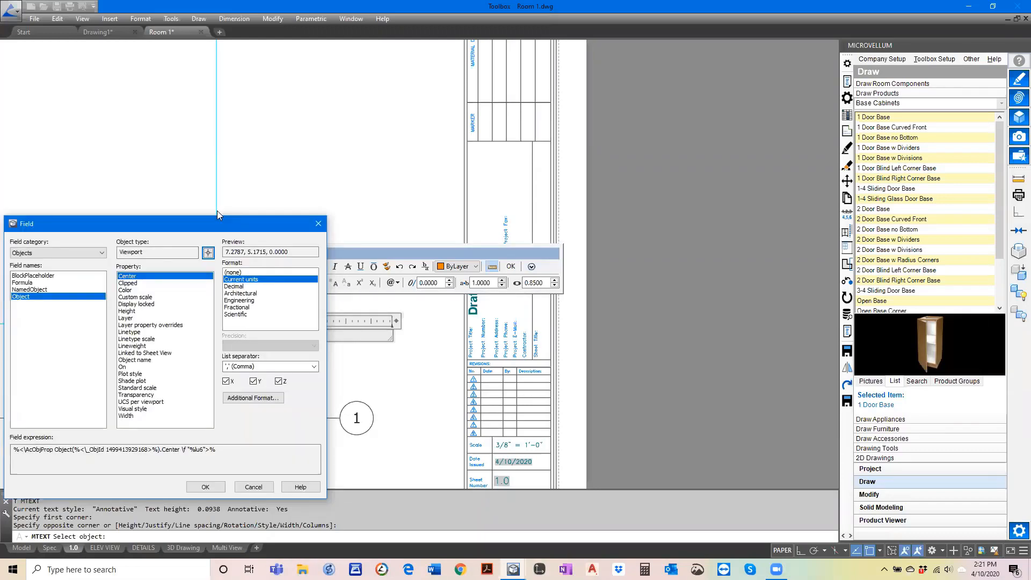
pyautogui.click(140, 298)
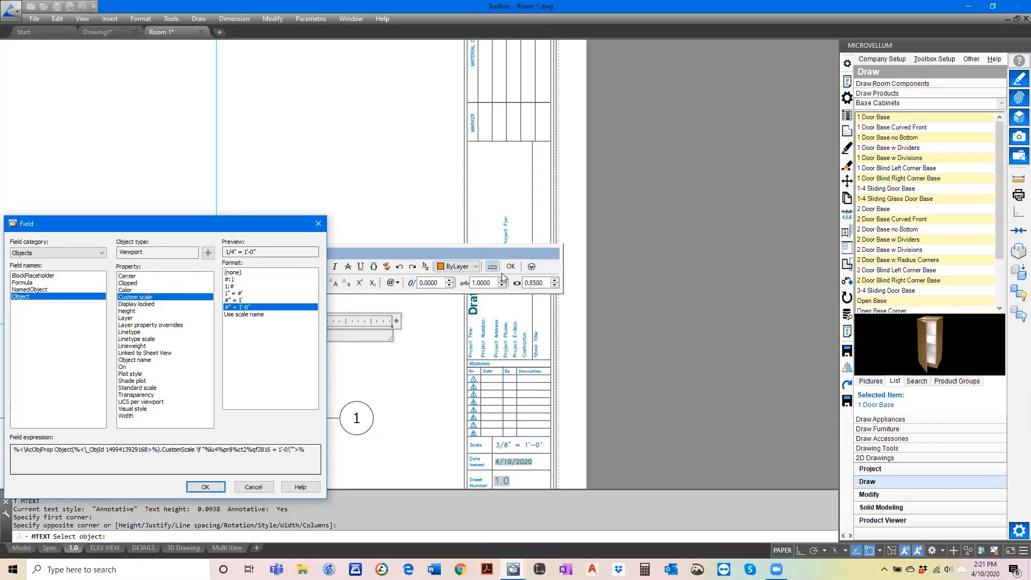
pyautogui.press('Return')
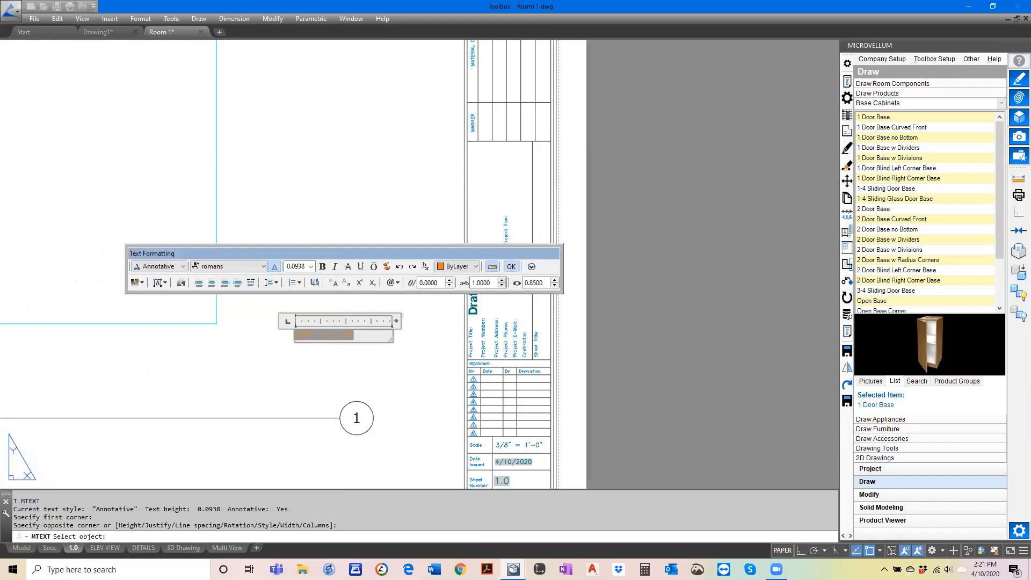
pyautogui.click(512, 266)
# Step: Set the plan viewport's scale to 1-1/2" = 1'-0"
pyautogui.scroll(-2, 446, 323)
pyautogui.click(355, 301)
pyautogui.scroll(1, 353, 302)
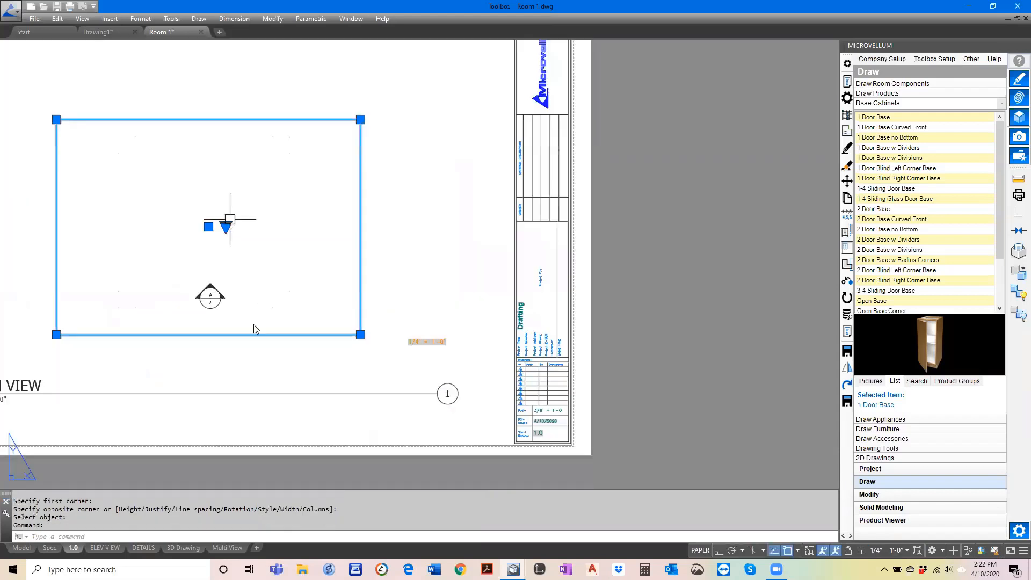
pyautogui.click(225, 228)
pyautogui.click(253, 324)
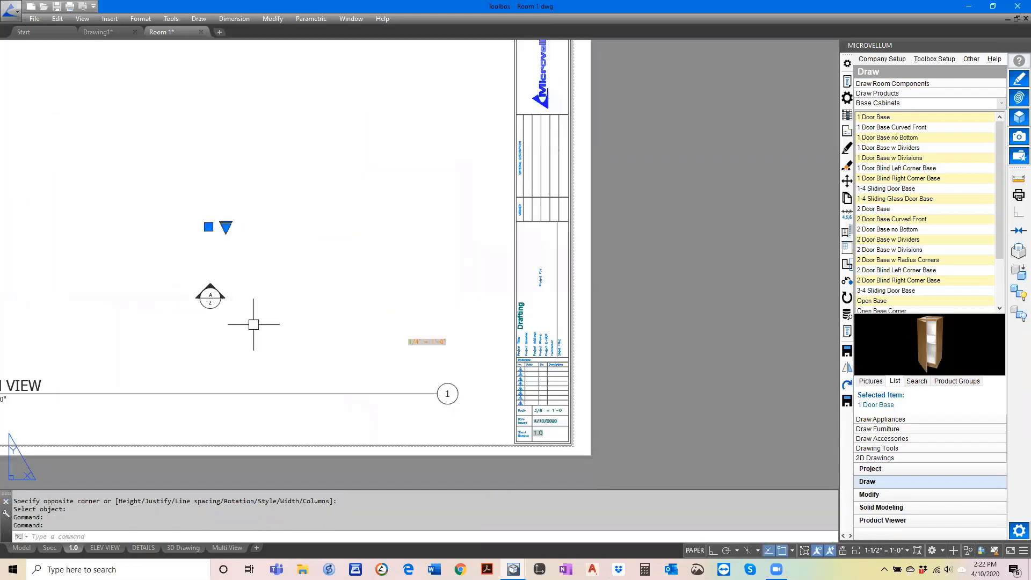
# Step: Regenerate the layout to update the viewport scale field, check its text, and clear the viewport selection
pyautogui.scroll(-2, 255, 334)
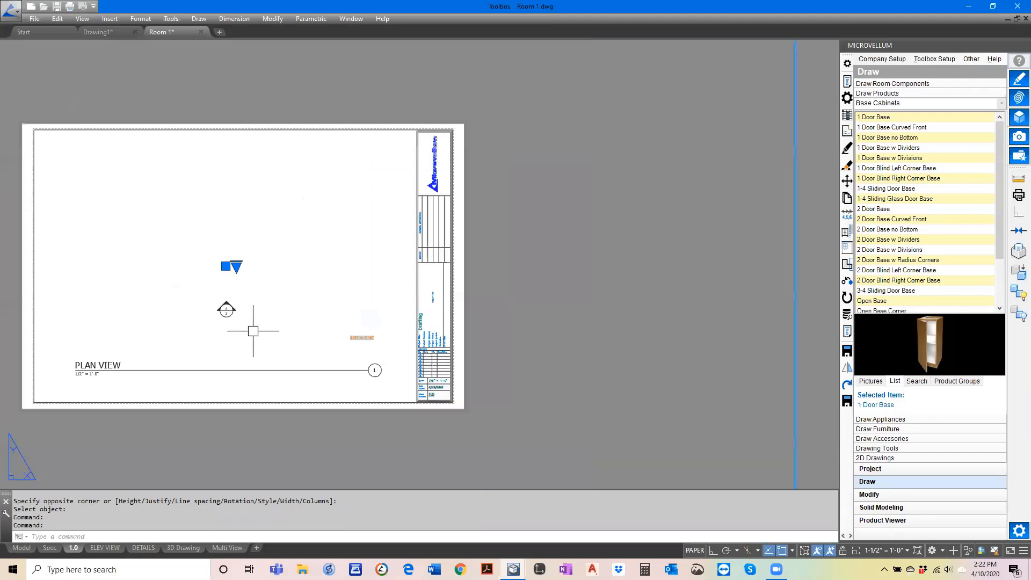
pyautogui.write('RE')
pyautogui.press('Return')
pyautogui.scroll(6, 336, 335)
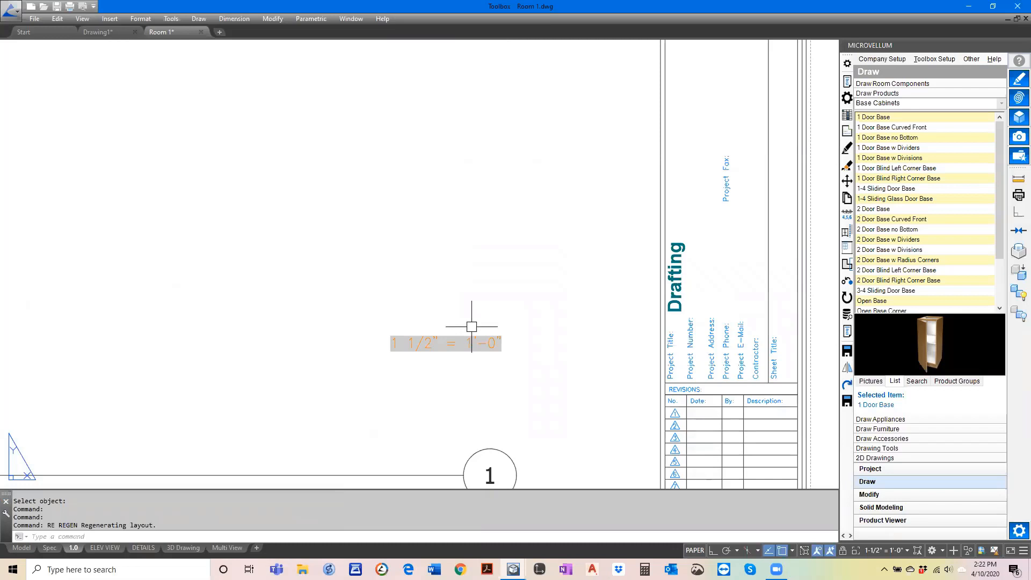
pyautogui.scroll(-6, 411, 279)
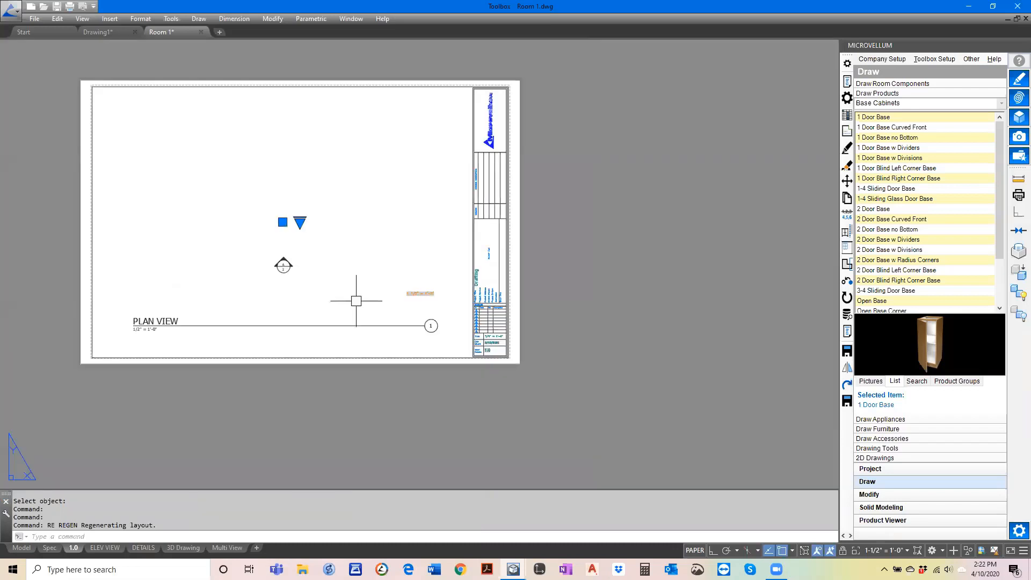
pyautogui.press('Escape')
pyautogui.scroll(2, 349, 303)
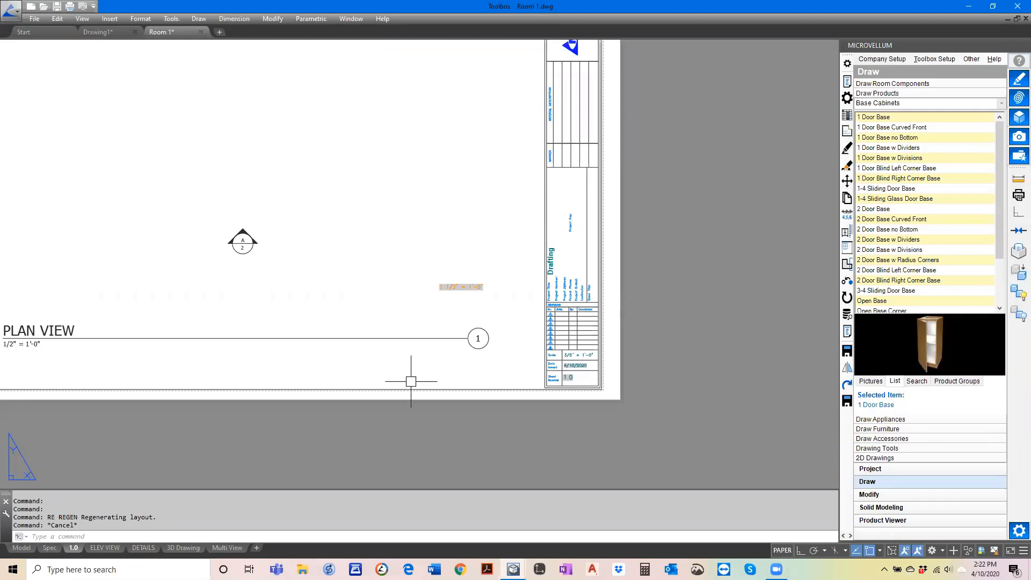
pyautogui.scroll(-4, 410, 381)
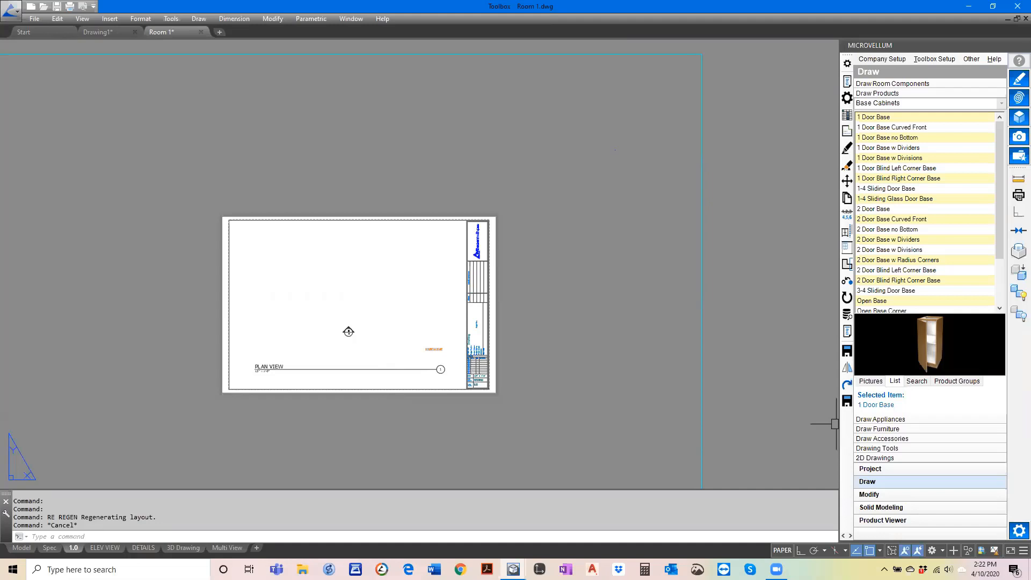
pyautogui.click(536, 258)
pyautogui.press('Escape')
pyautogui.press('Escape')
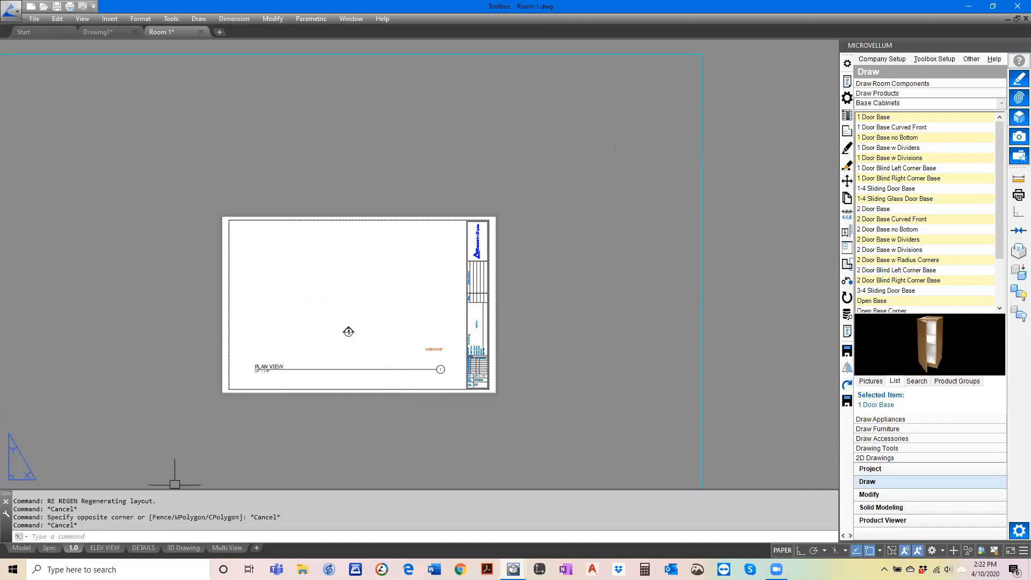
# Step: Switch to model space, display the Tool Palettes, and move them beside the PLAN VIEW area
pyautogui.click(21, 548)
pyautogui.press('Escape')
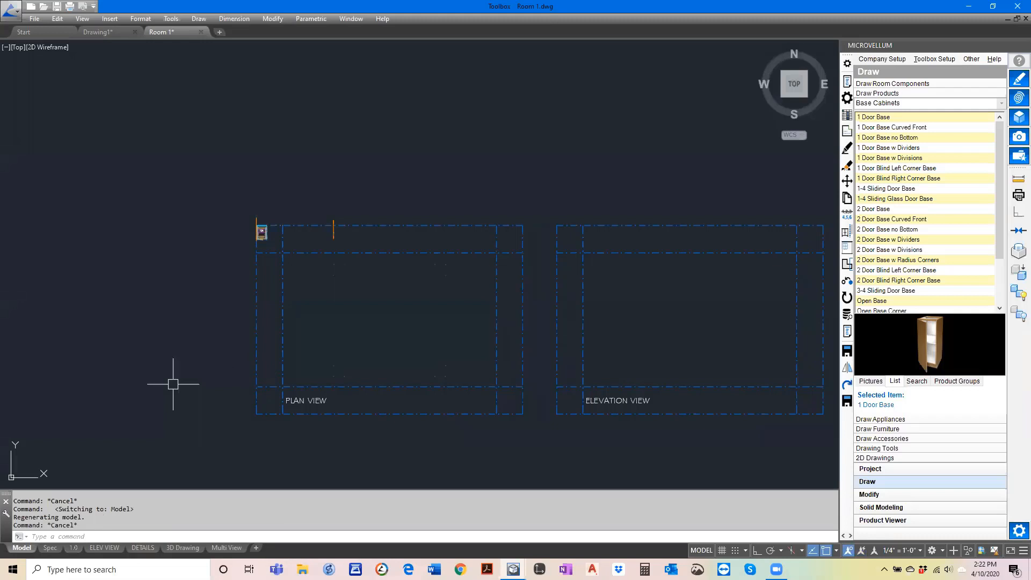
pyautogui.hotkey('ctrl', '3')
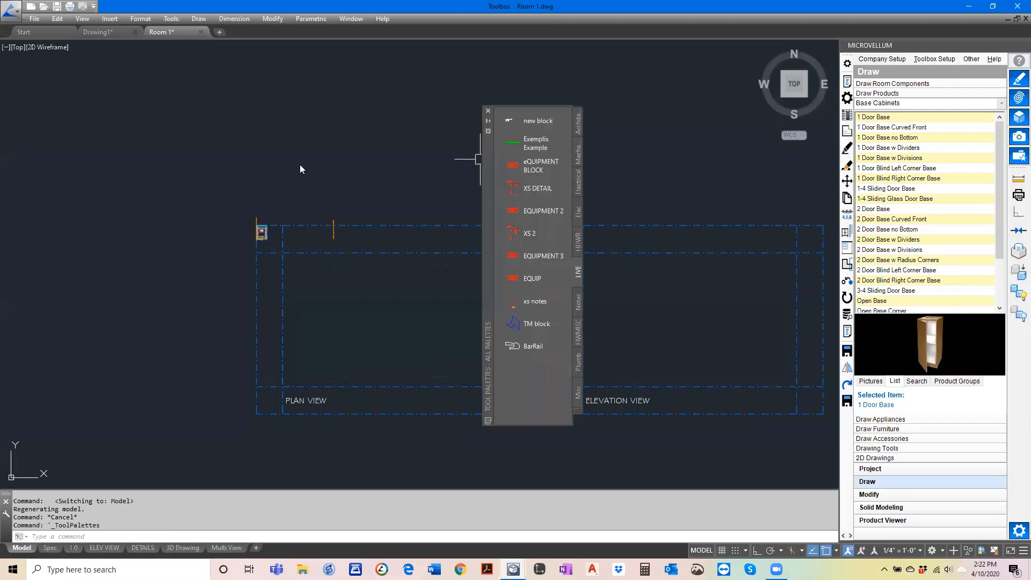
pyautogui.moveTo(299, 164); pyautogui.dragTo(151, 189)
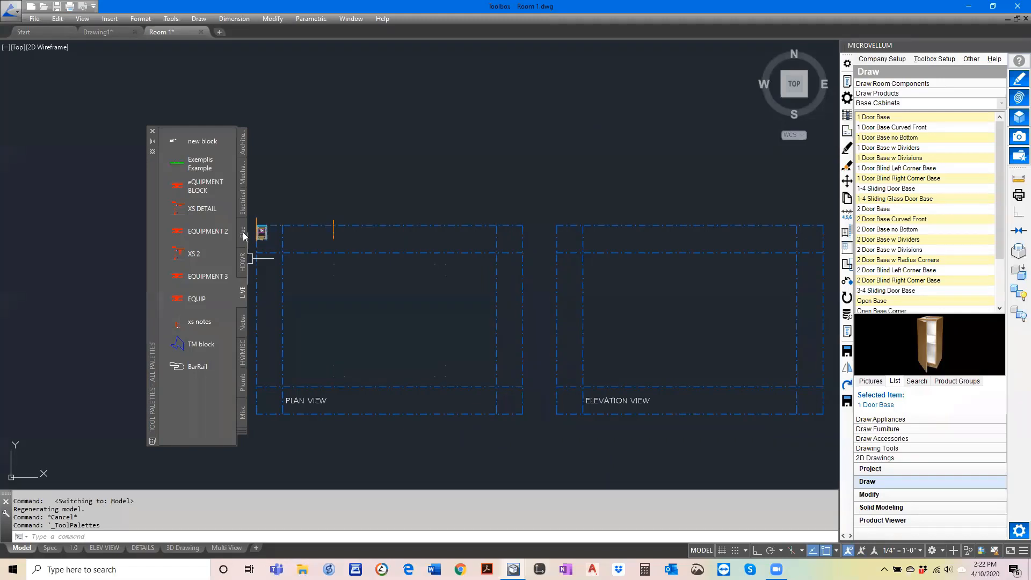
# Step: Insert the DUPLEX FACE block from the Elec tool palette inside the PLAN VIEW area
pyautogui.click(243, 232)
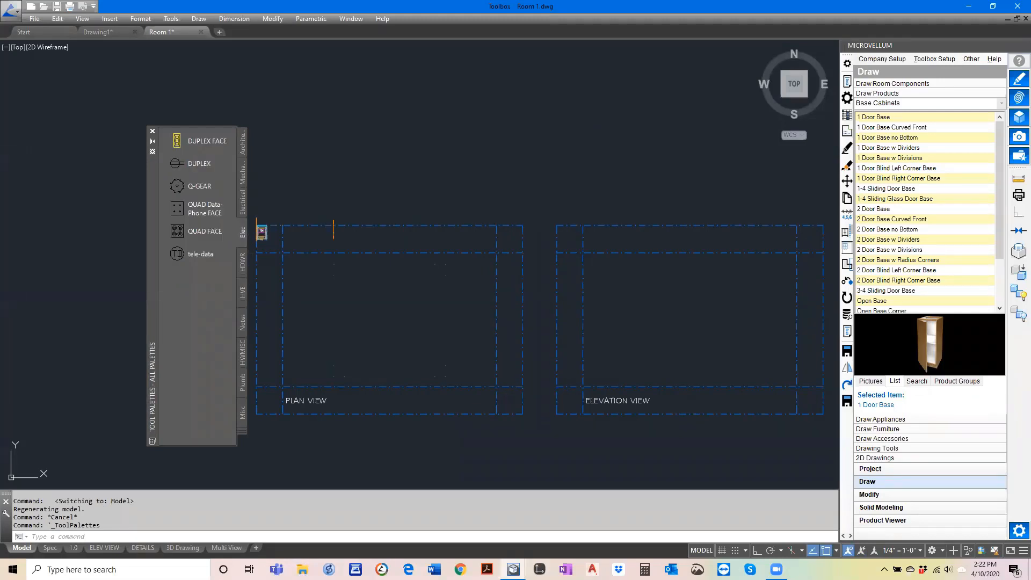
pyautogui.click(204, 141)
pyautogui.scroll(5, 368, 265)
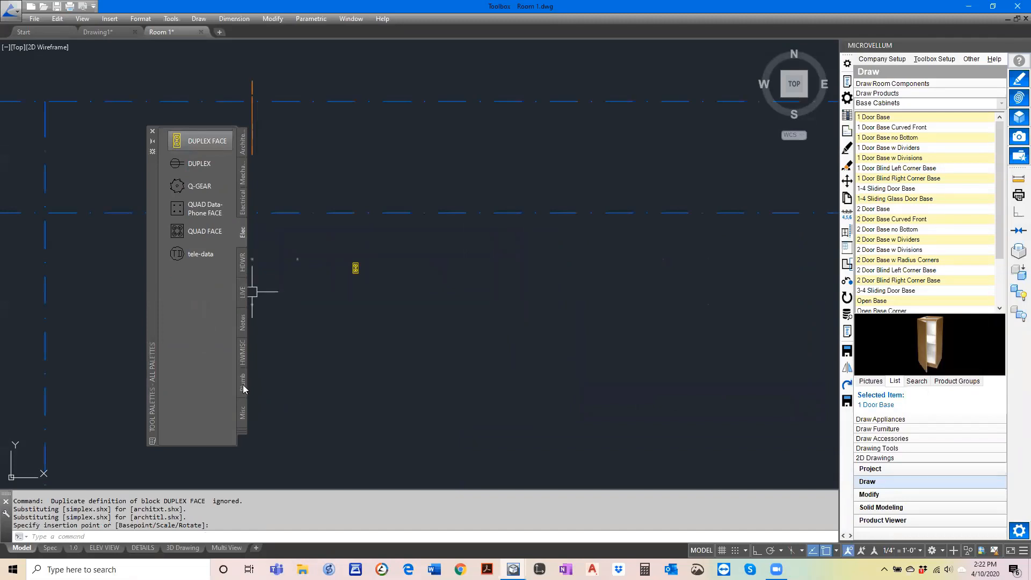
# Step: Insert the SINK CONNECTIONS block from the Plumb tool palette beside the duplex outlet
pyautogui.click(242, 383)
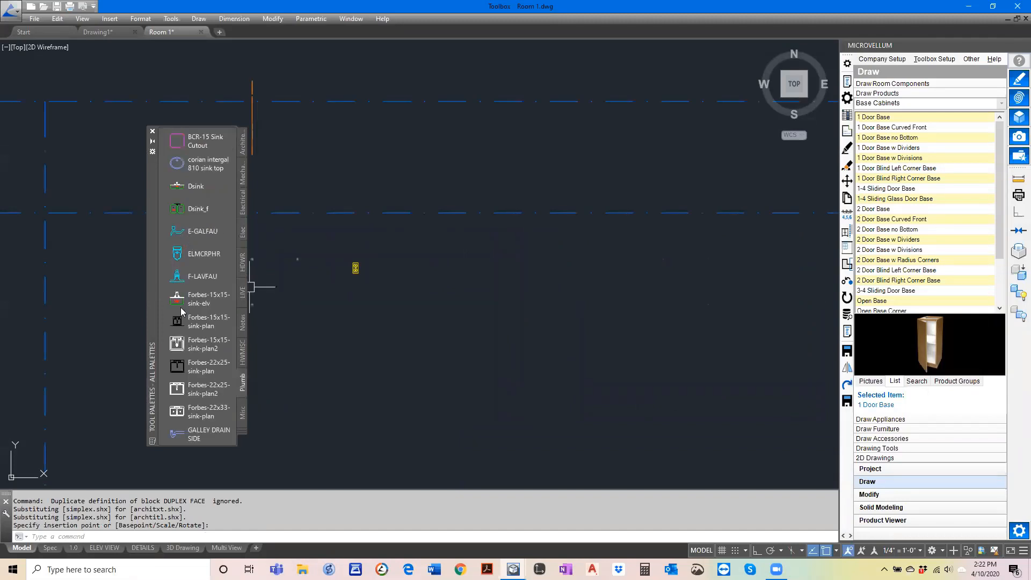
pyautogui.scroll(-4, 177, 435)
pyautogui.scroll(-3, 177, 434)
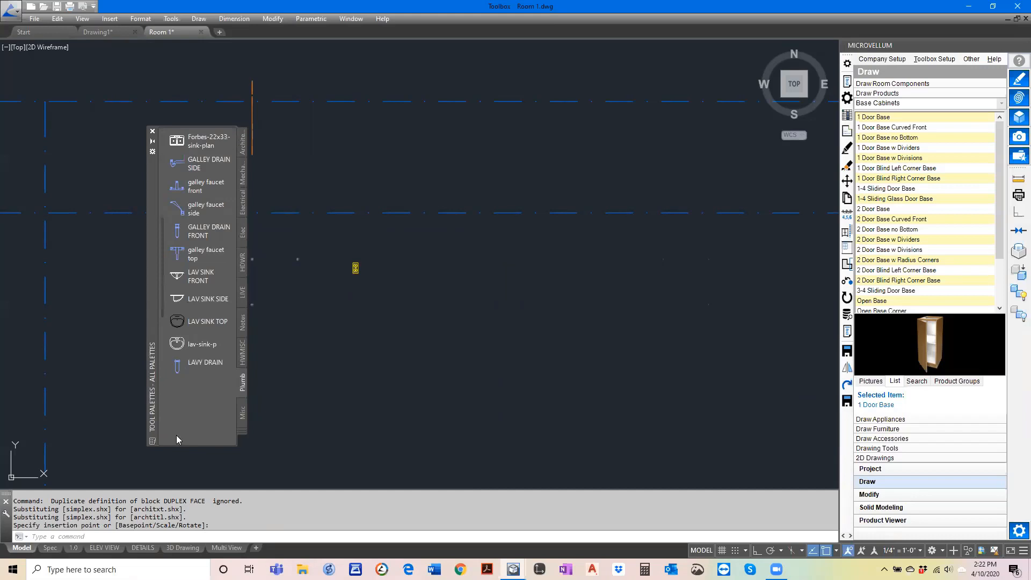
pyautogui.click(179, 433)
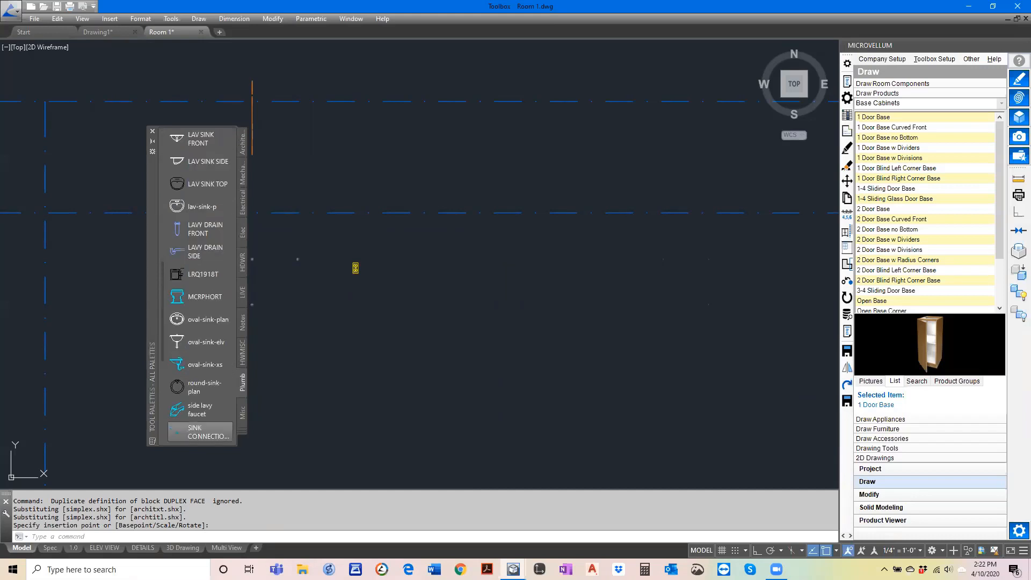
pyautogui.click(400, 263)
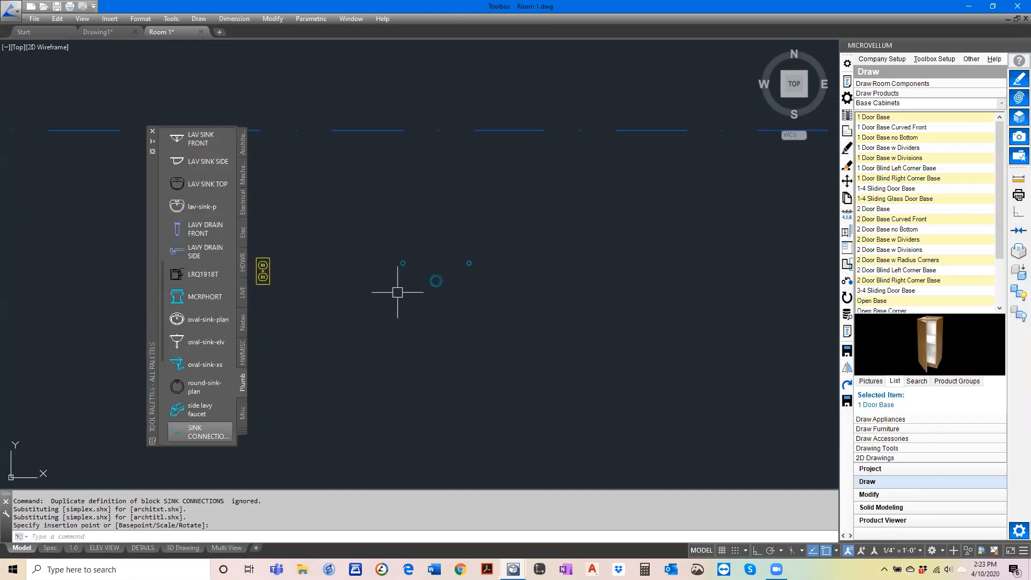
pyautogui.scroll(-2, 397, 292)
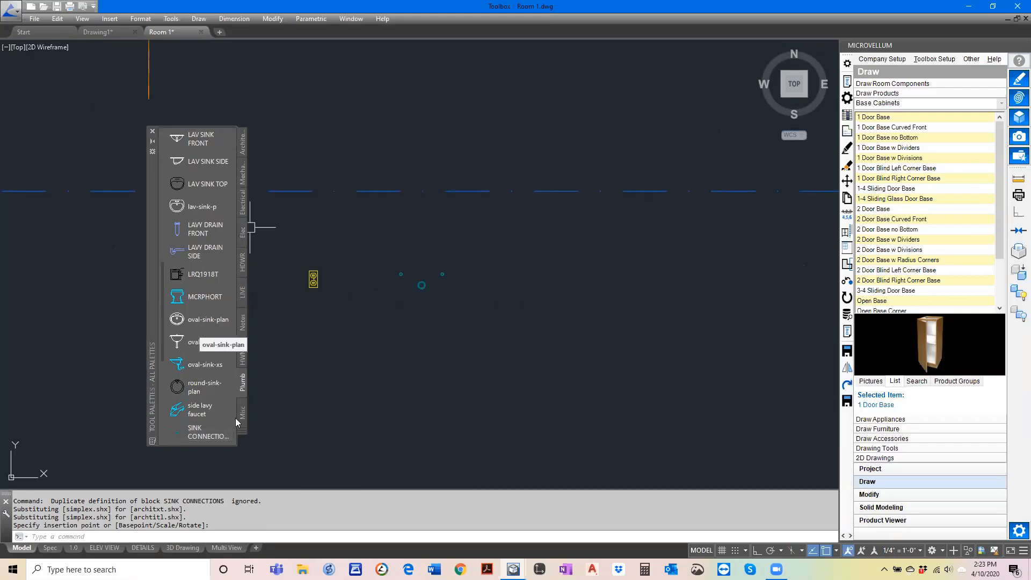
# Step: Show the LIVE tool palette and browse the Microvellum data to the Graphics\Moldings folder in File Explorer
pyautogui.click(243, 292)
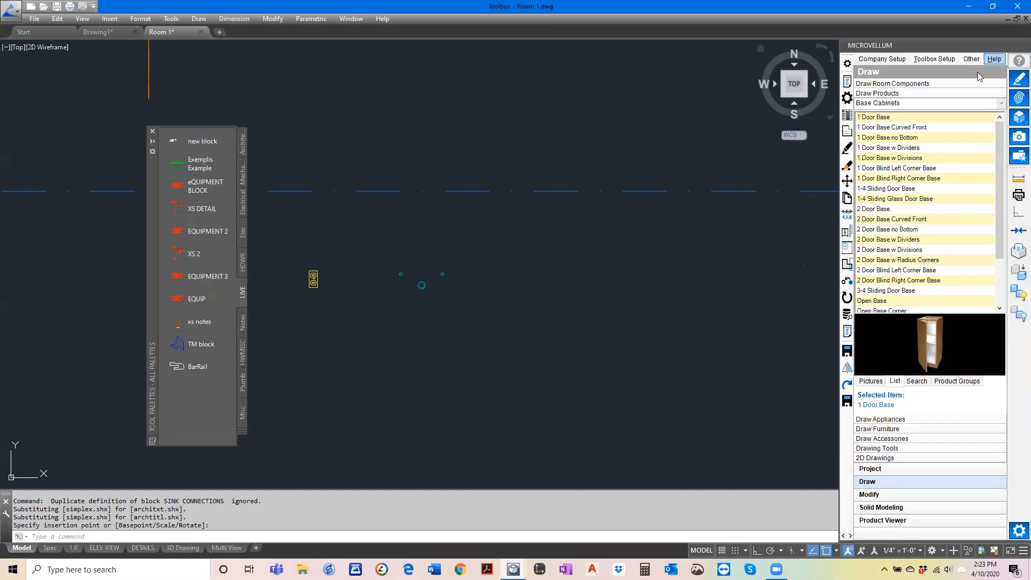
pyautogui.click(994, 59)
pyautogui.press('Return')
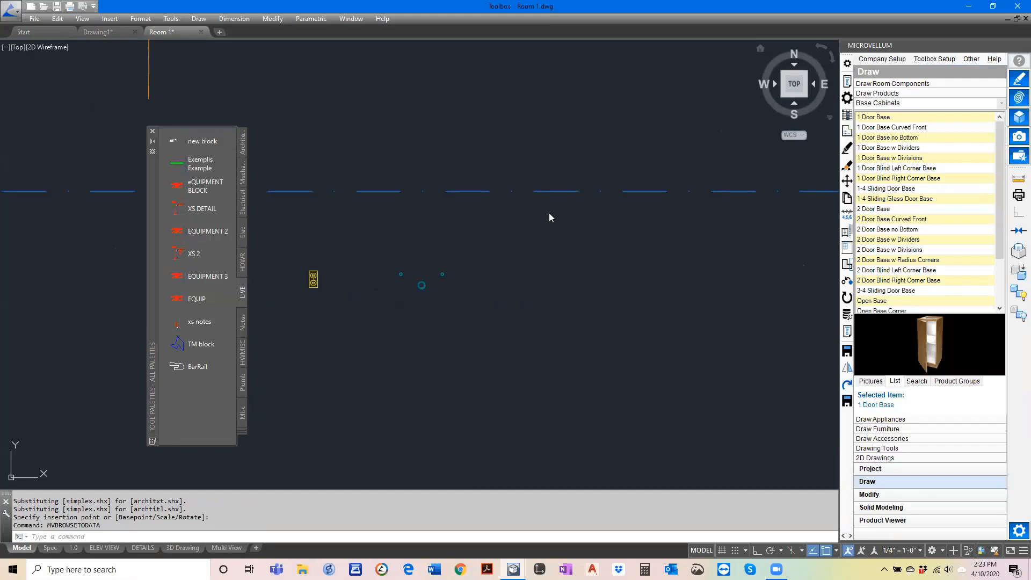
pyautogui.doubleClick(337, 201)
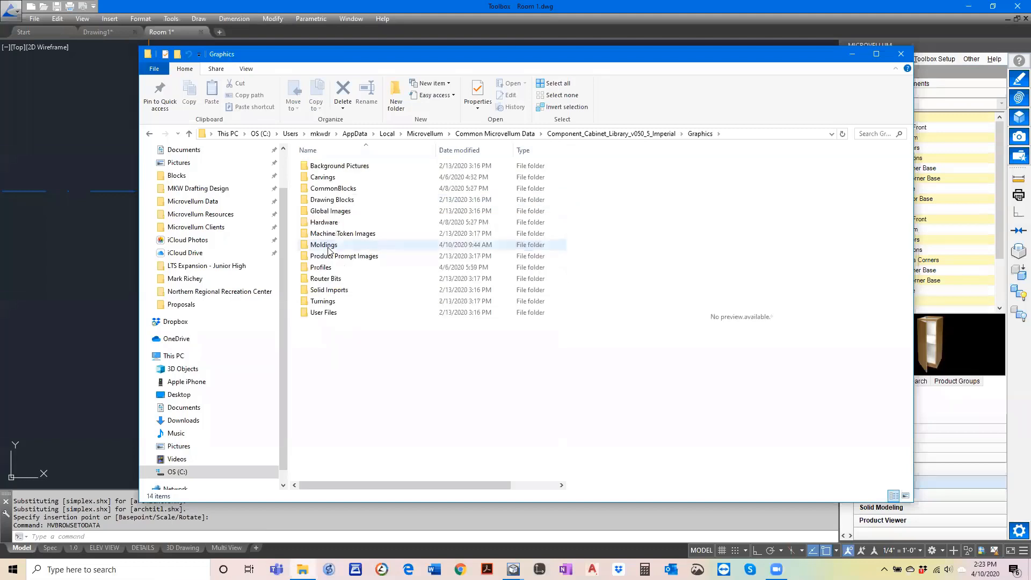
pyautogui.doubleClick(325, 244)
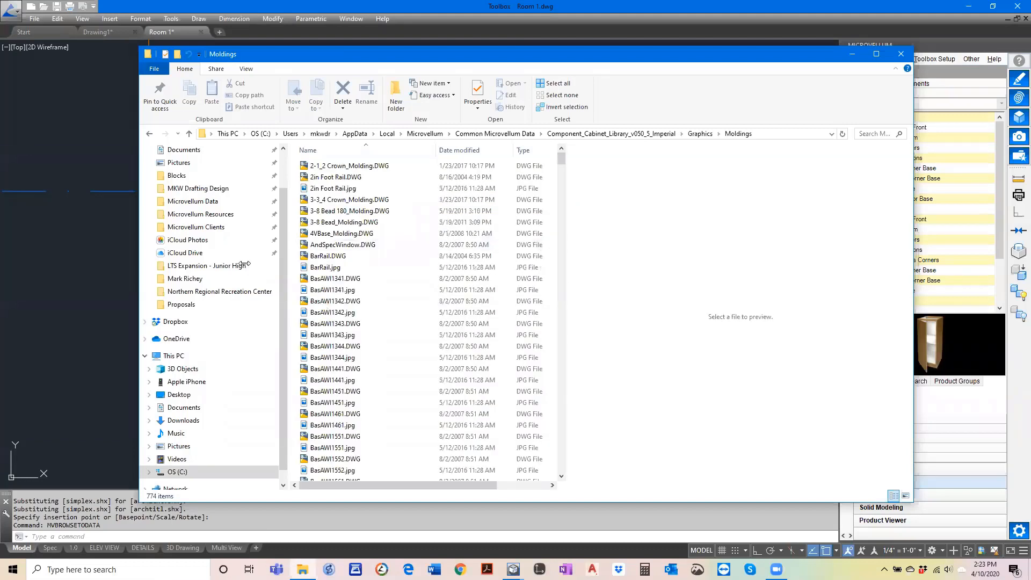
# Step: Add the ChrAWI10431.DWG molding from the Moldings folder to the LIVE tool palette and minimize File Explorer
pyautogui.moveTo(139, 293); pyautogui.dragTo(350, 295)
pyautogui.scroll(-6, 539, 299)
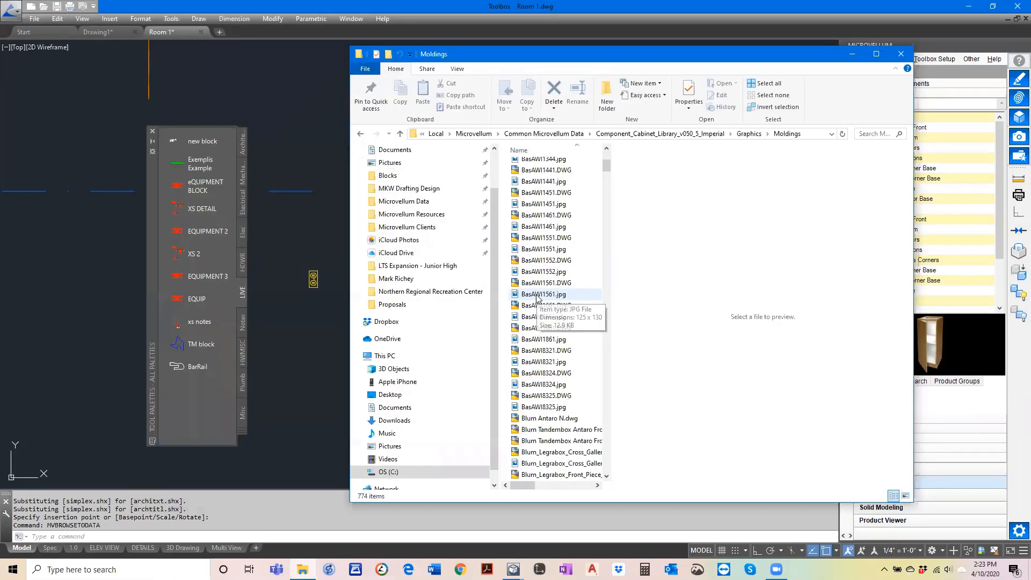
pyautogui.scroll(-20, 537, 298)
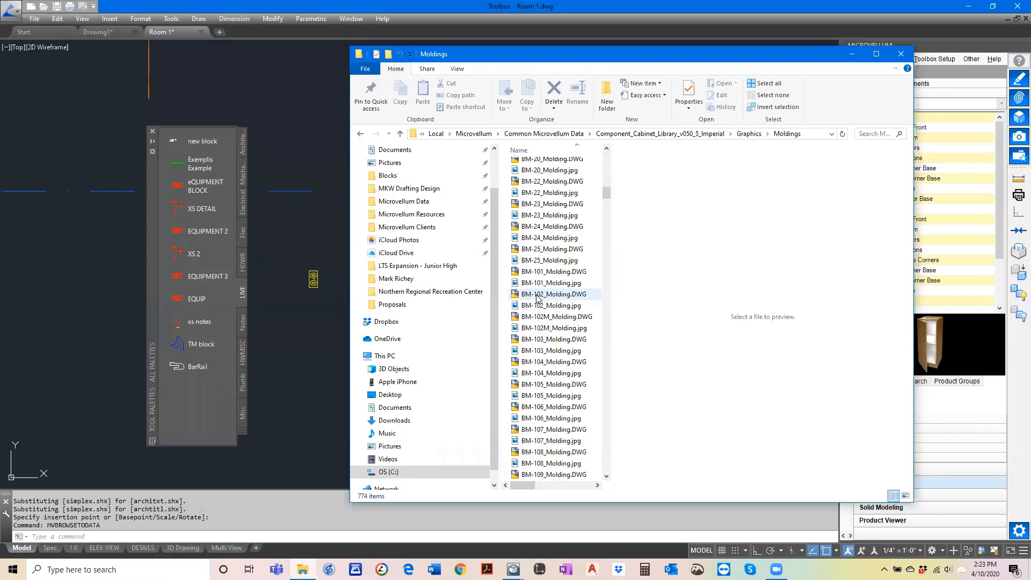
pyautogui.scroll(-20, 538, 383)
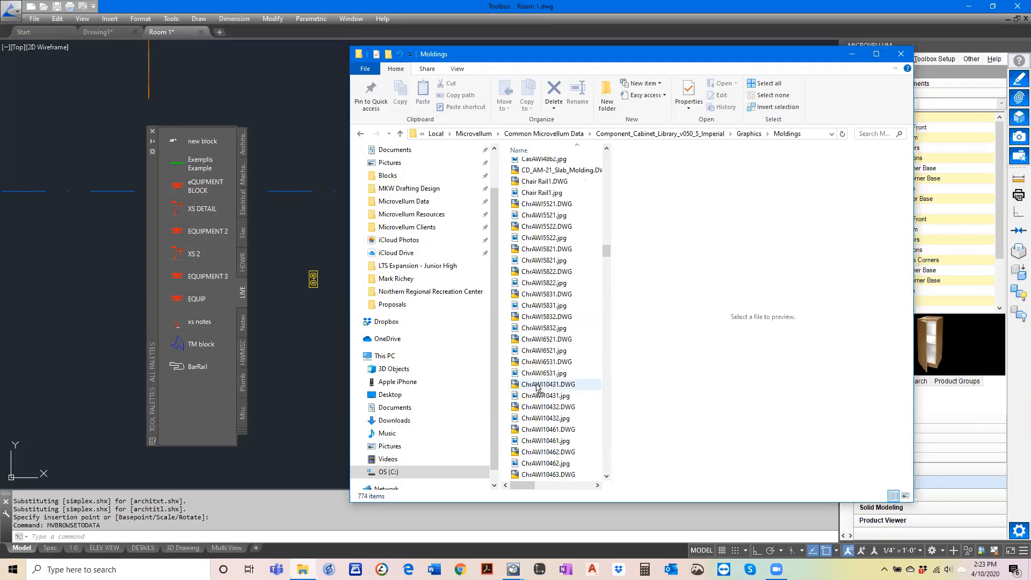
pyautogui.moveTo(537, 385); pyautogui.dragTo(195, 392)
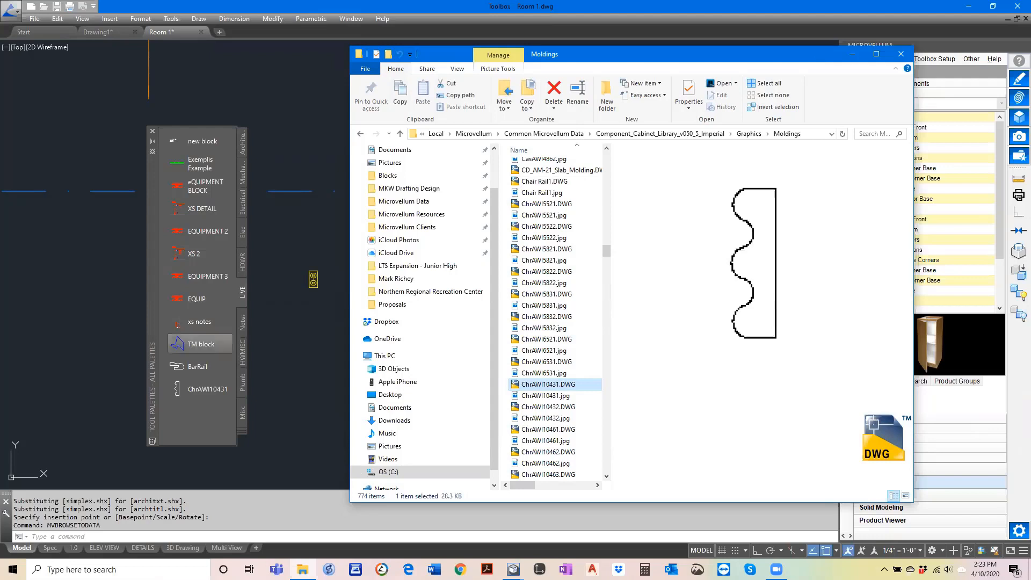
pyautogui.click(854, 55)
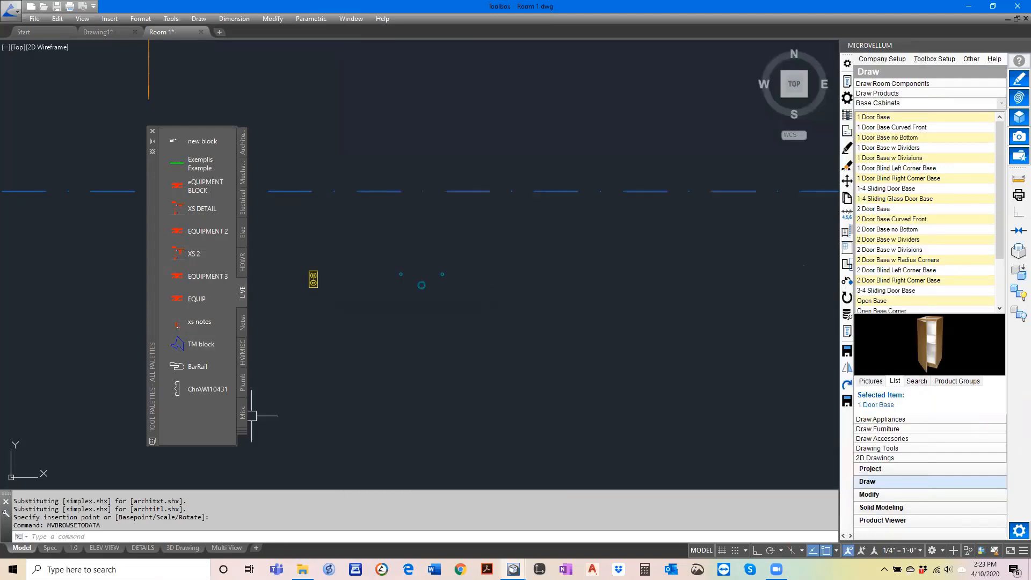
pyautogui.scroll(4, 301, 394)
pyautogui.click(334, 376)
pyautogui.press('Escape')
pyautogui.click(326, 388)
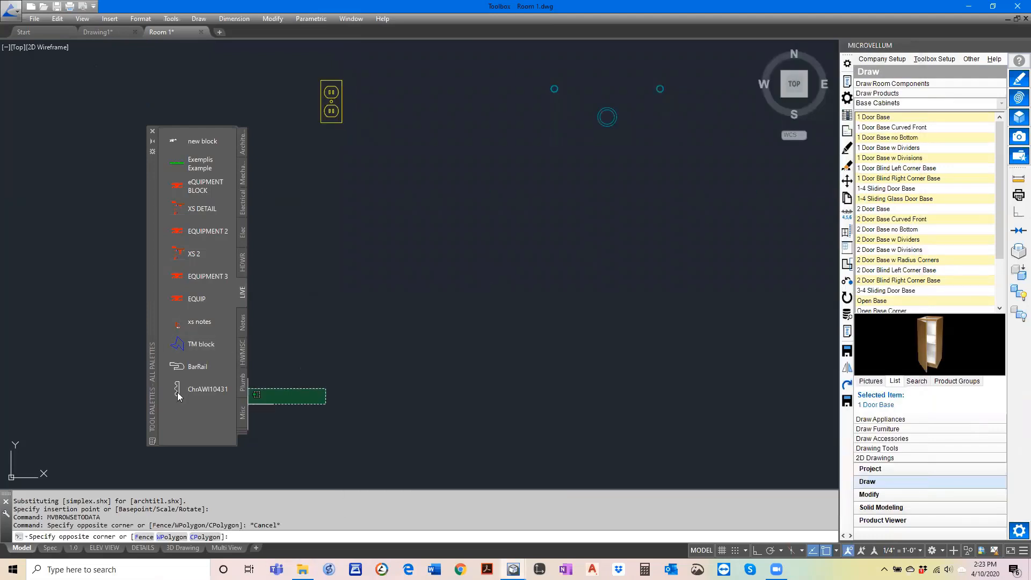
pyautogui.press('Escape')
pyautogui.press('Escape')
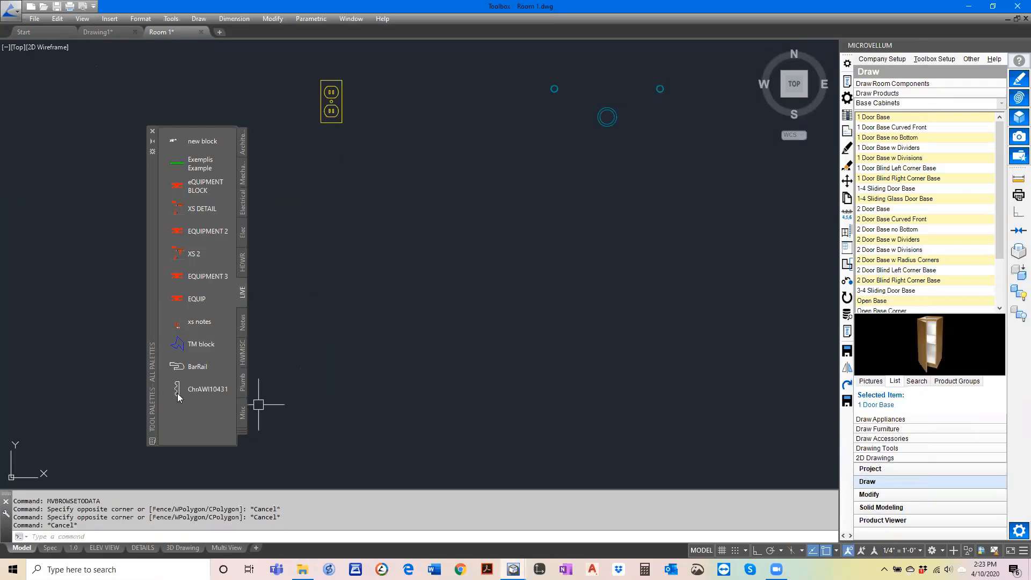
# Step: Insert two copies of the ChrAWI10431 molding block from the LIVE tool palette below the duplex outlet
pyautogui.click(208, 388)
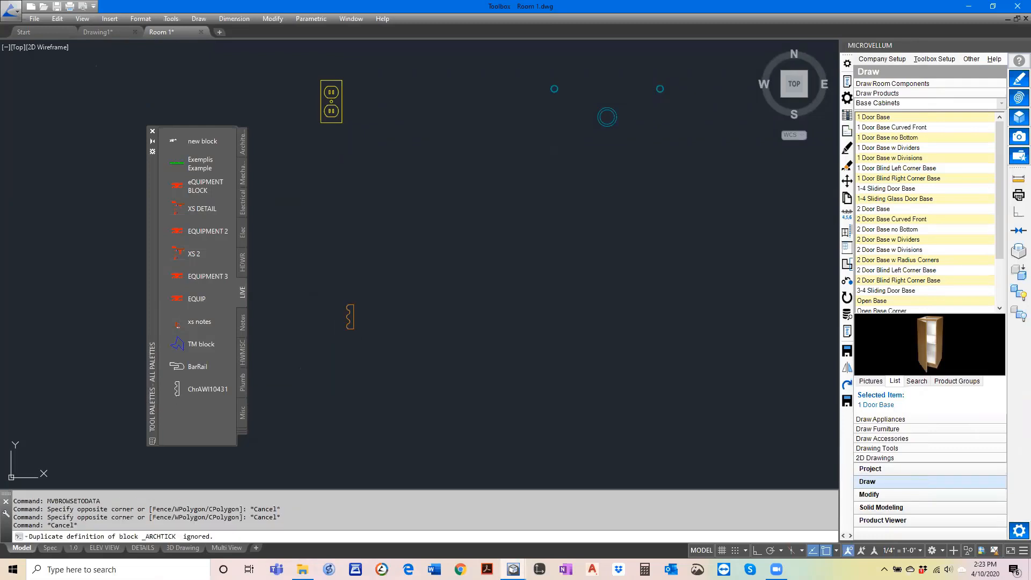
pyautogui.click(349, 317)
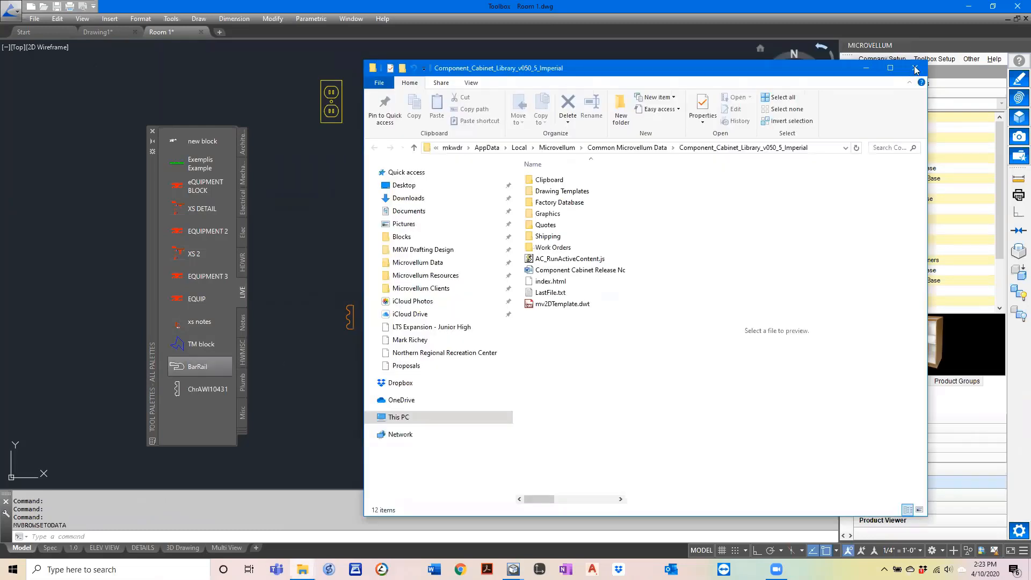
pyautogui.click(192, 390)
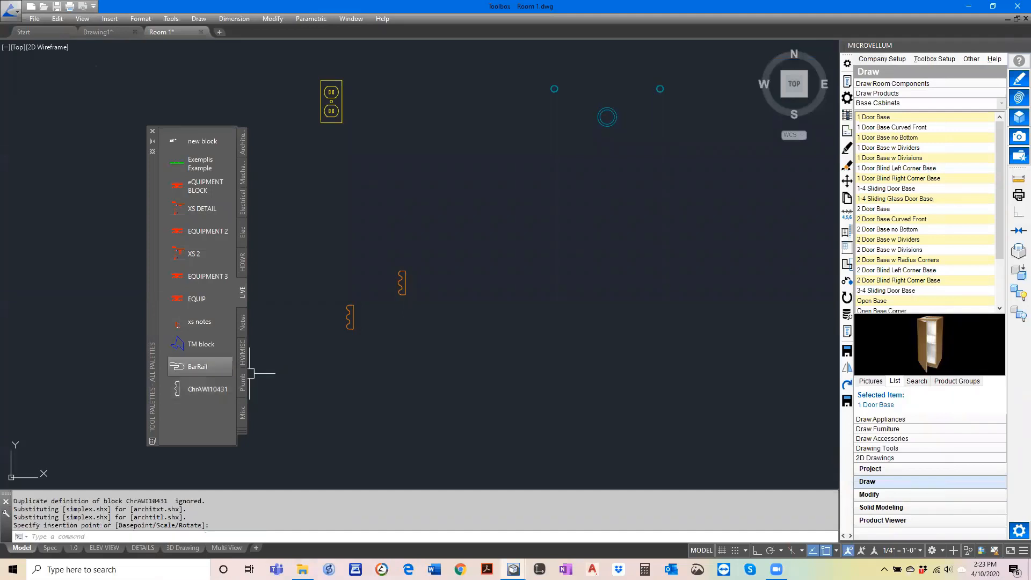
# Step: Insert the BarRail block and the xs notes equipment note from the LIVE tool palette beside the molding profiles
pyautogui.click(198, 366)
pyautogui.moveTo(187, 279); pyautogui.dragTo(225, 323)
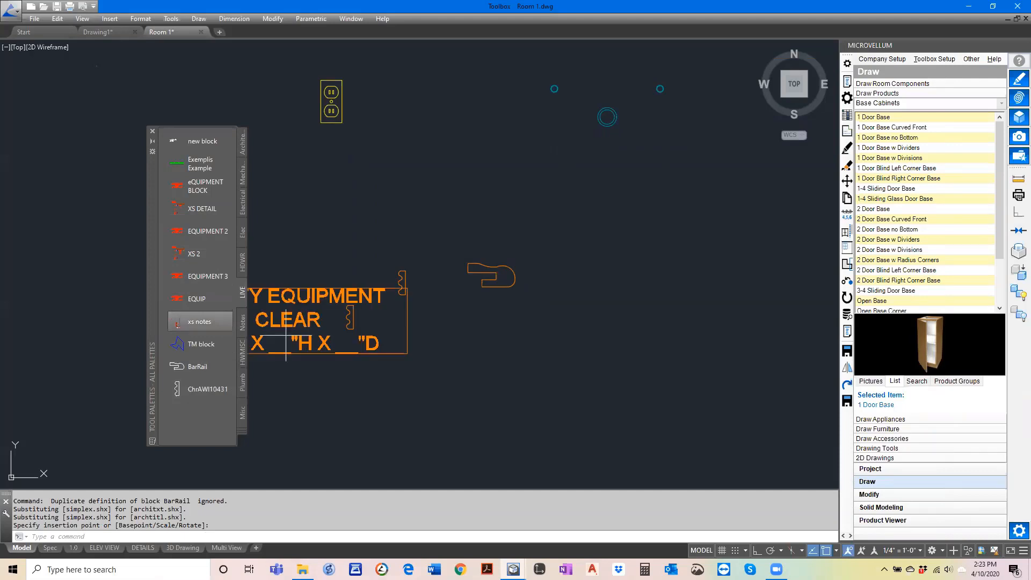
pyautogui.scroll(-1, 361, 340)
pyautogui.click(589, 339)
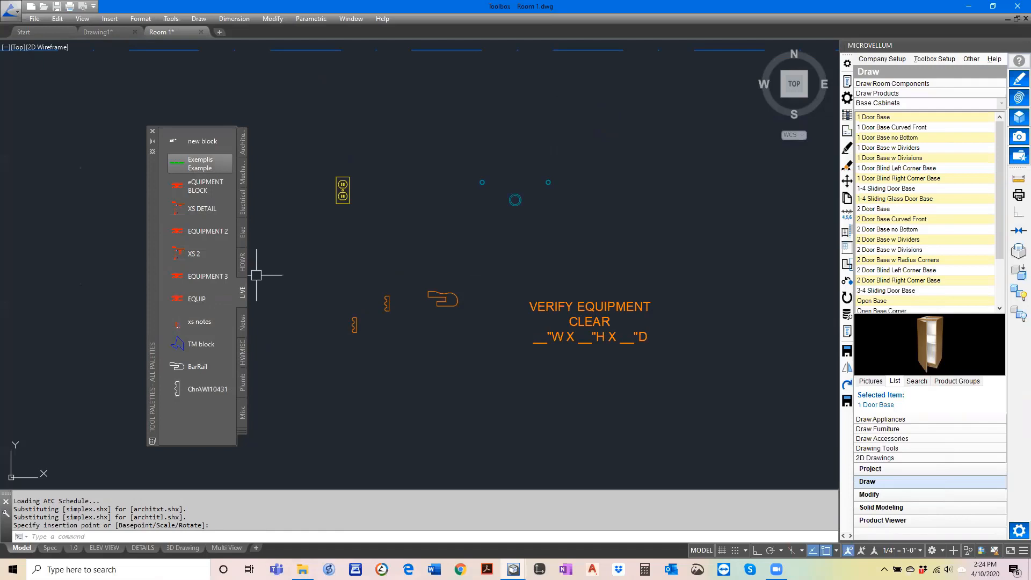
pyautogui.scroll(-6, 320, 287)
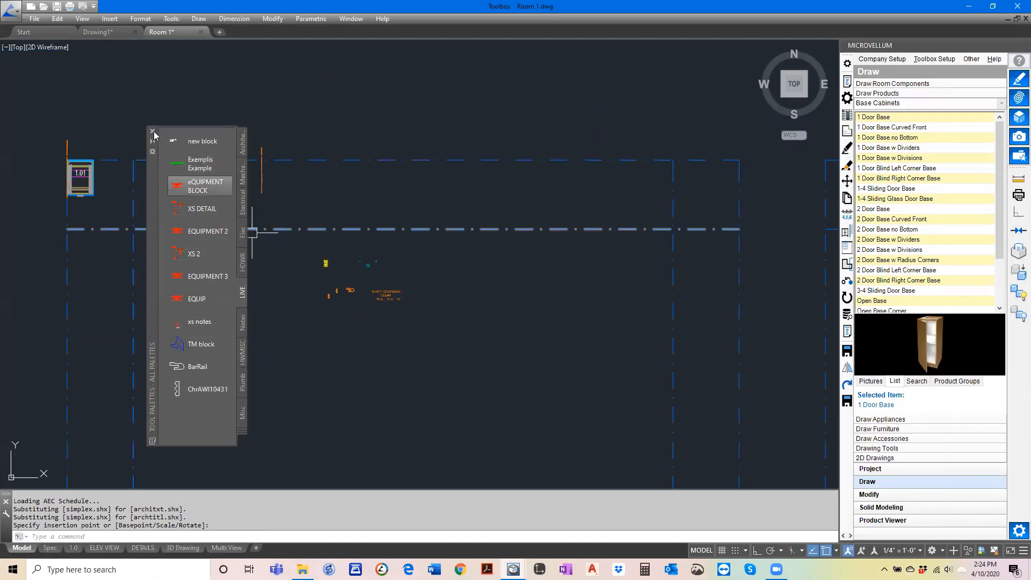